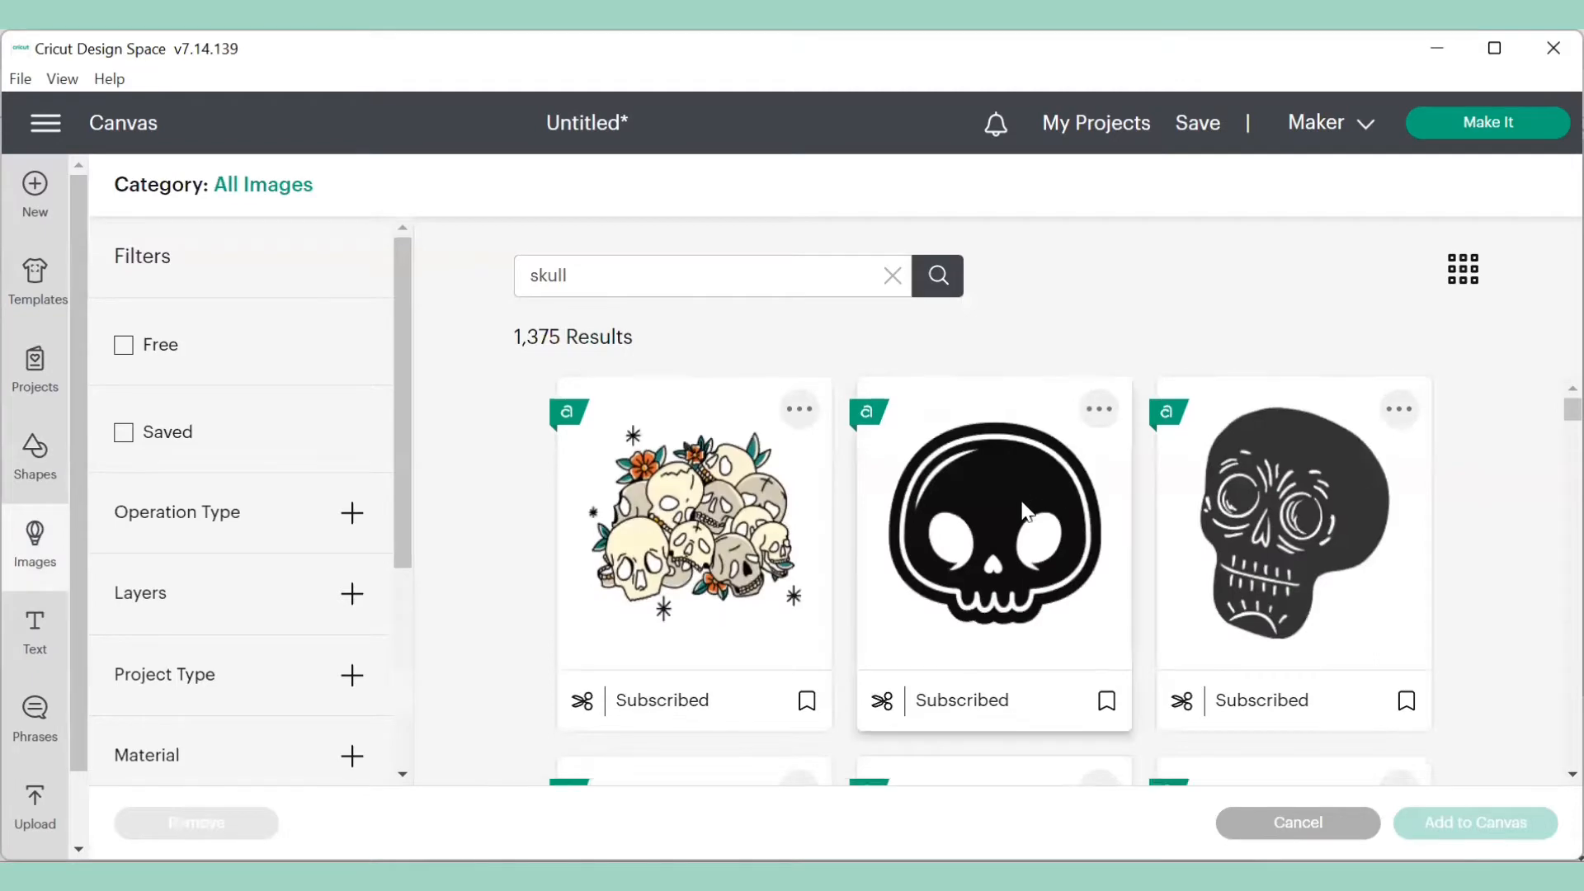
# - Find the plain grey skull with white eye holes among the skull images and add it to the canvas
pyautogui.scroll(-9, 1015, 521)
pyautogui.scroll(-8, 1018, 528)
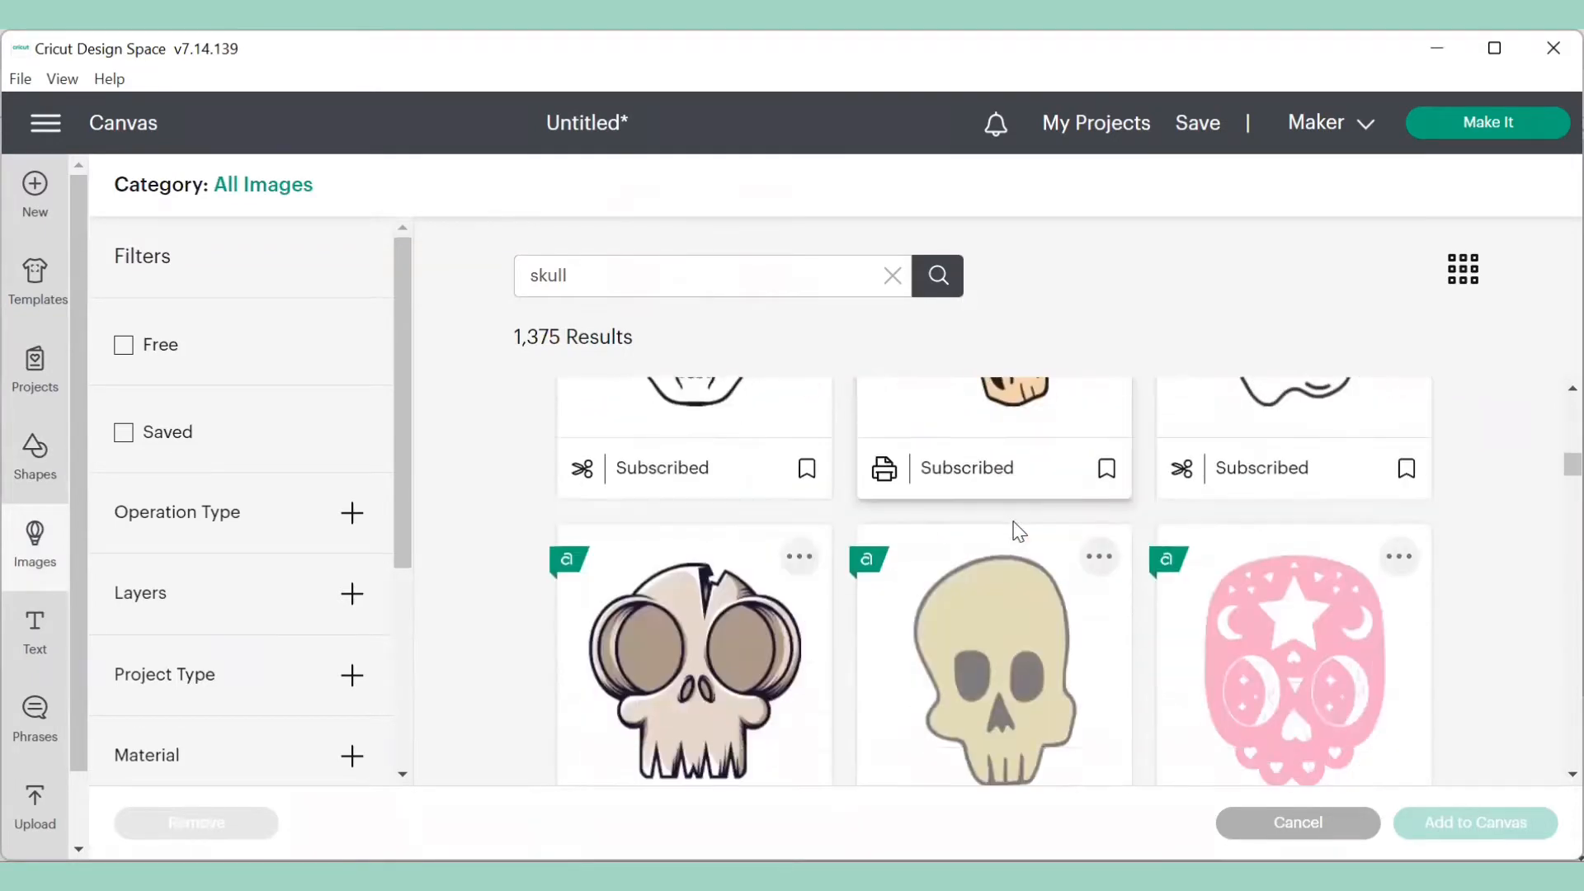
pyautogui.scroll(-2, 1019, 530)
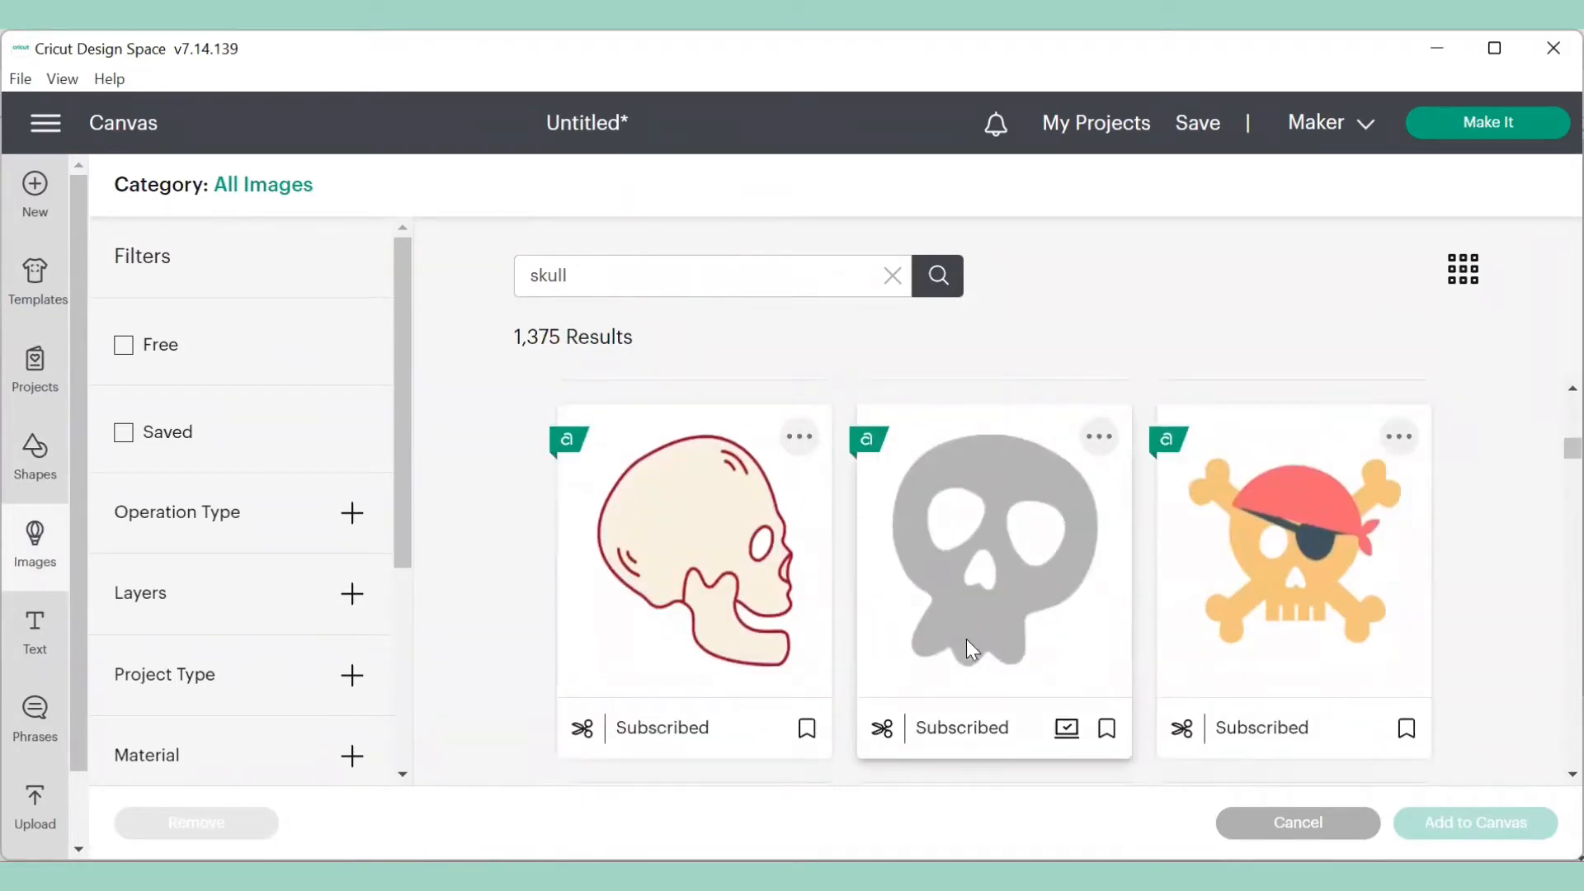
pyautogui.click(987, 605)
pyautogui.click(1476, 823)
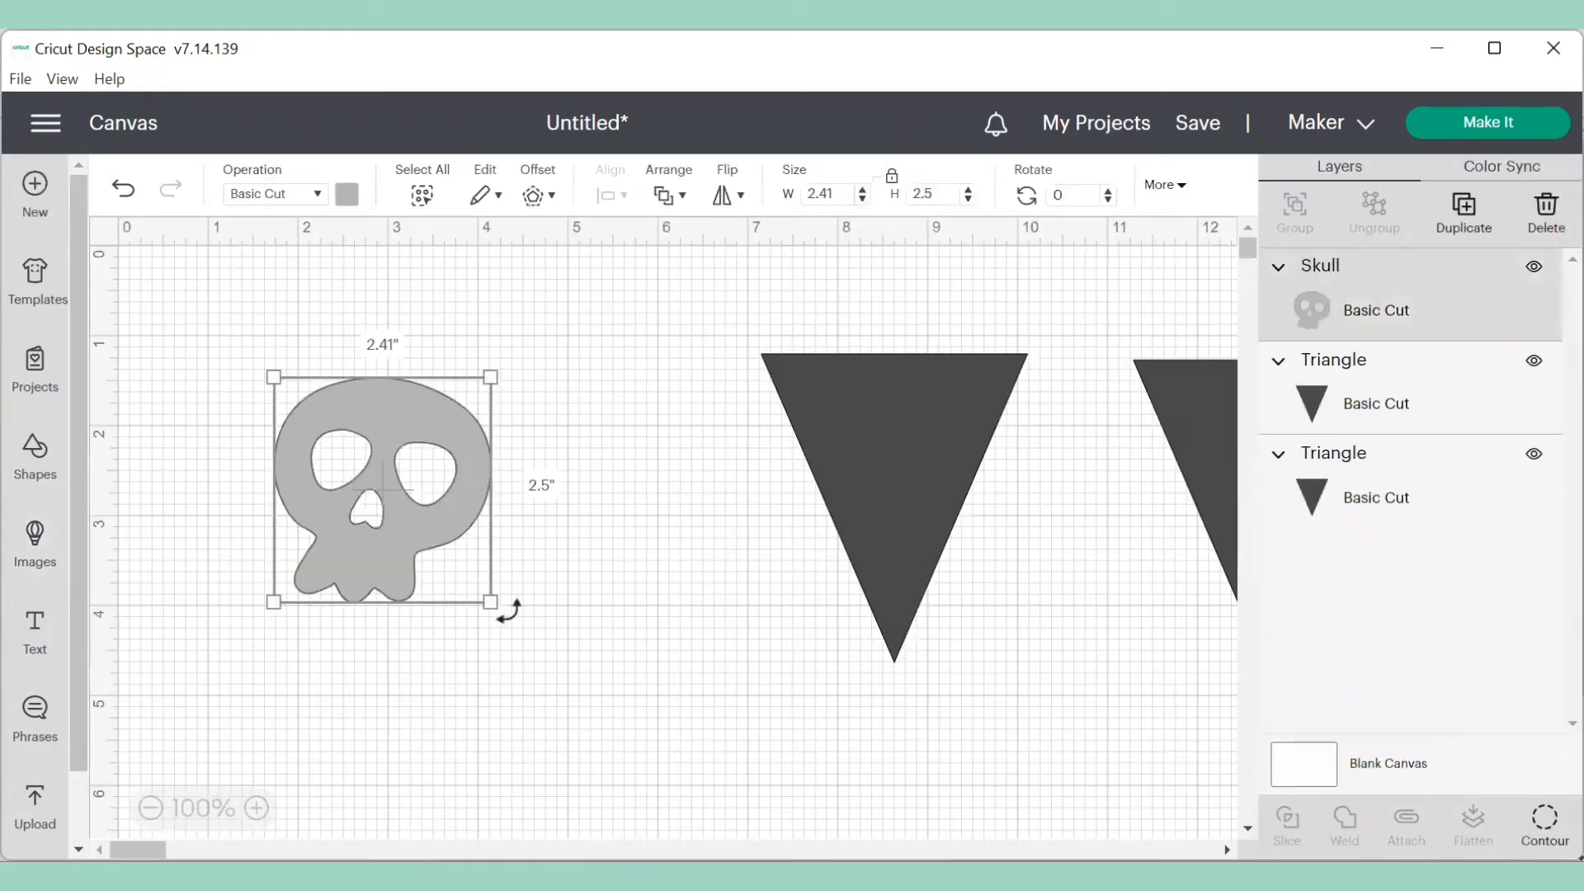
# - Shrink the skull to about 0.604 by 0.627 inches near the first triangle and make seven duplicates of it
pyautogui.moveTo(489, 604); pyautogui.dragTo(314, 404)
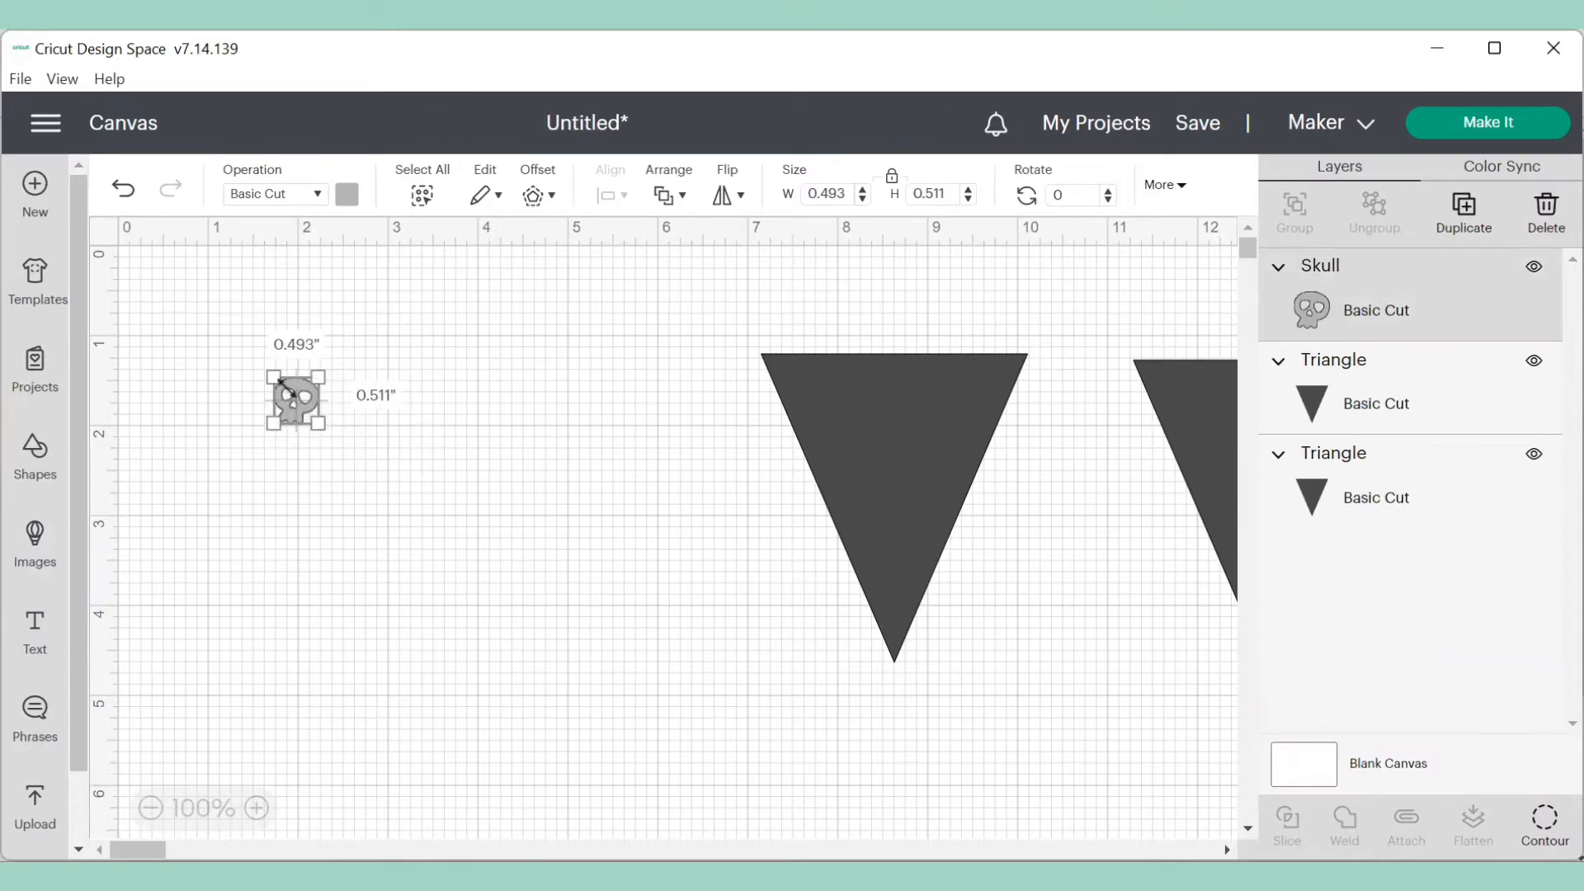
pyautogui.moveTo(296, 401); pyautogui.dragTo(628, 450)
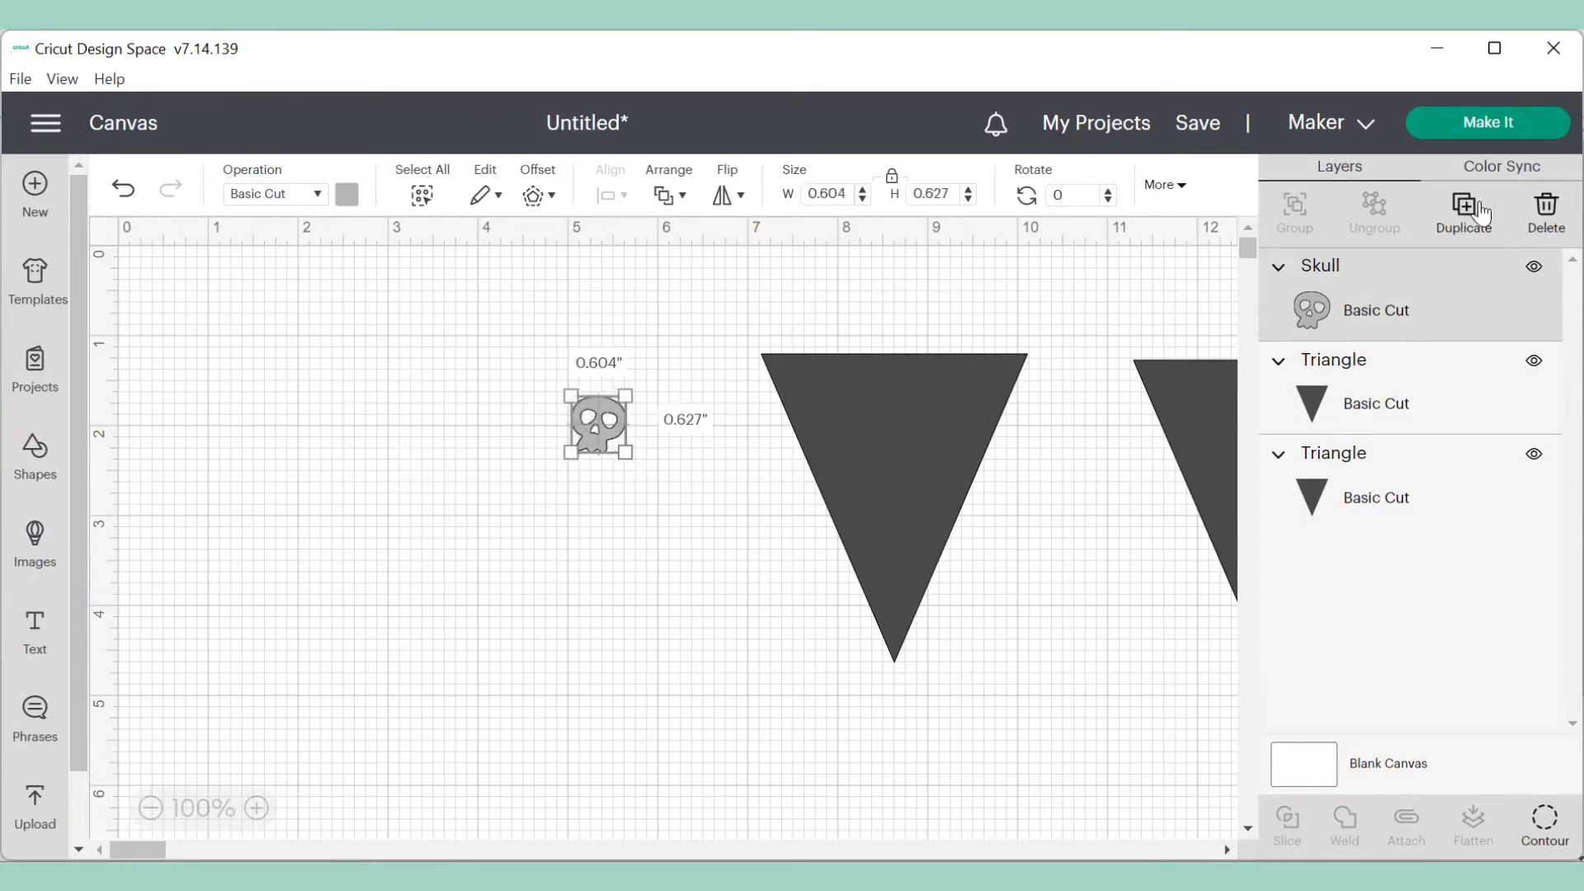
pyautogui.click(1472, 213)
pyautogui.click(1468, 213)
pyautogui.click(1467, 215)
pyautogui.click(1463, 215)
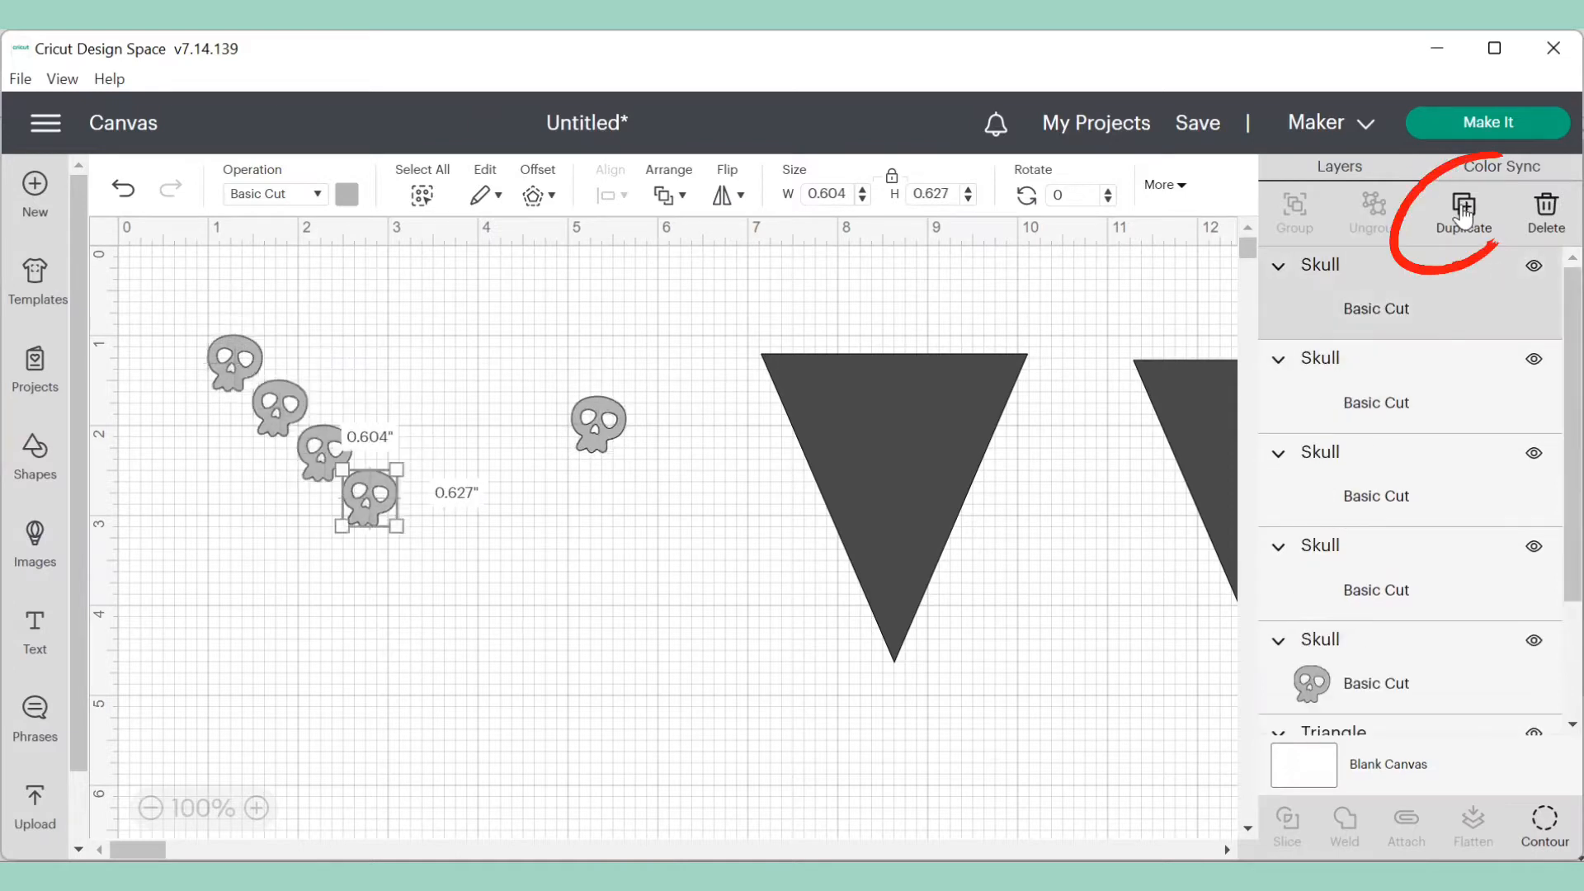
pyautogui.click(1463, 215)
pyautogui.click(1463, 215)
pyautogui.click(1463, 216)
# - Spread the eight skulls over the first triangle, one near its centre and the others overlapping its edges
pyautogui.moveTo(596, 437)
pyautogui.mouseDown()
pyautogui.moveTo(687, 436)
pyautogui.moveTo(836, 376)
pyautogui.mouseUp()
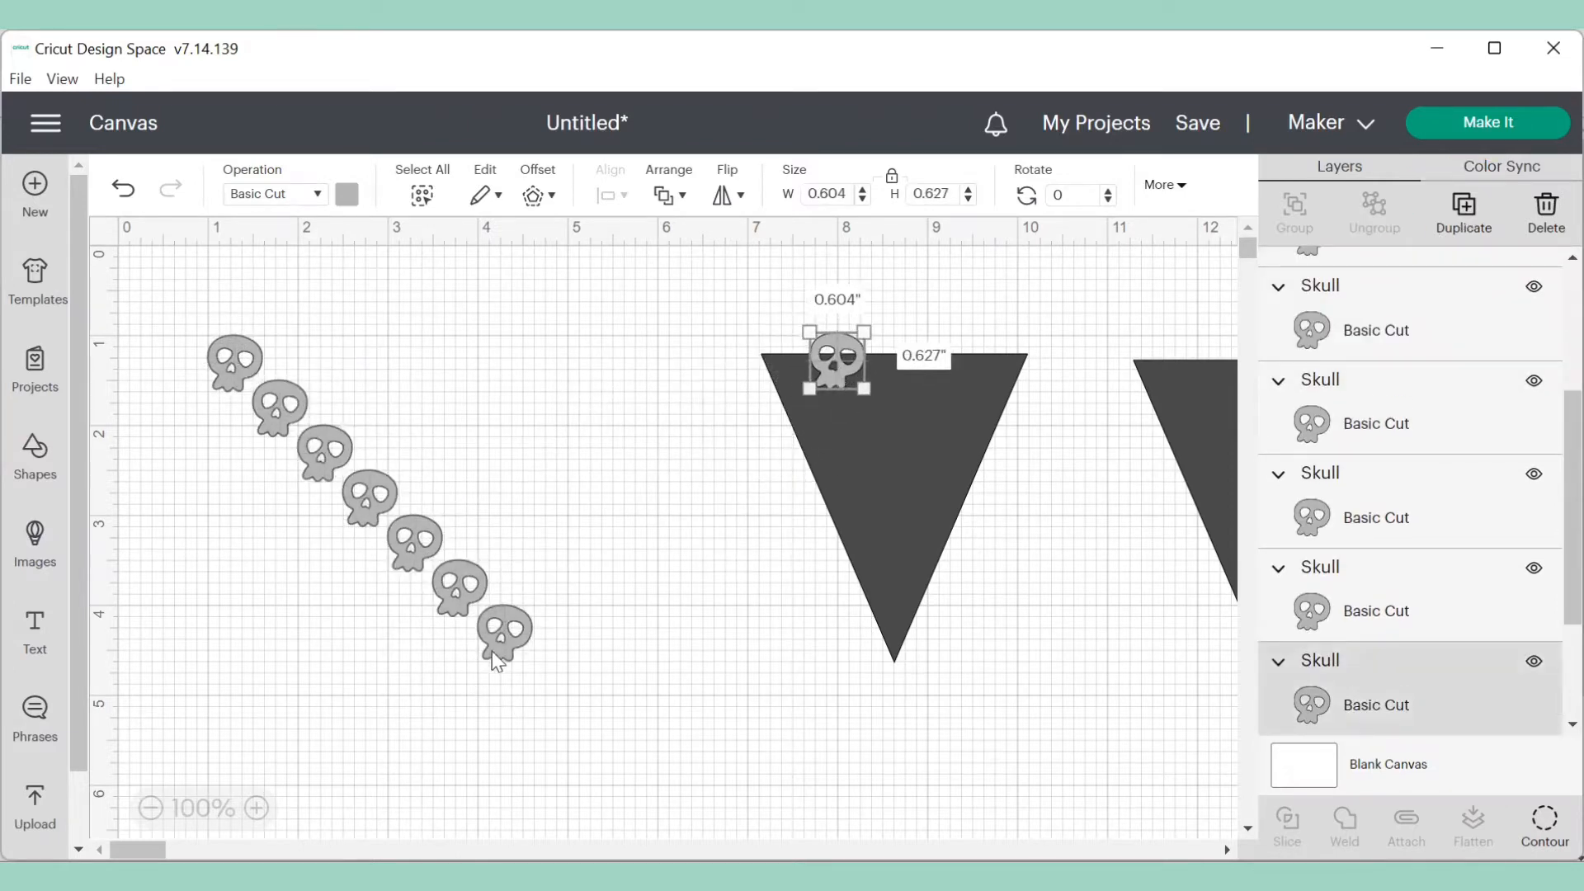
pyautogui.moveTo(507, 645); pyautogui.dragTo(997, 446)
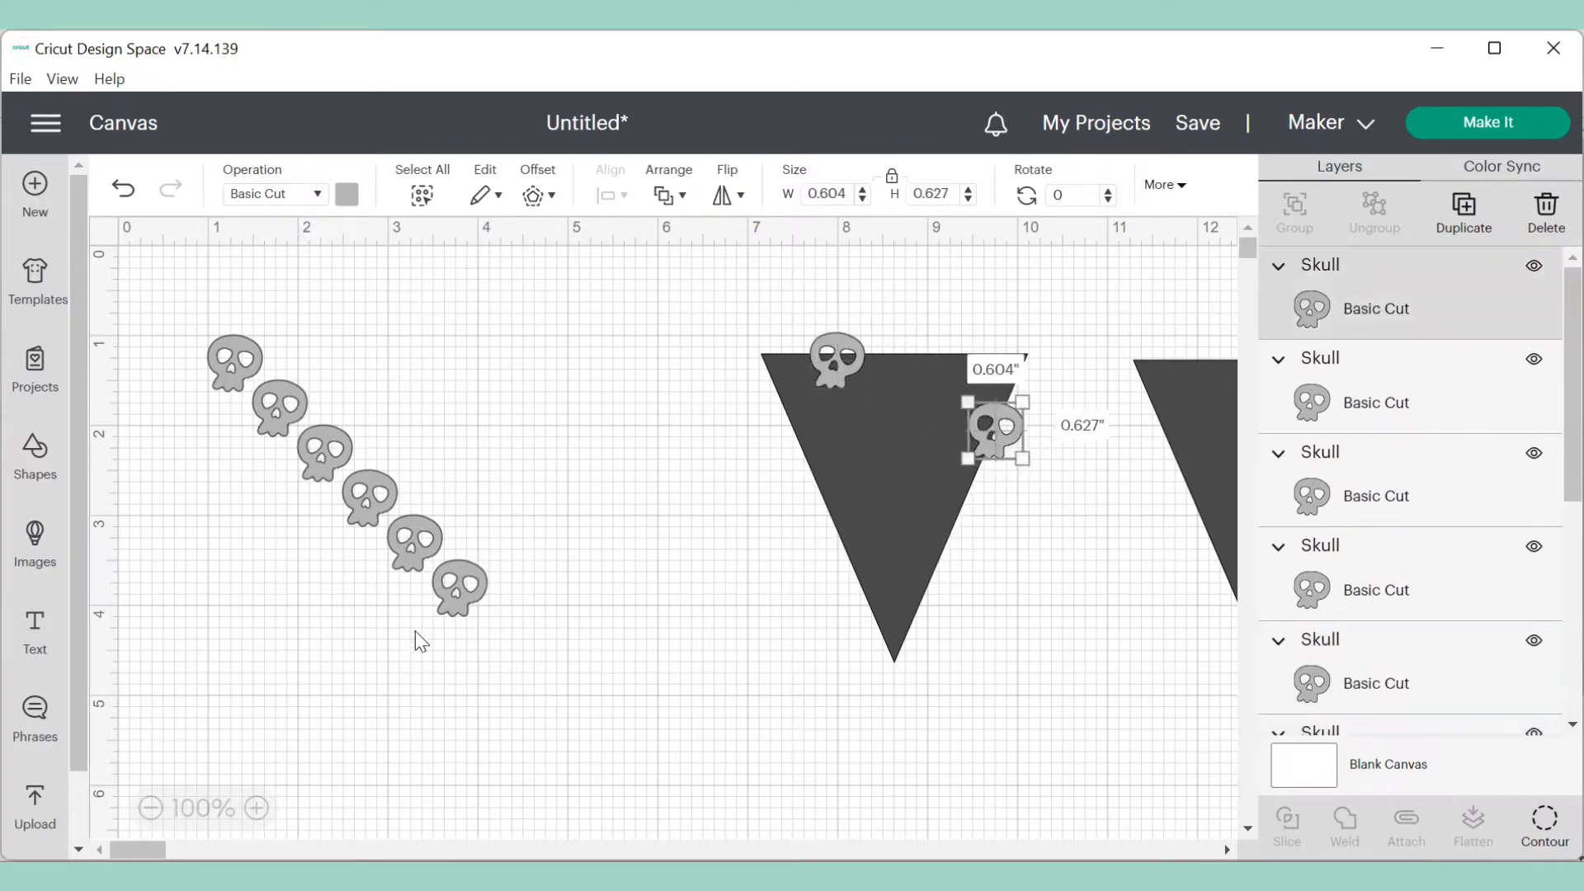
pyautogui.moveTo(466, 607); pyautogui.dragTo(892, 481)
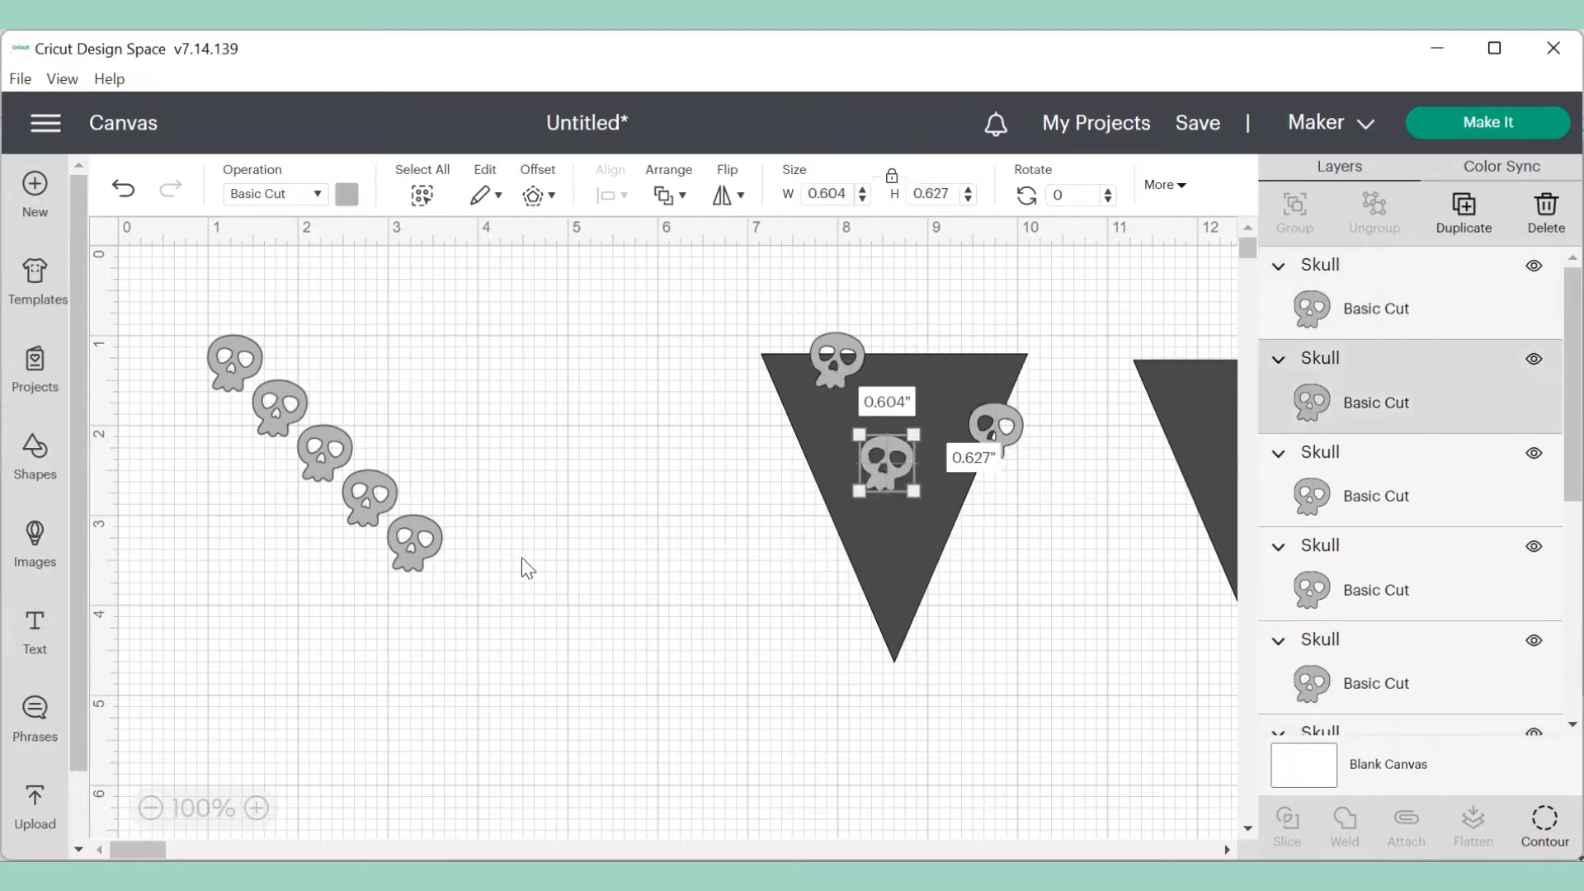
pyautogui.moveTo(410, 552); pyautogui.dragTo(843, 583)
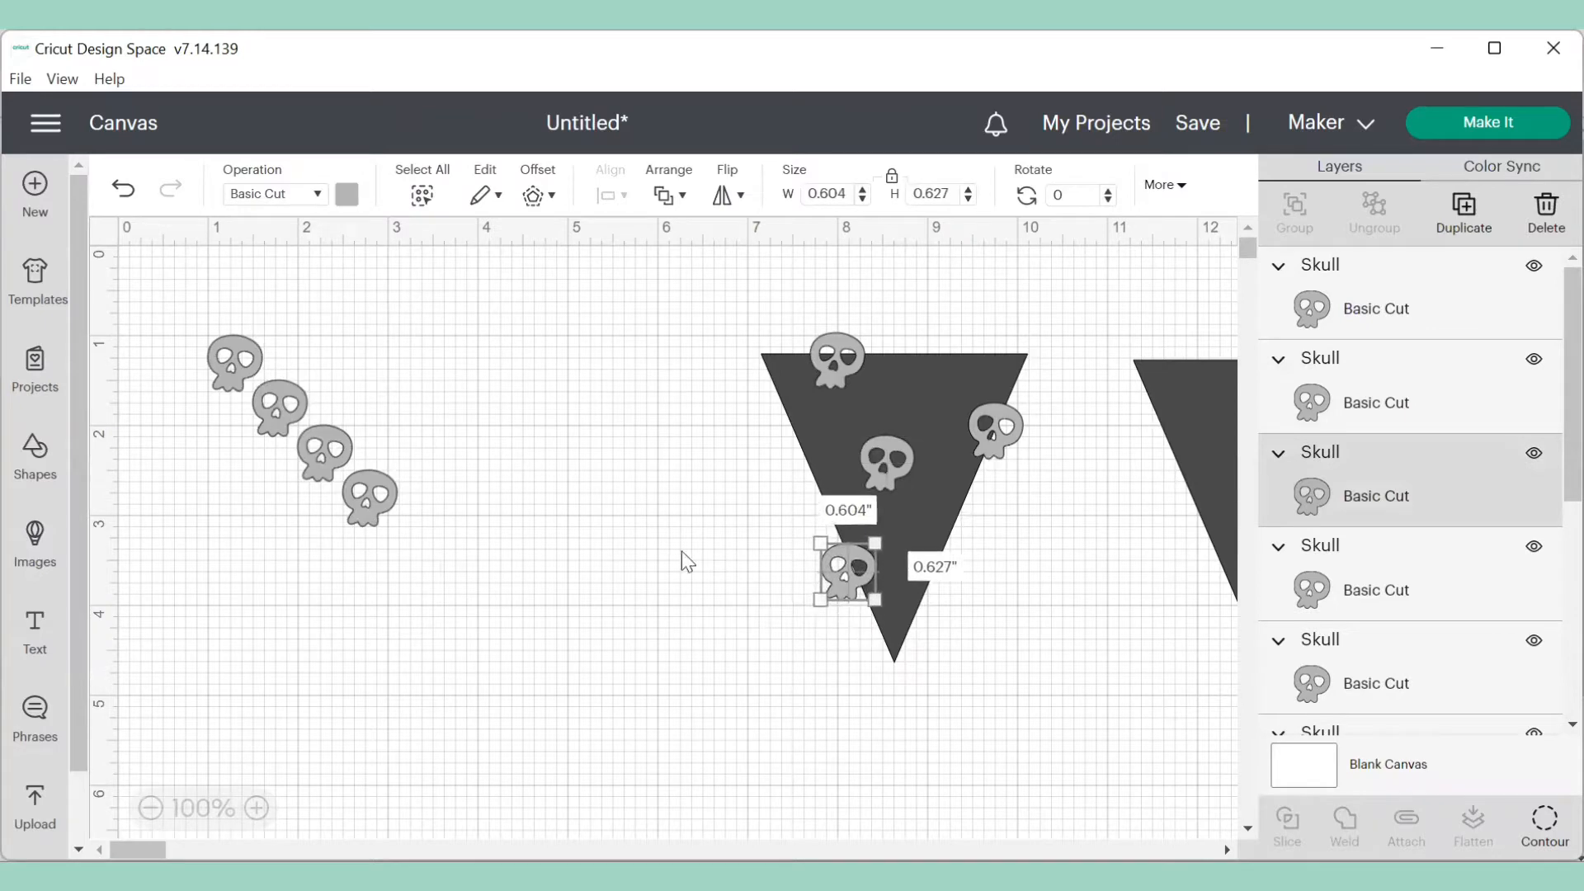
pyautogui.moveTo(363, 494); pyautogui.dragTo(797, 435)
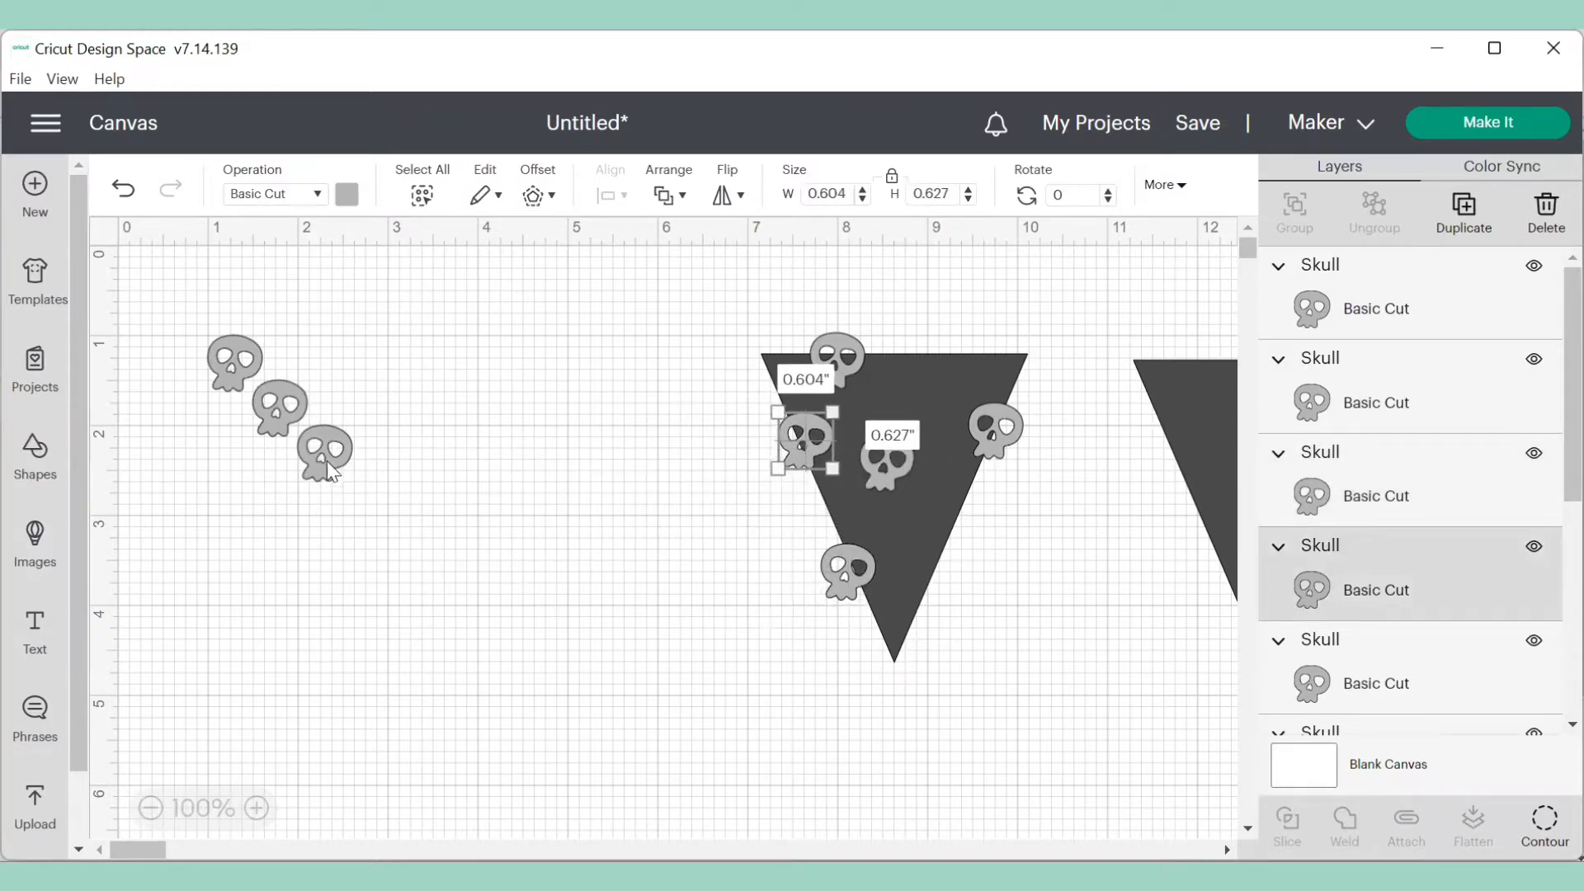
pyautogui.moveTo(330, 468); pyautogui.dragTo(923, 631)
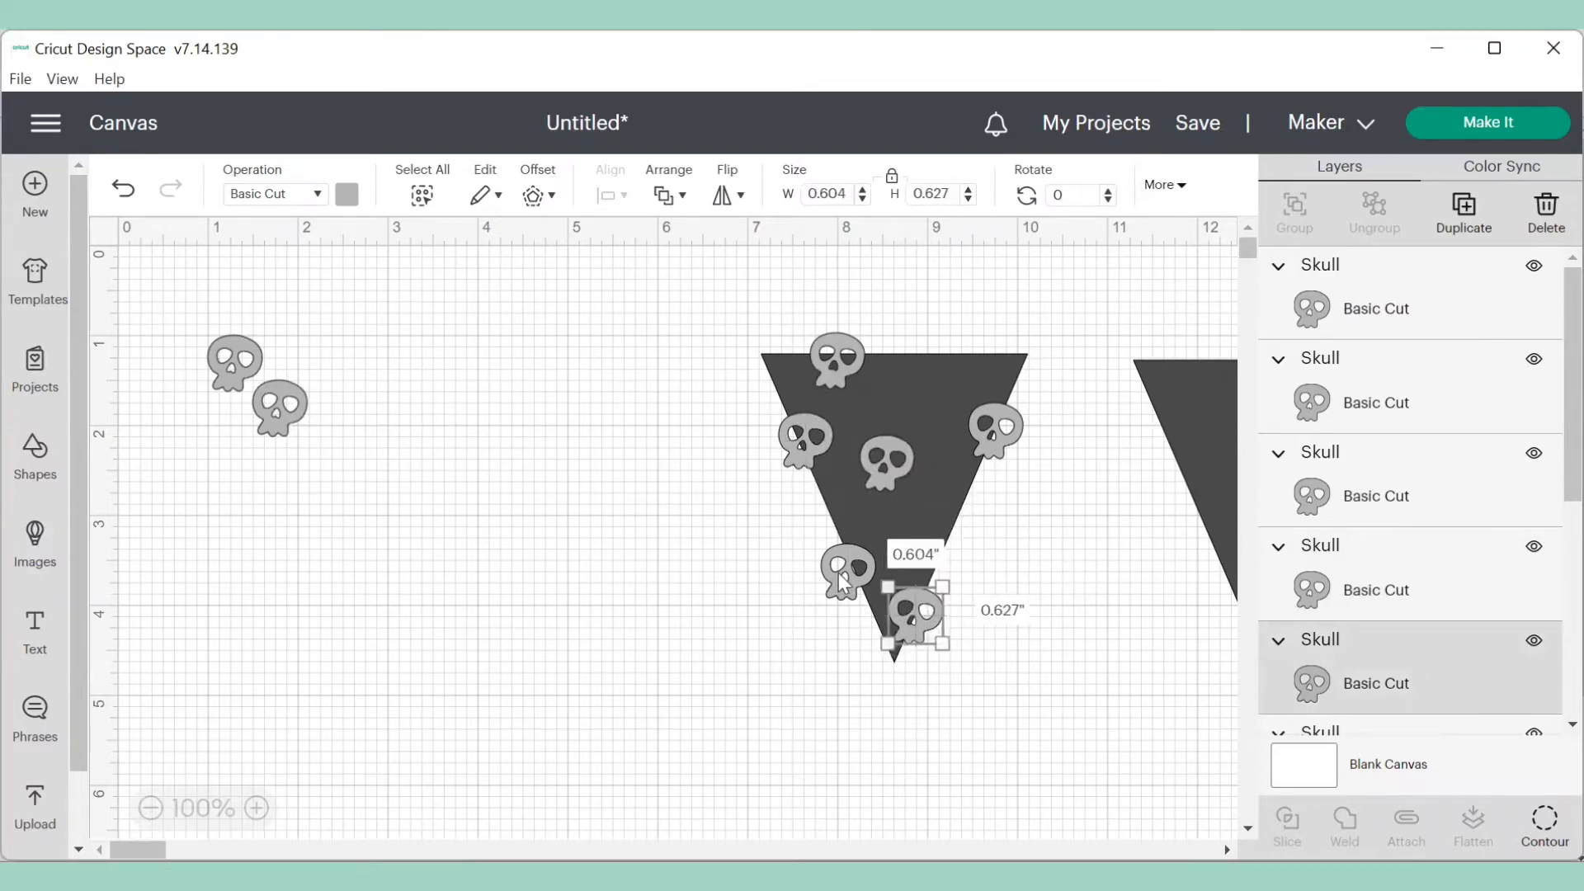
pyautogui.moveTo(841, 582); pyautogui.dragTo(846, 556)
pyautogui.moveTo(281, 403); pyautogui.dragTo(963, 505)
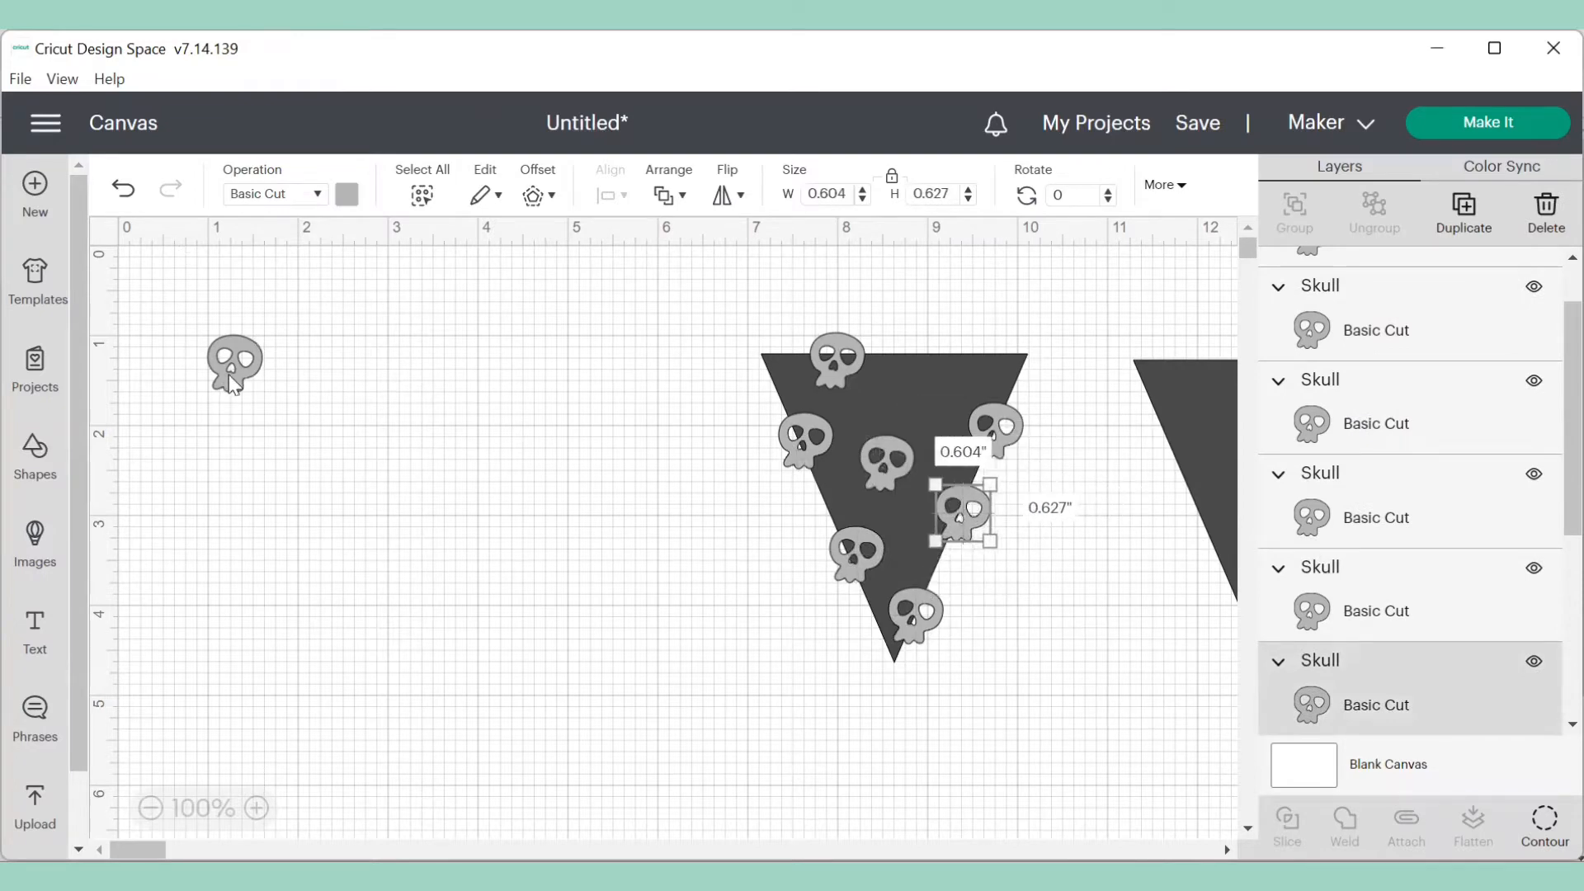
pyautogui.moveTo(238, 378); pyautogui.dragTo(995, 334)
# - Tilt the skulls on the triangle's right edge to about 339° and 13° and the lower-left one to about 345°, and nudge the centre skull
pyautogui.click(1014, 437)
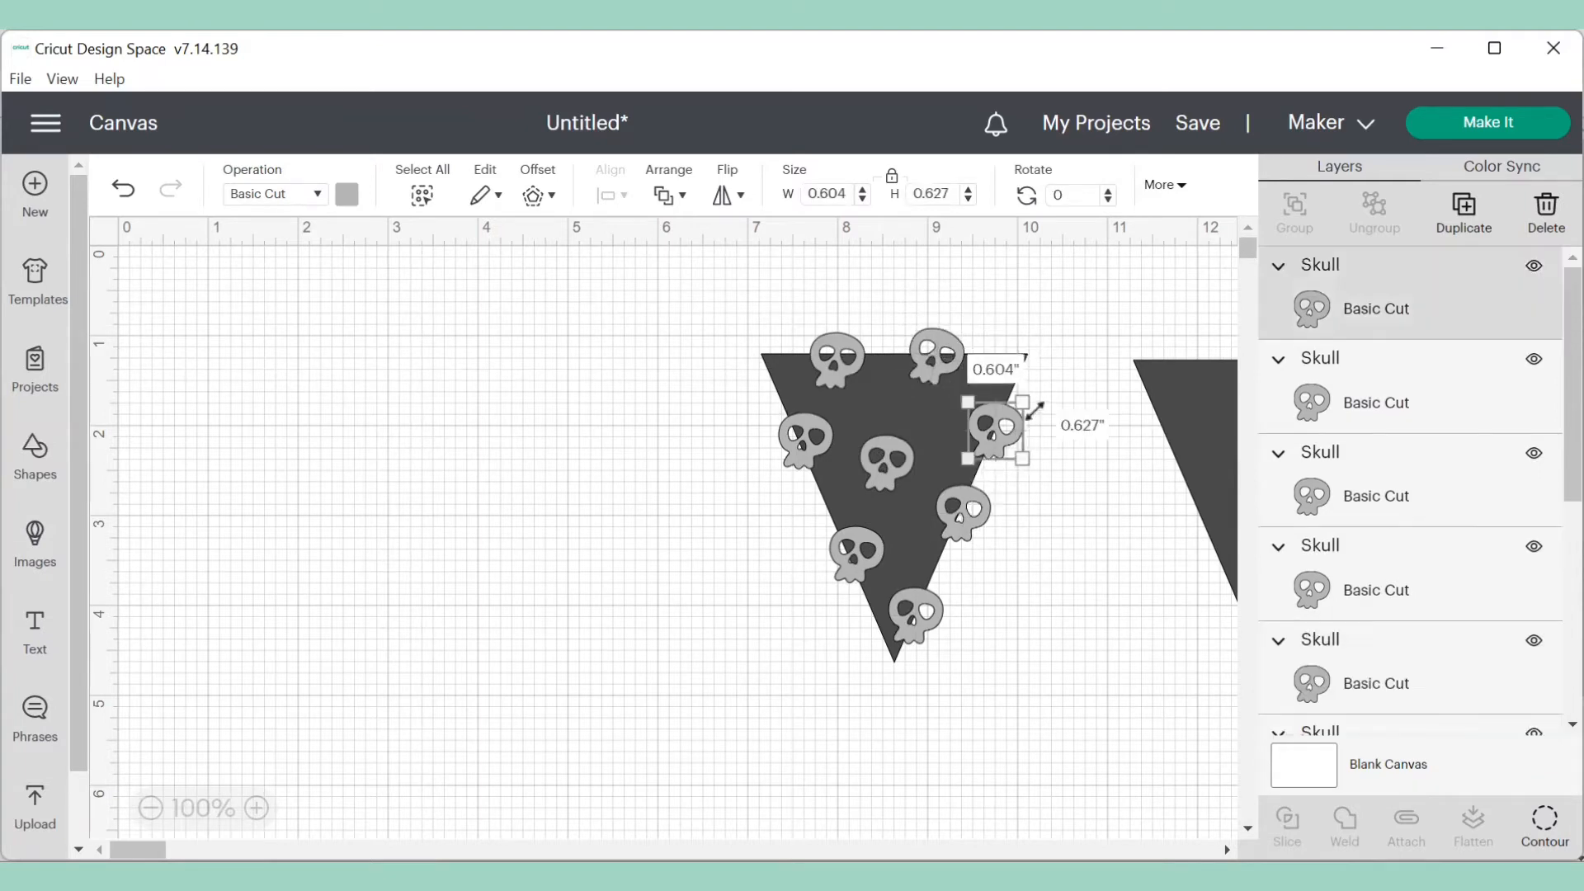
pyautogui.moveTo(1049, 396); pyautogui.dragTo(1035, 378)
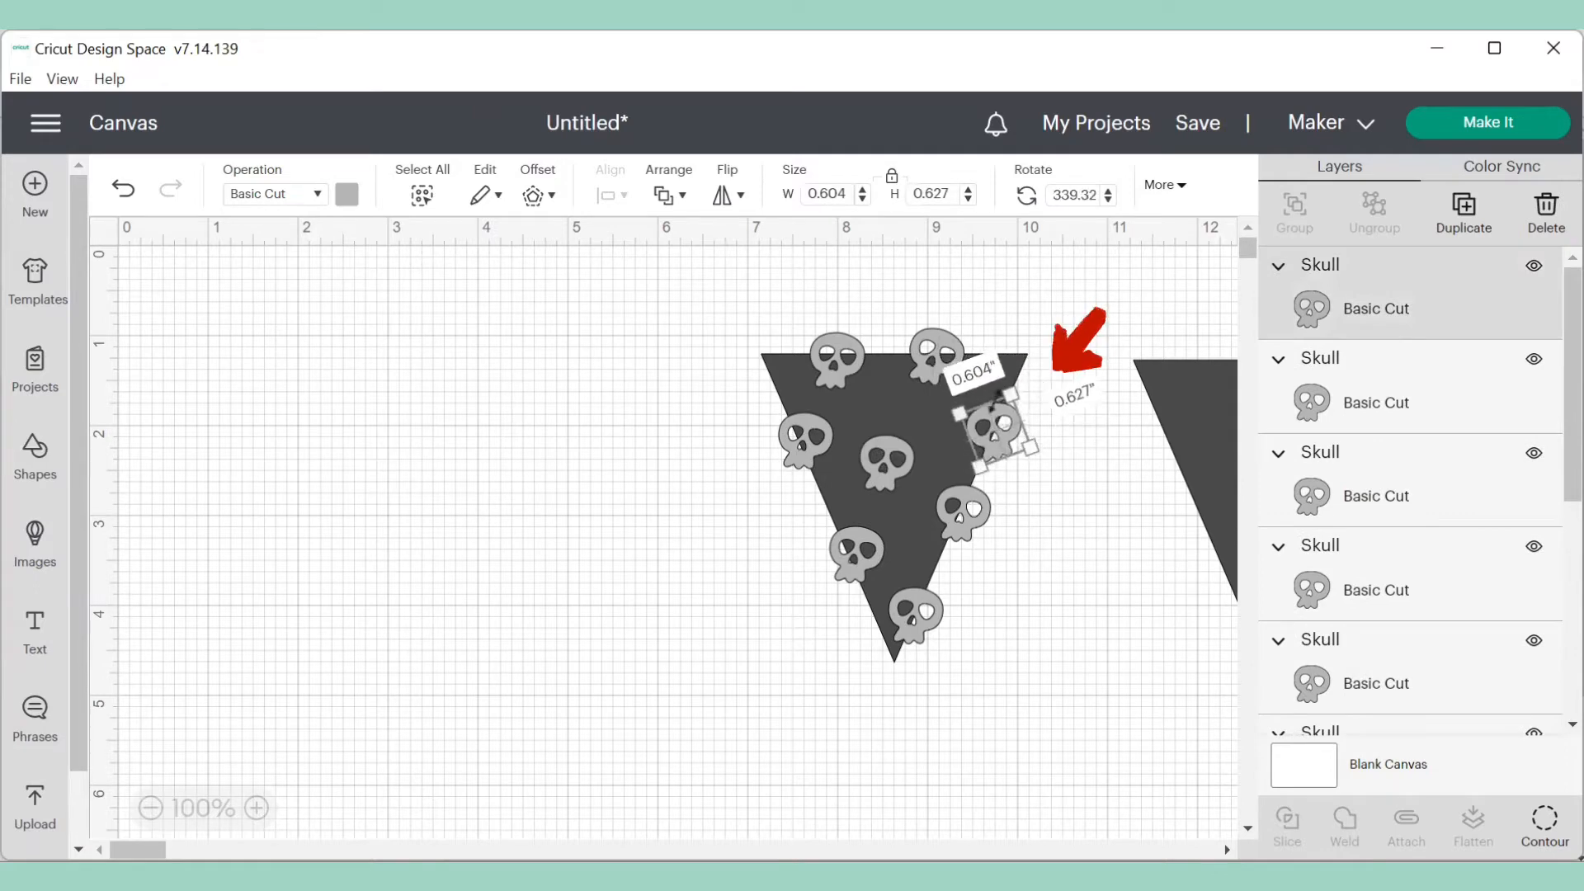
pyautogui.moveTo(901, 464); pyautogui.dragTo(912, 452)
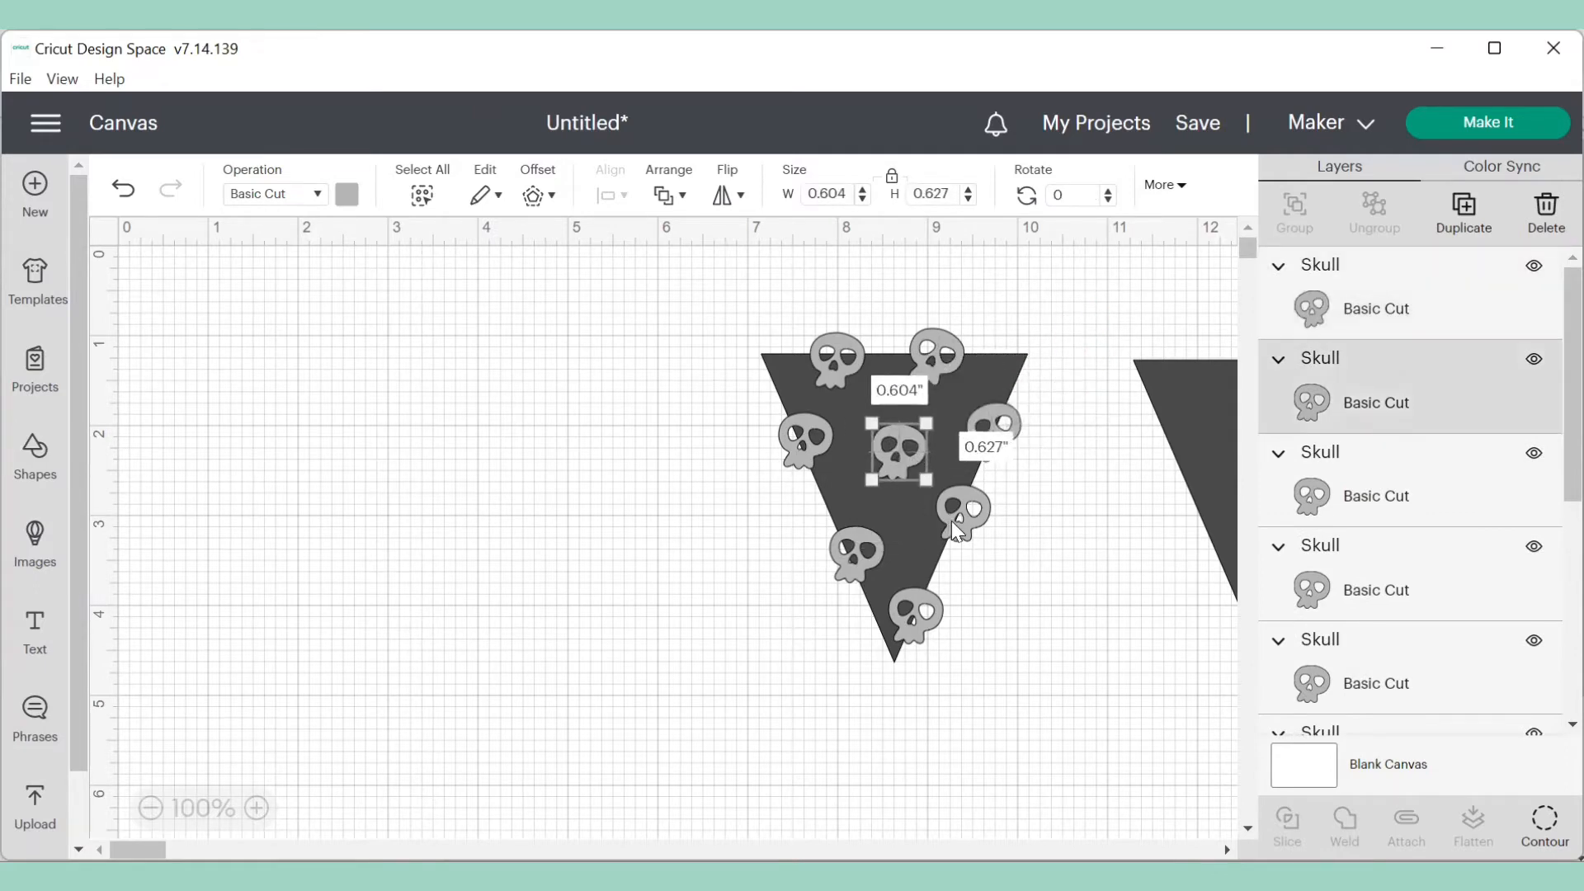
pyautogui.click(954, 518)
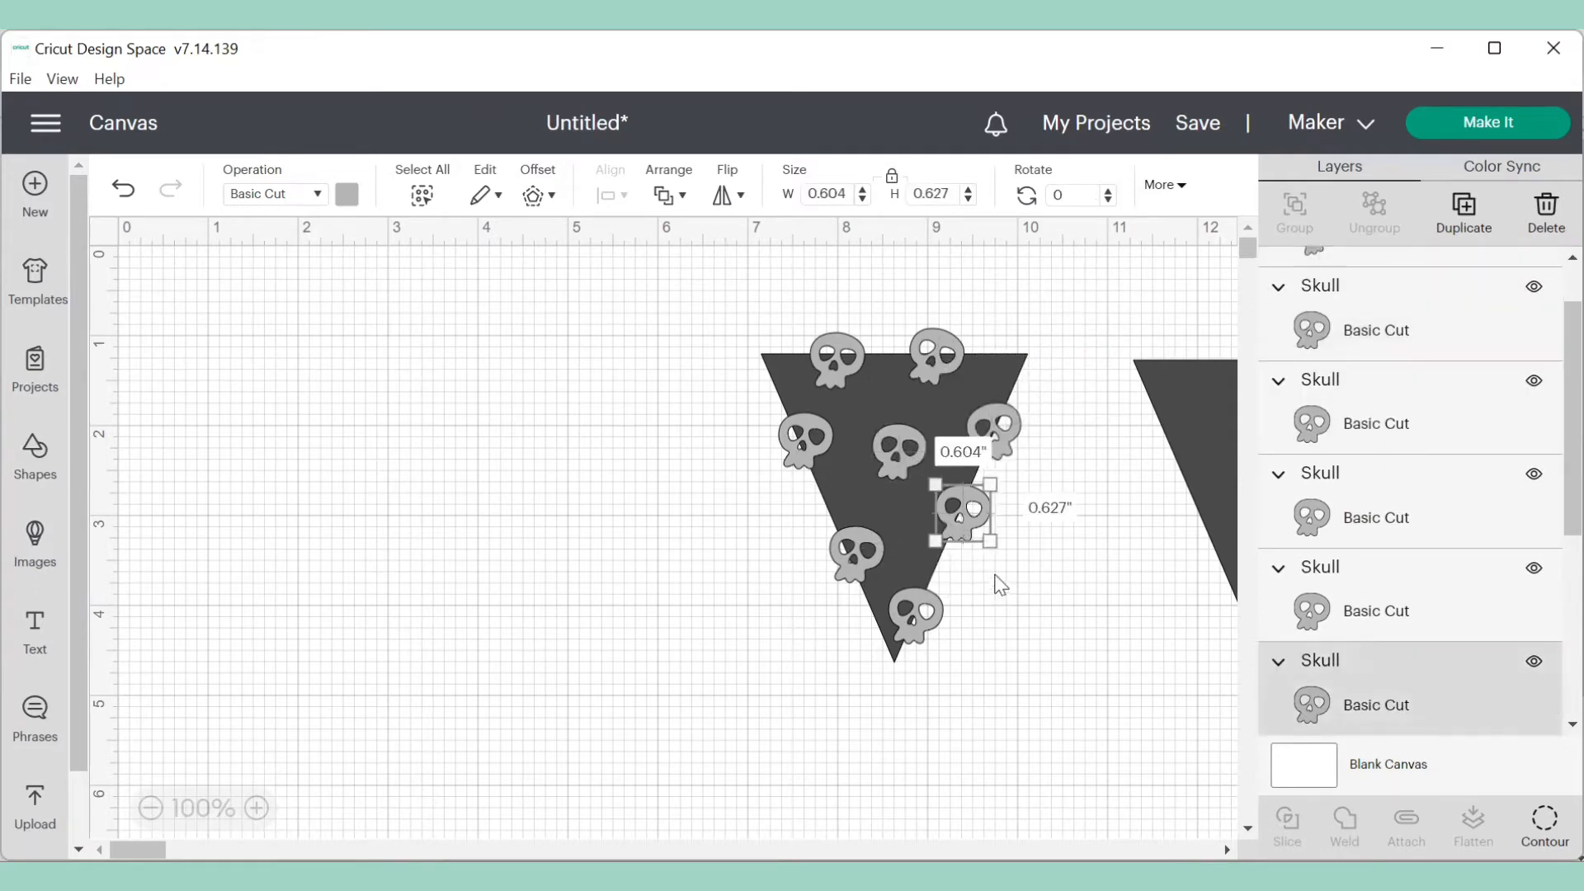
pyautogui.moveTo(1005, 554); pyautogui.dragTo(995, 563)
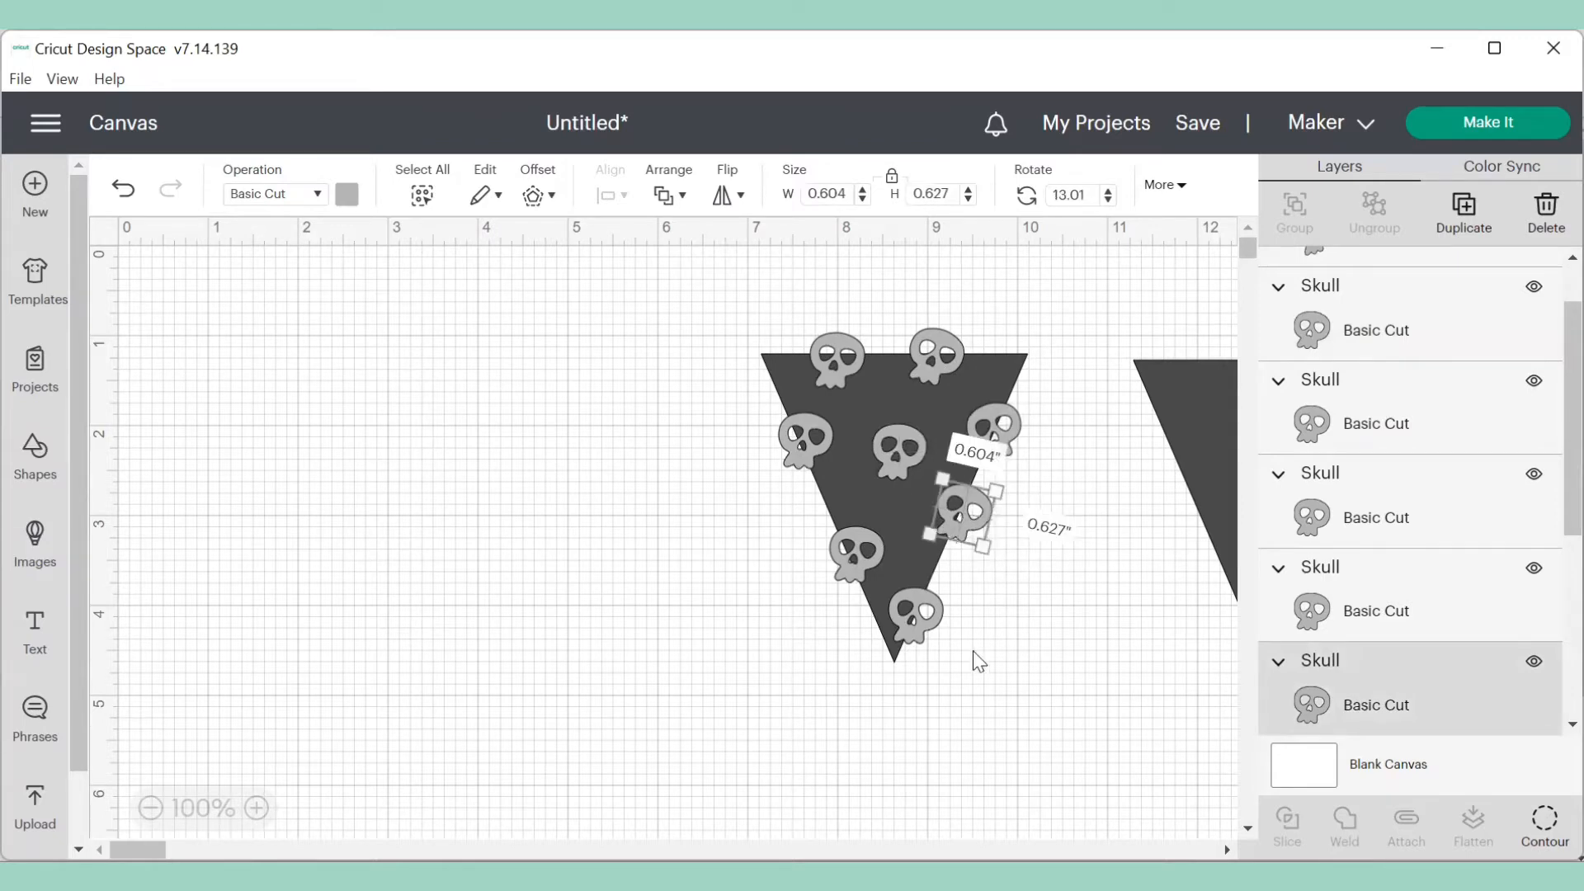
pyautogui.click(929, 637)
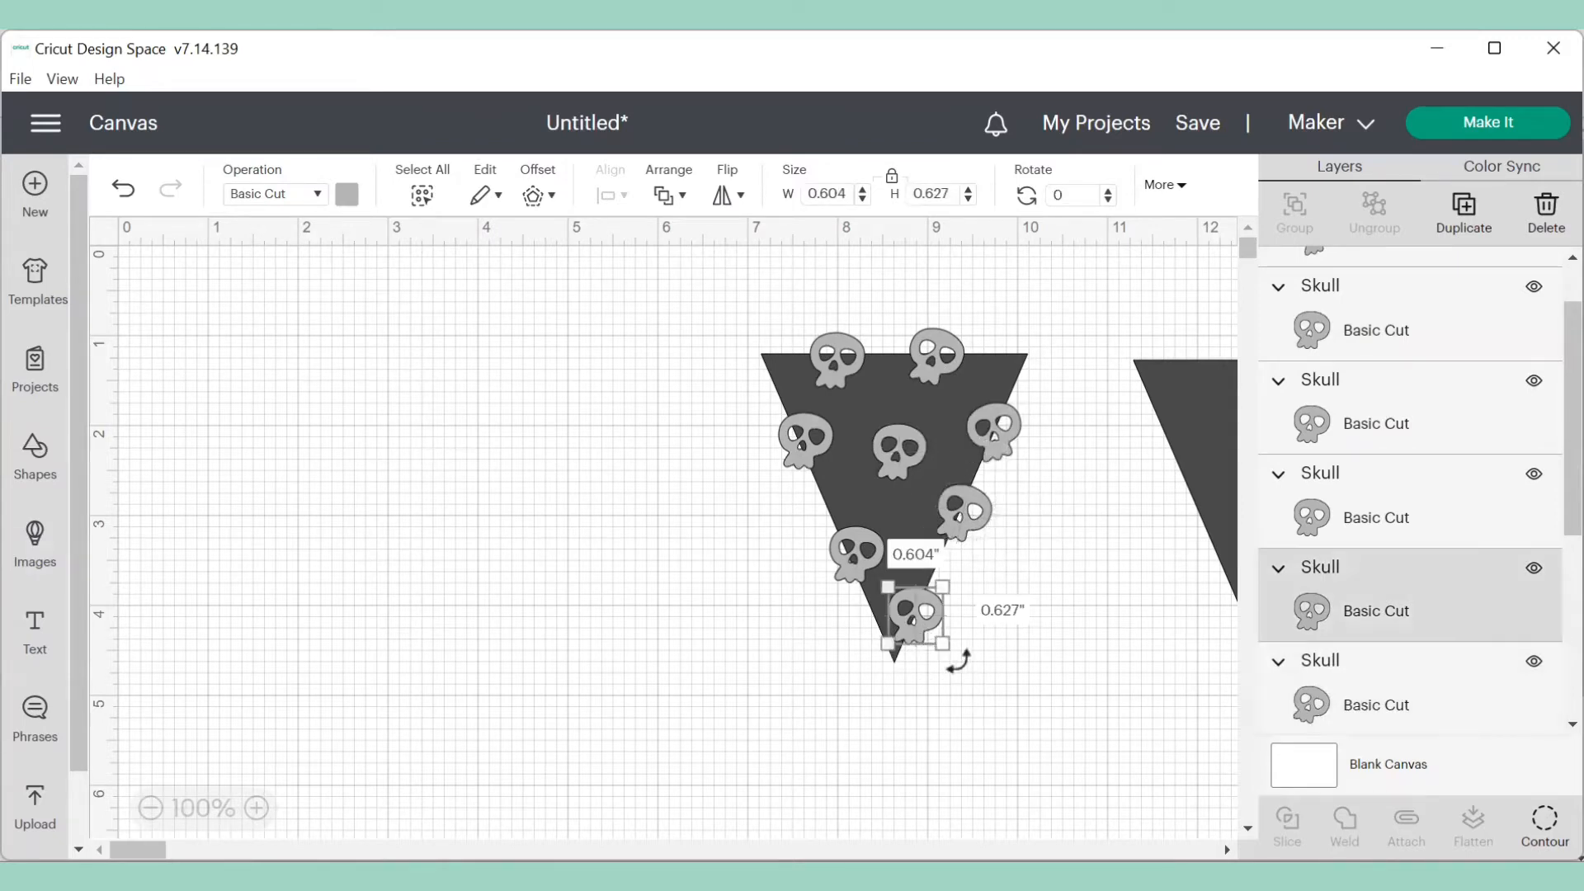
pyautogui.click(854, 548)
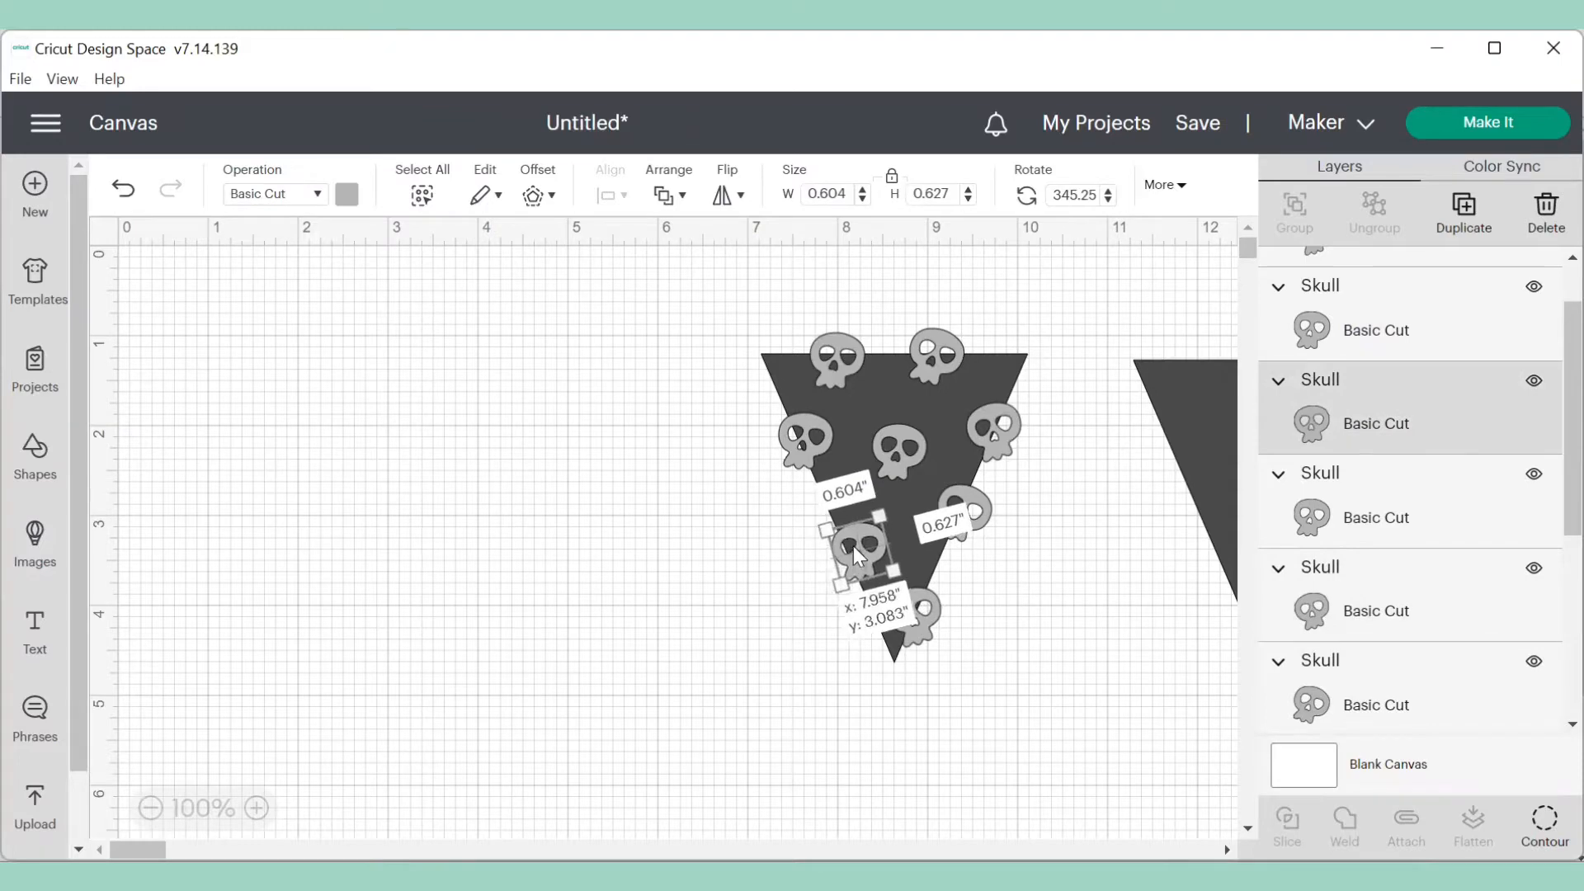
# - Tilt and nudge the upper-left, top-edge and lower-right skulls so they sit evenly spaced over the triangle
pyautogui.click(806, 437)
pyautogui.moveTo(805, 437); pyautogui.dragTo(815, 454)
pyautogui.moveTo(843, 330)
pyautogui.mouseDown()
pyautogui.moveTo(832, 343)
pyautogui.moveTo(846, 332)
pyautogui.mouseUp()
pyautogui.moveTo(948, 355); pyautogui.dragTo(953, 363)
pyautogui.click(1035, 598)
pyautogui.moveTo(968, 515); pyautogui.dragTo(951, 521)
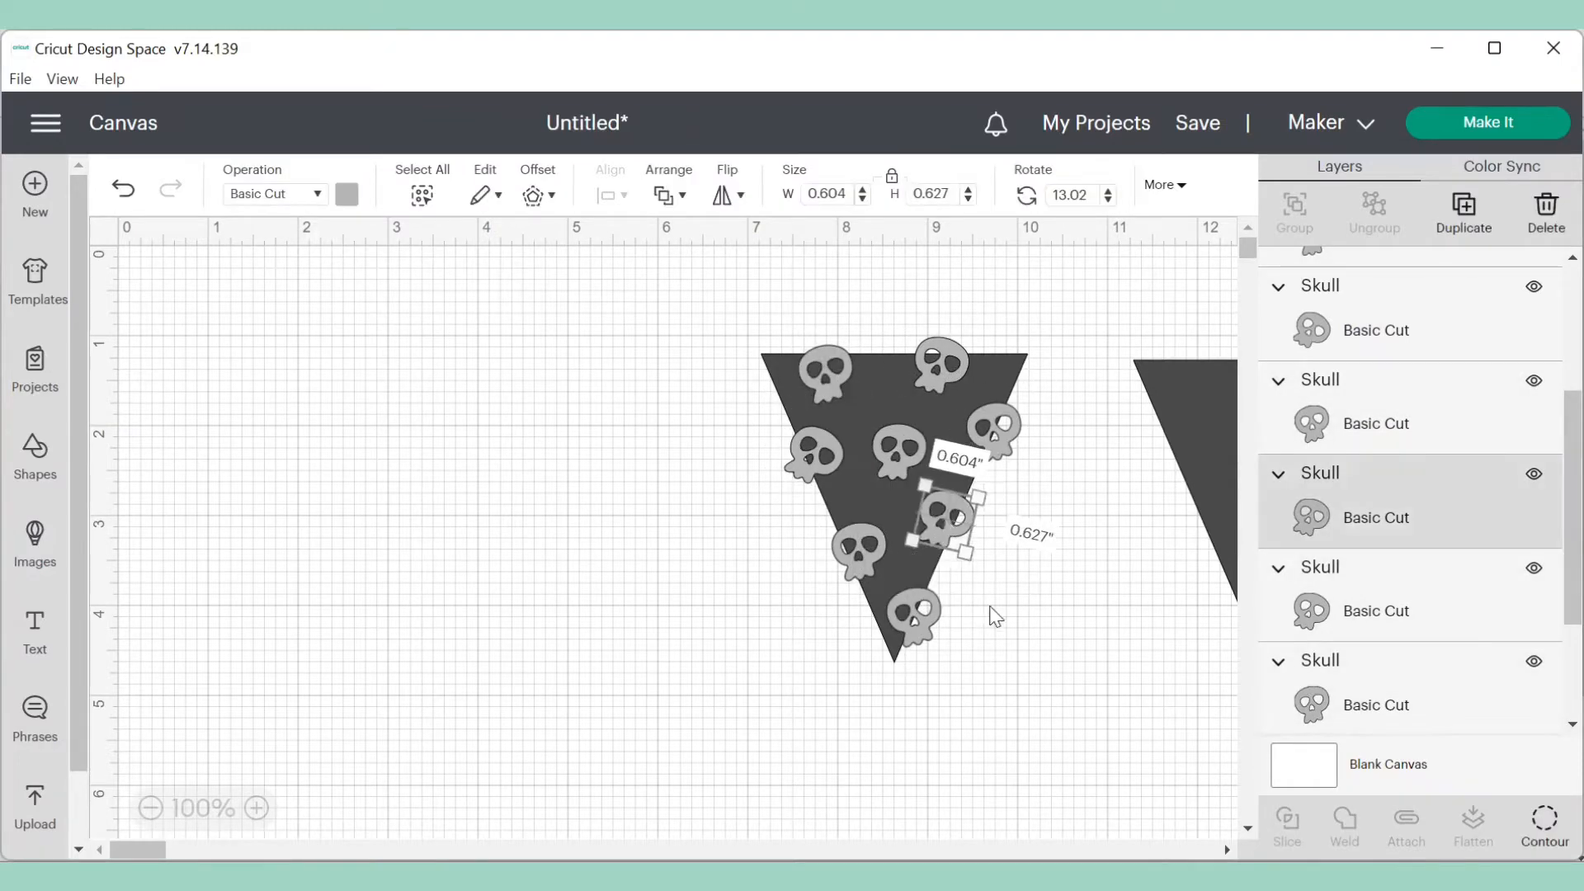
# - Hide the triangle beneath the skulls and weld all eight skulls into one shape
pyautogui.click(995, 616)
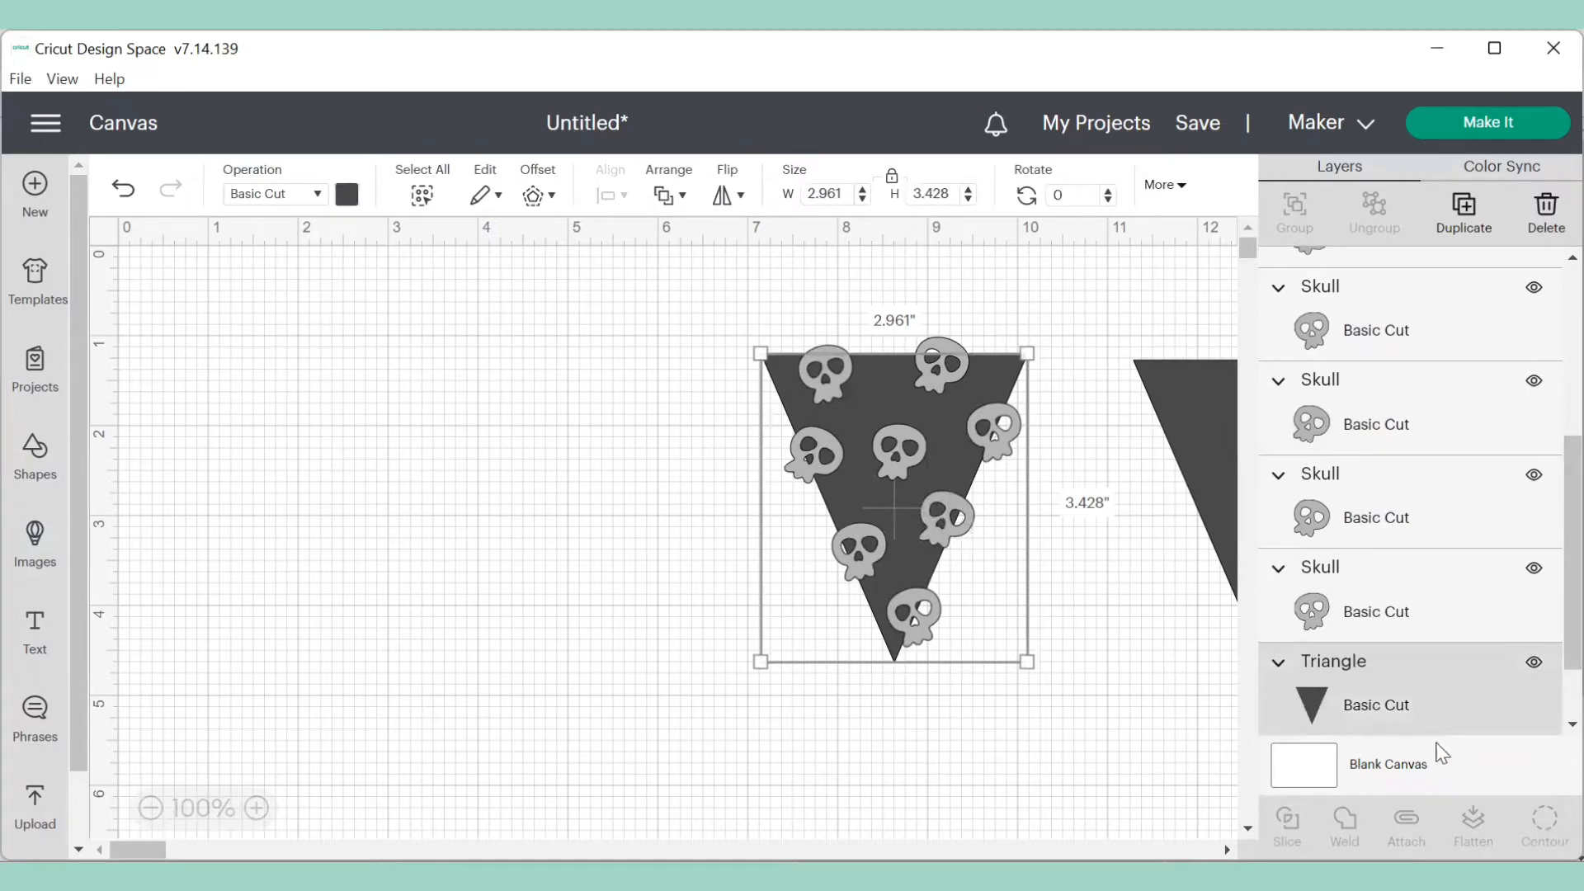
pyautogui.click(1533, 662)
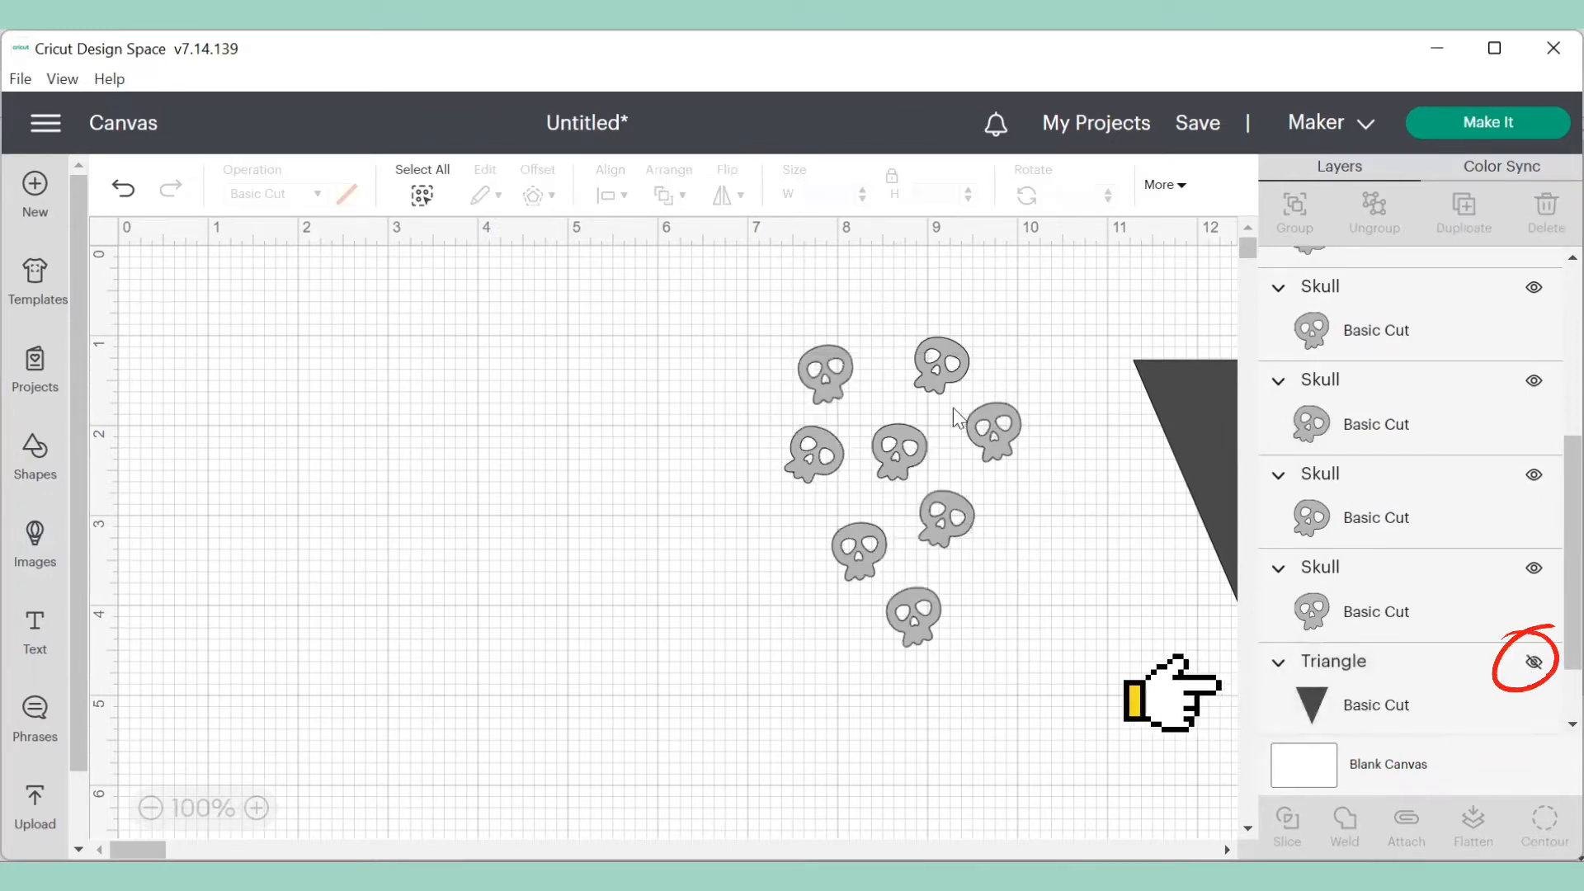
pyautogui.moveTo(769, 325); pyautogui.dragTo(1017, 685)
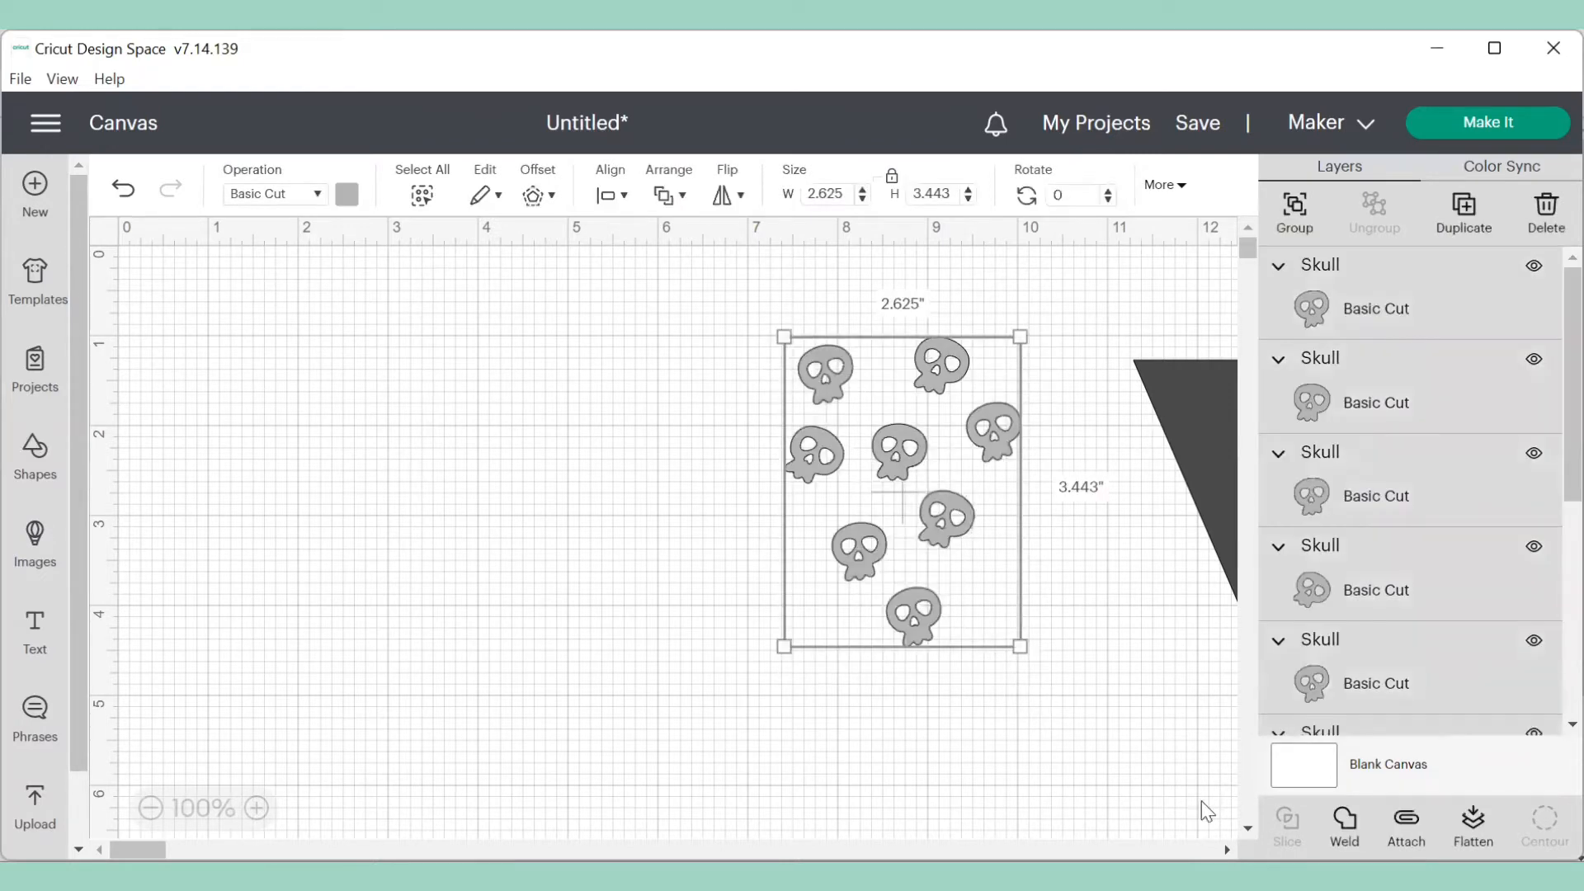
pyautogui.click(1345, 820)
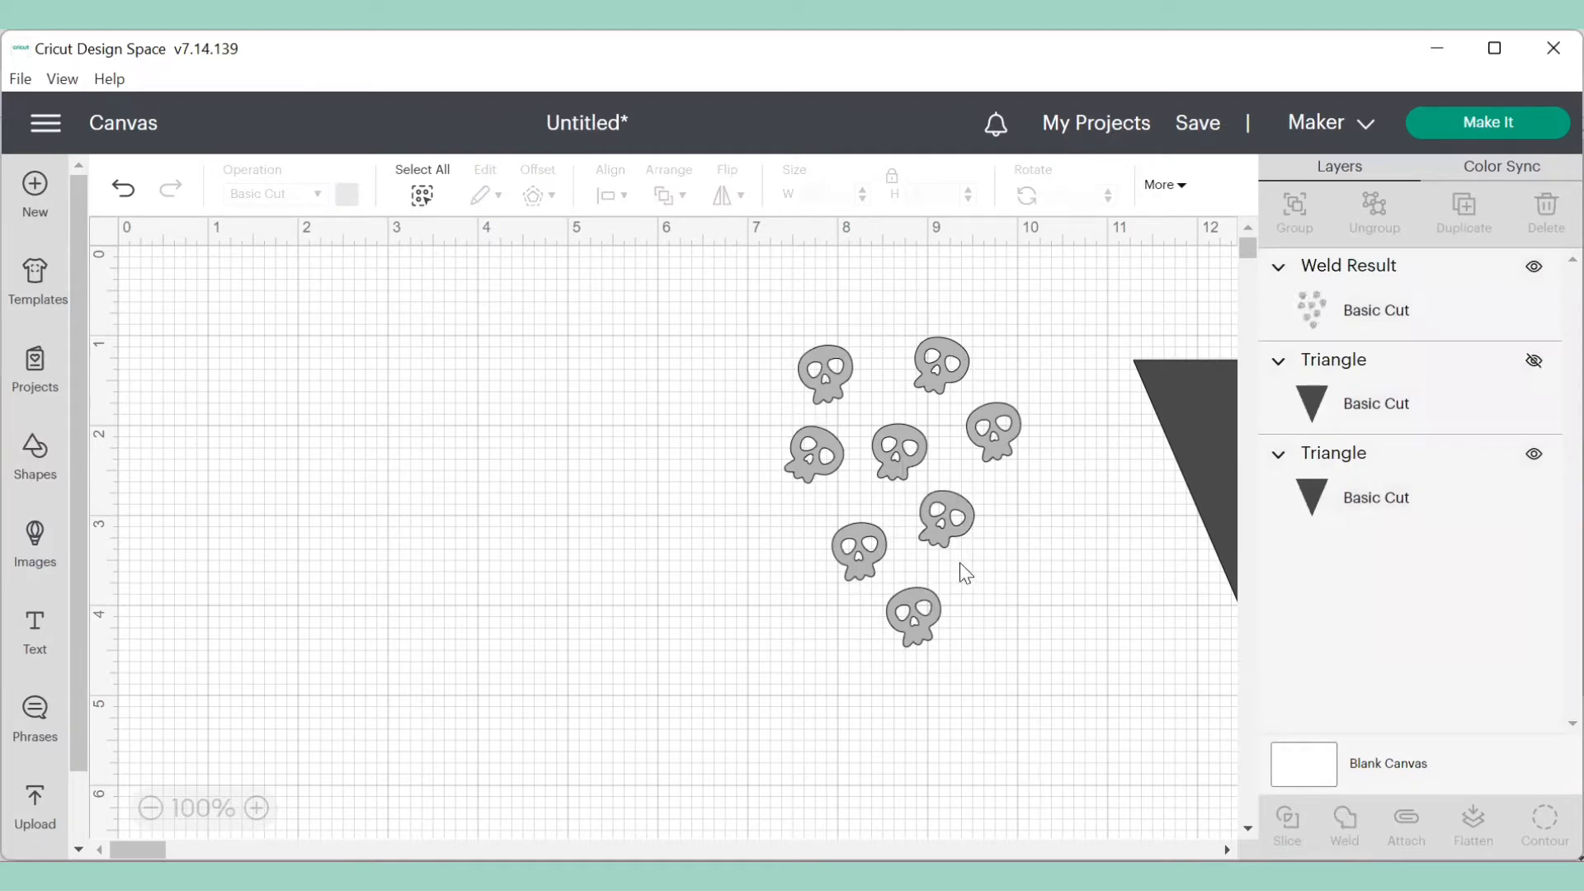
# - Unhide the triangle beneath the skulls and slice it with the welded skull shape
pyautogui.click(933, 518)
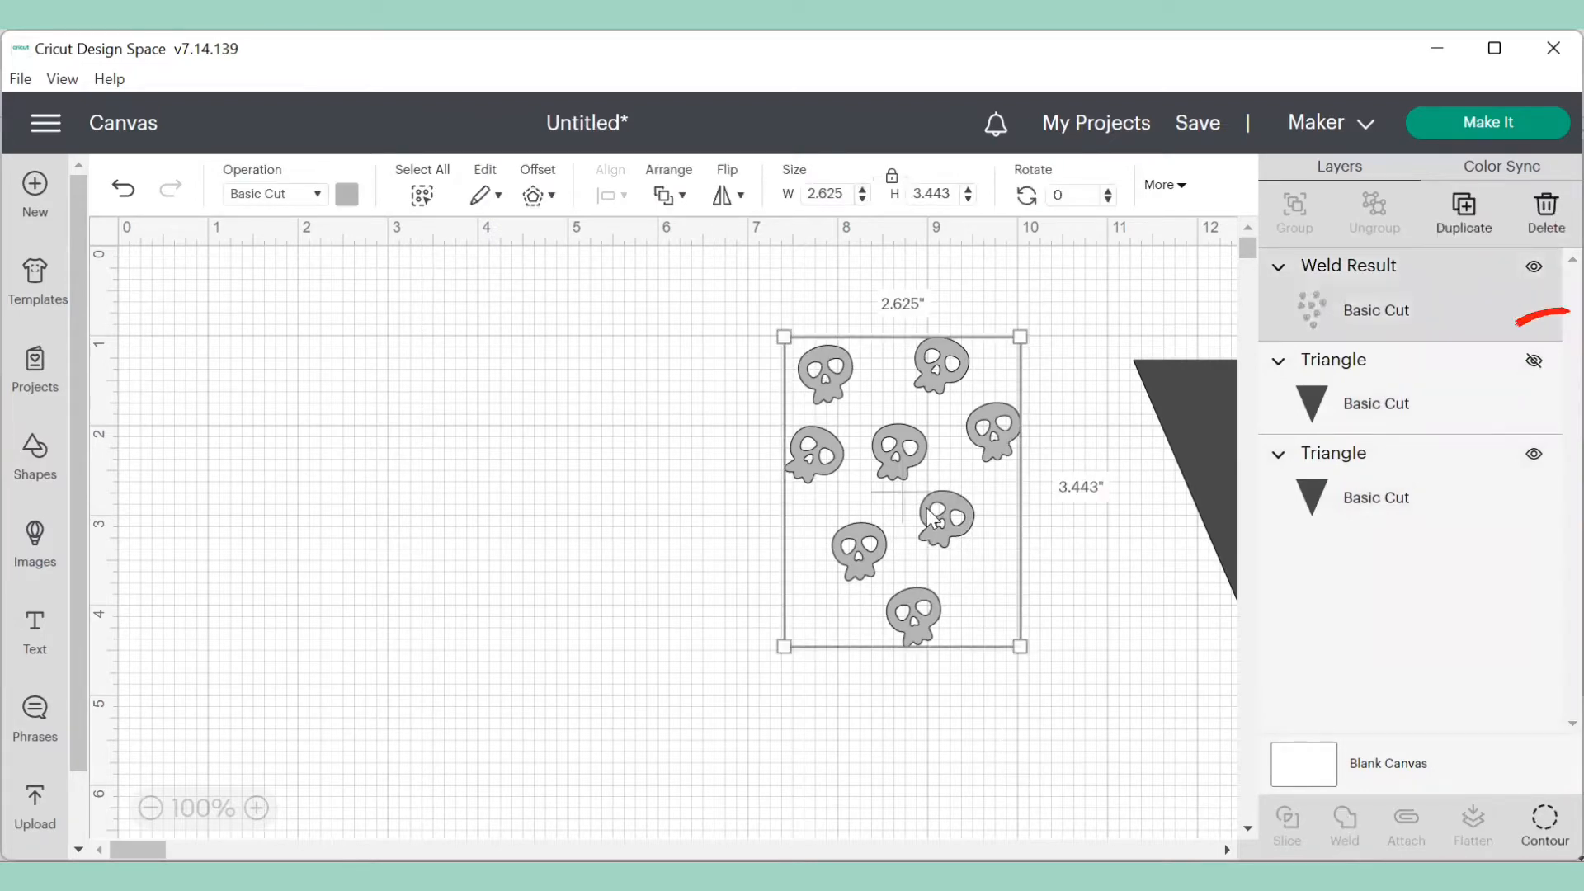
pyautogui.click(1140, 635)
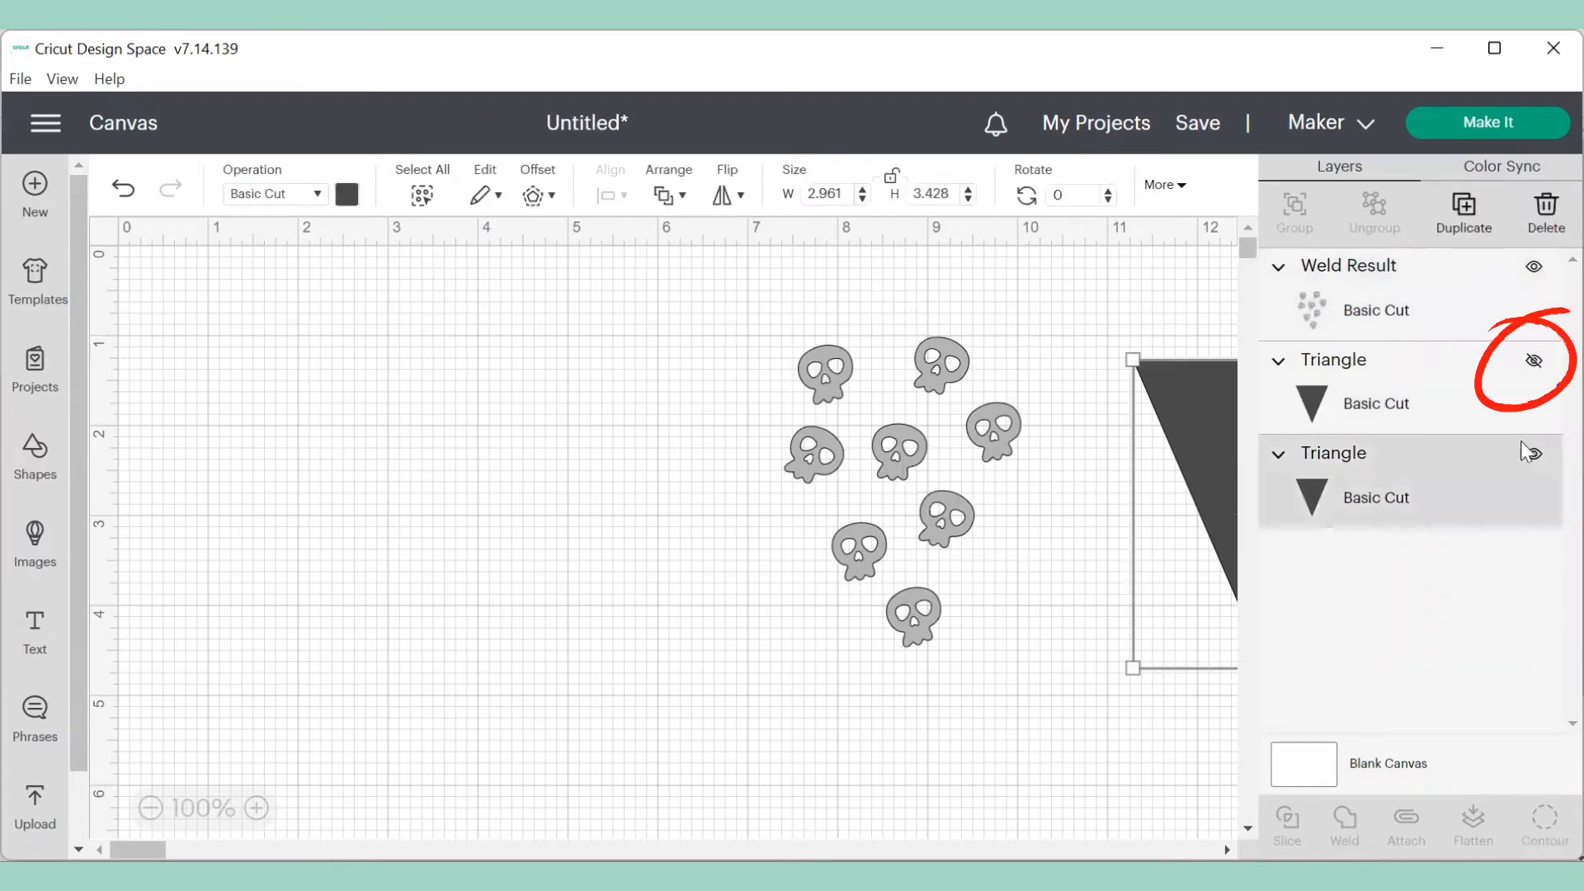
pyautogui.click(1533, 364)
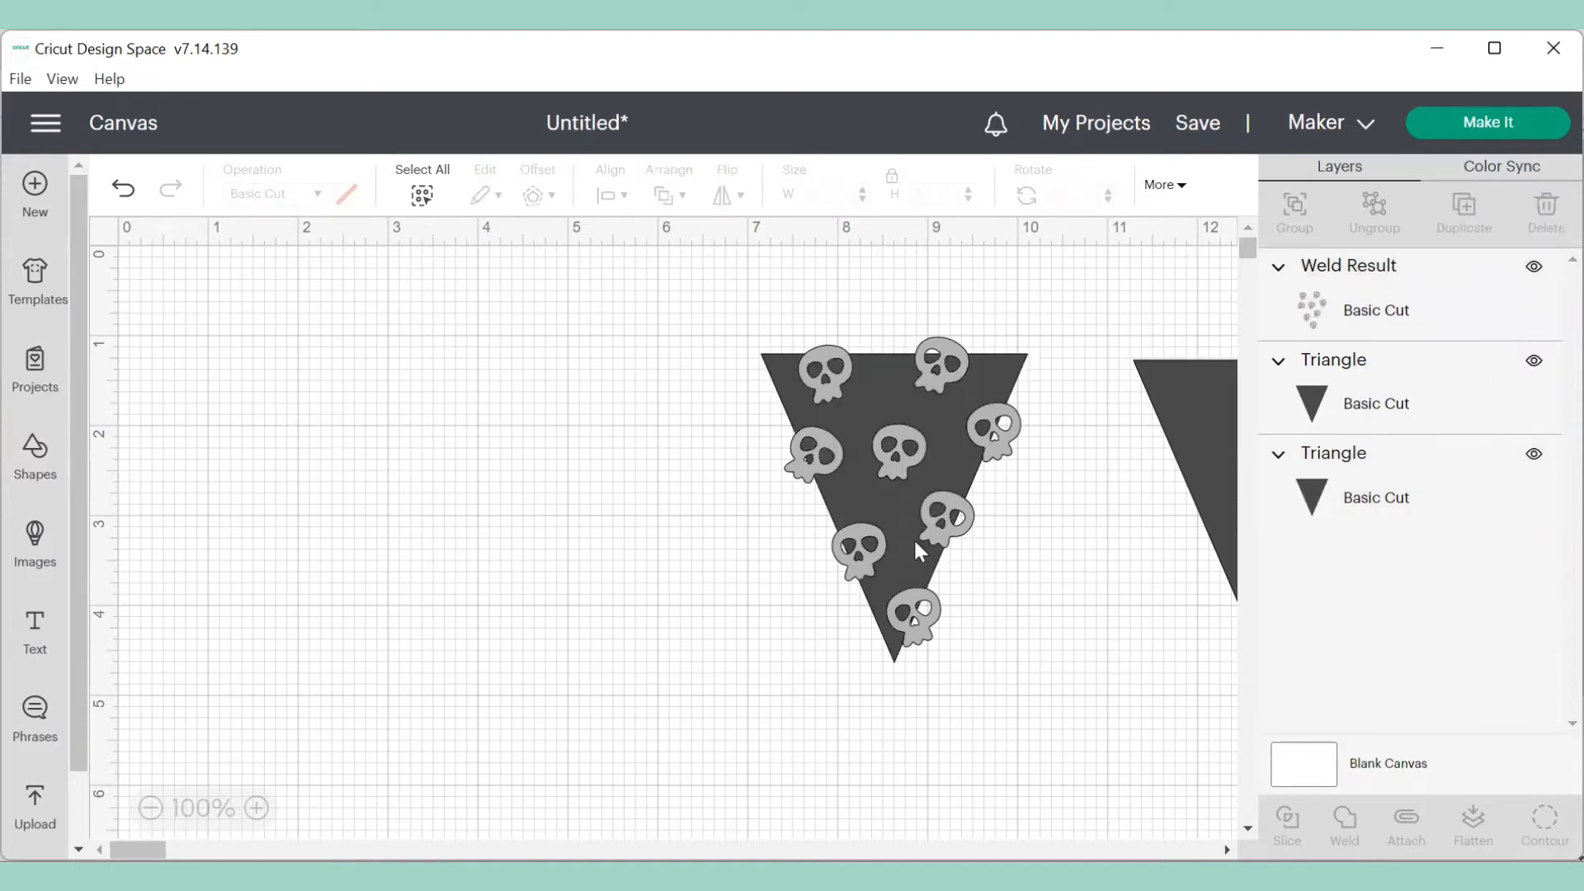
pyautogui.moveTo(728, 310); pyautogui.dragTo(1050, 724)
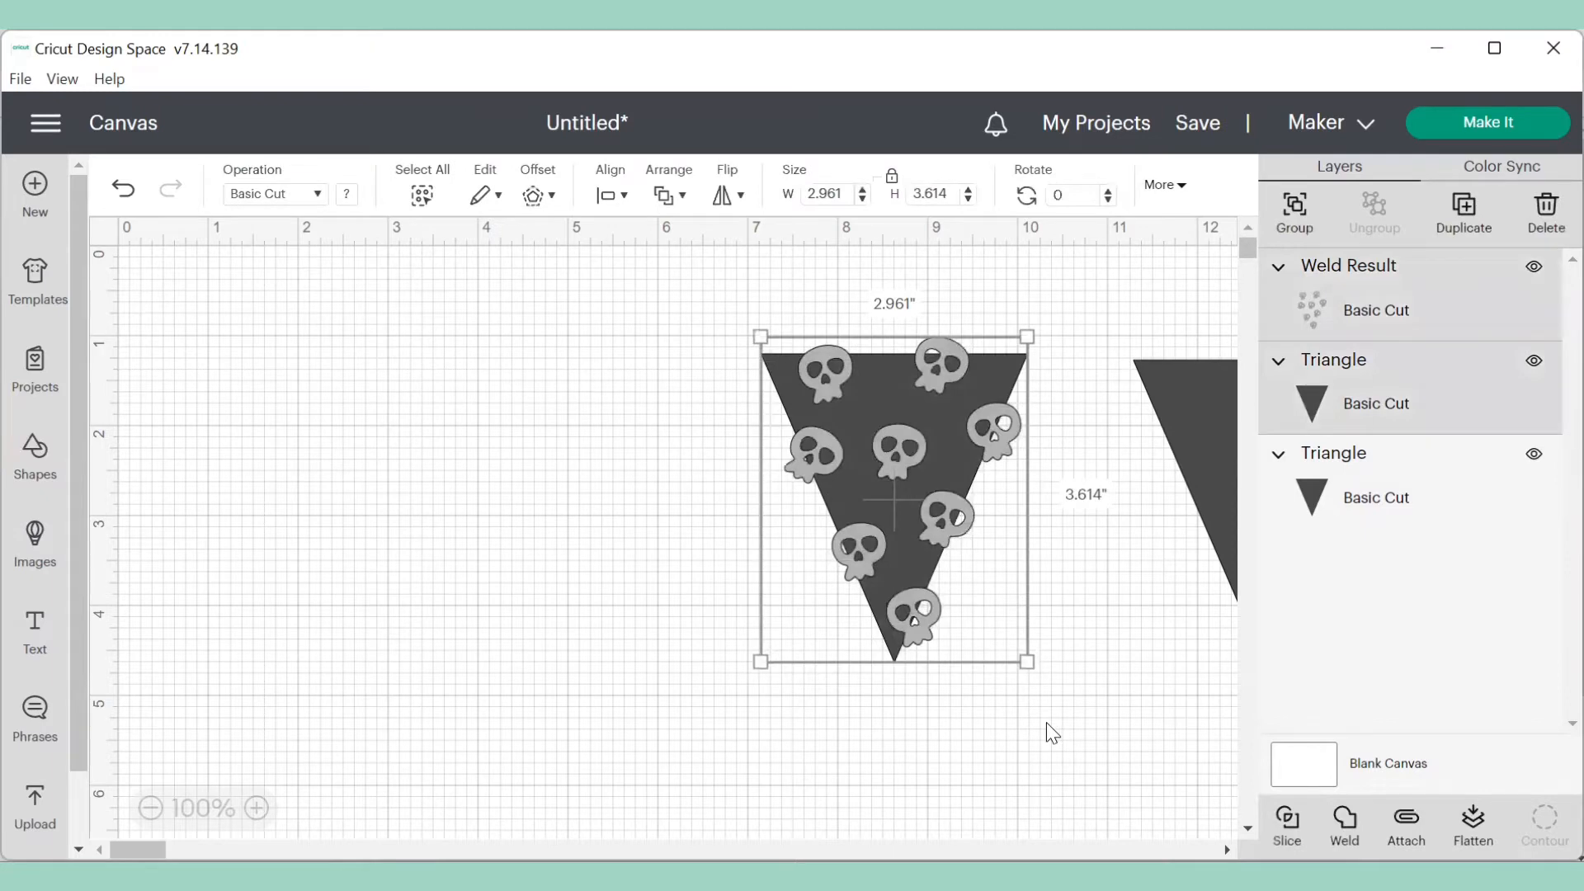
pyautogui.click(1289, 818)
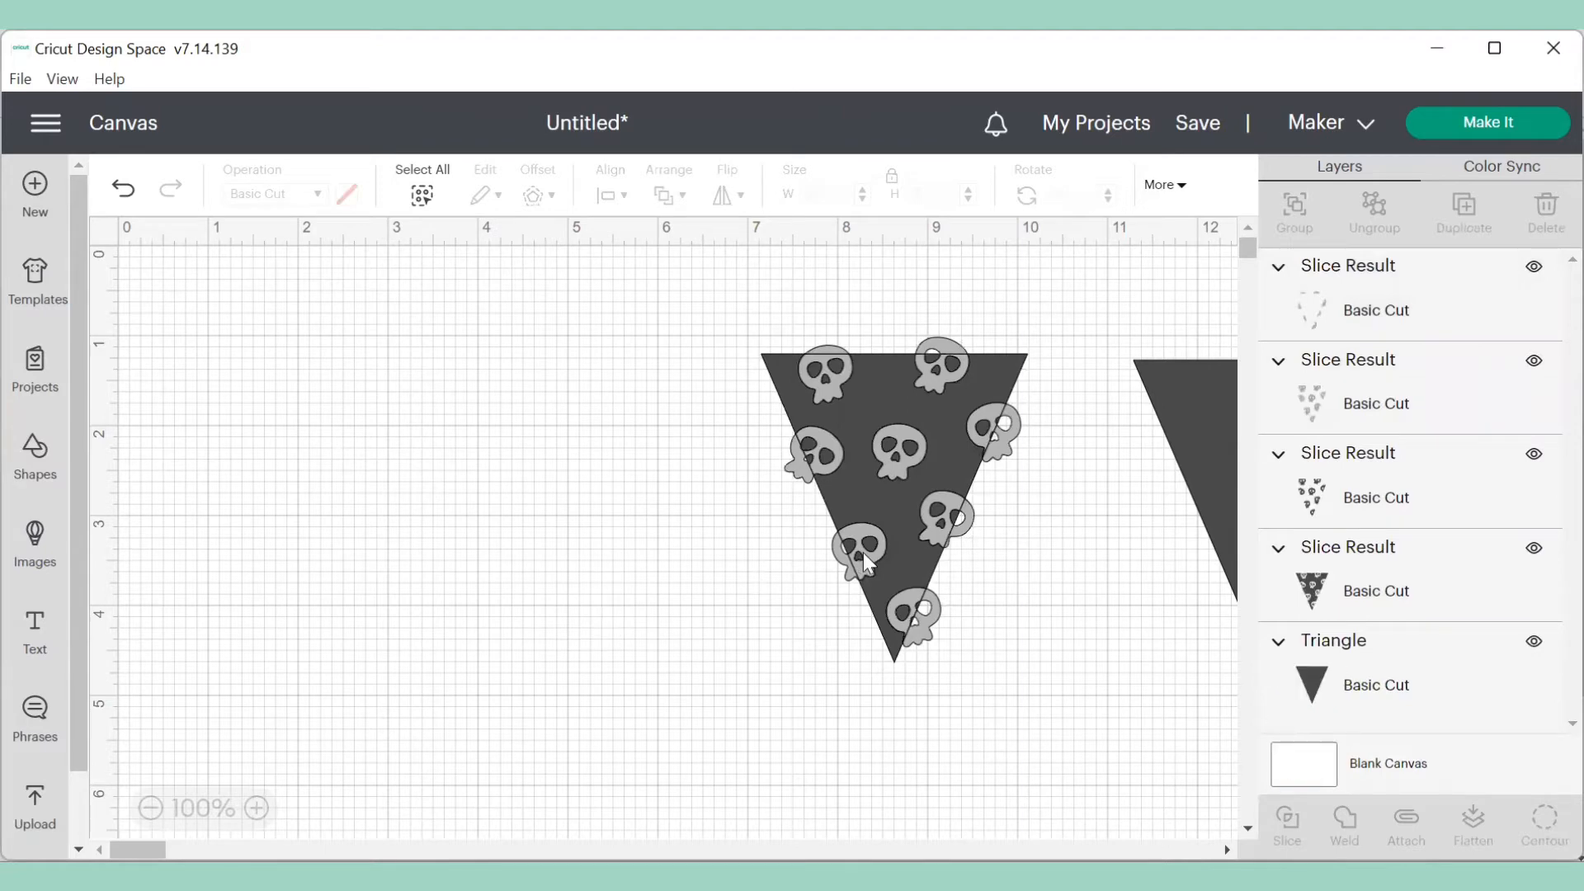
# - Pull the three leftover skull slices off the triangle and delete them, keeping the triangle with skull cutouts
pyautogui.moveTo(863, 553); pyautogui.dragTo(470, 610)
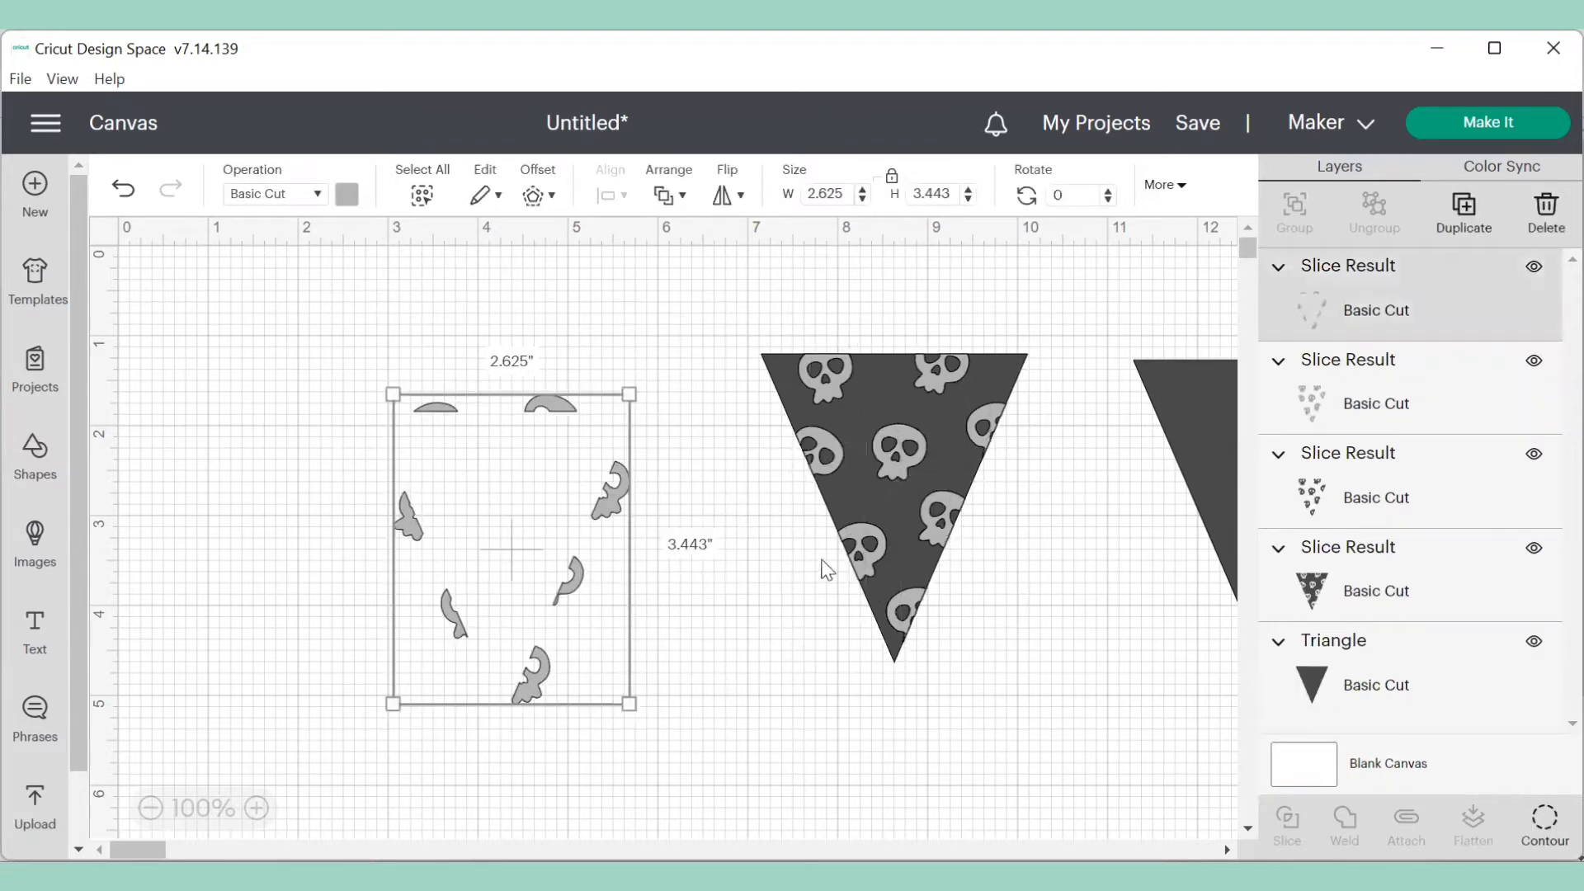
pyautogui.moveTo(868, 546); pyautogui.dragTo(539, 546)
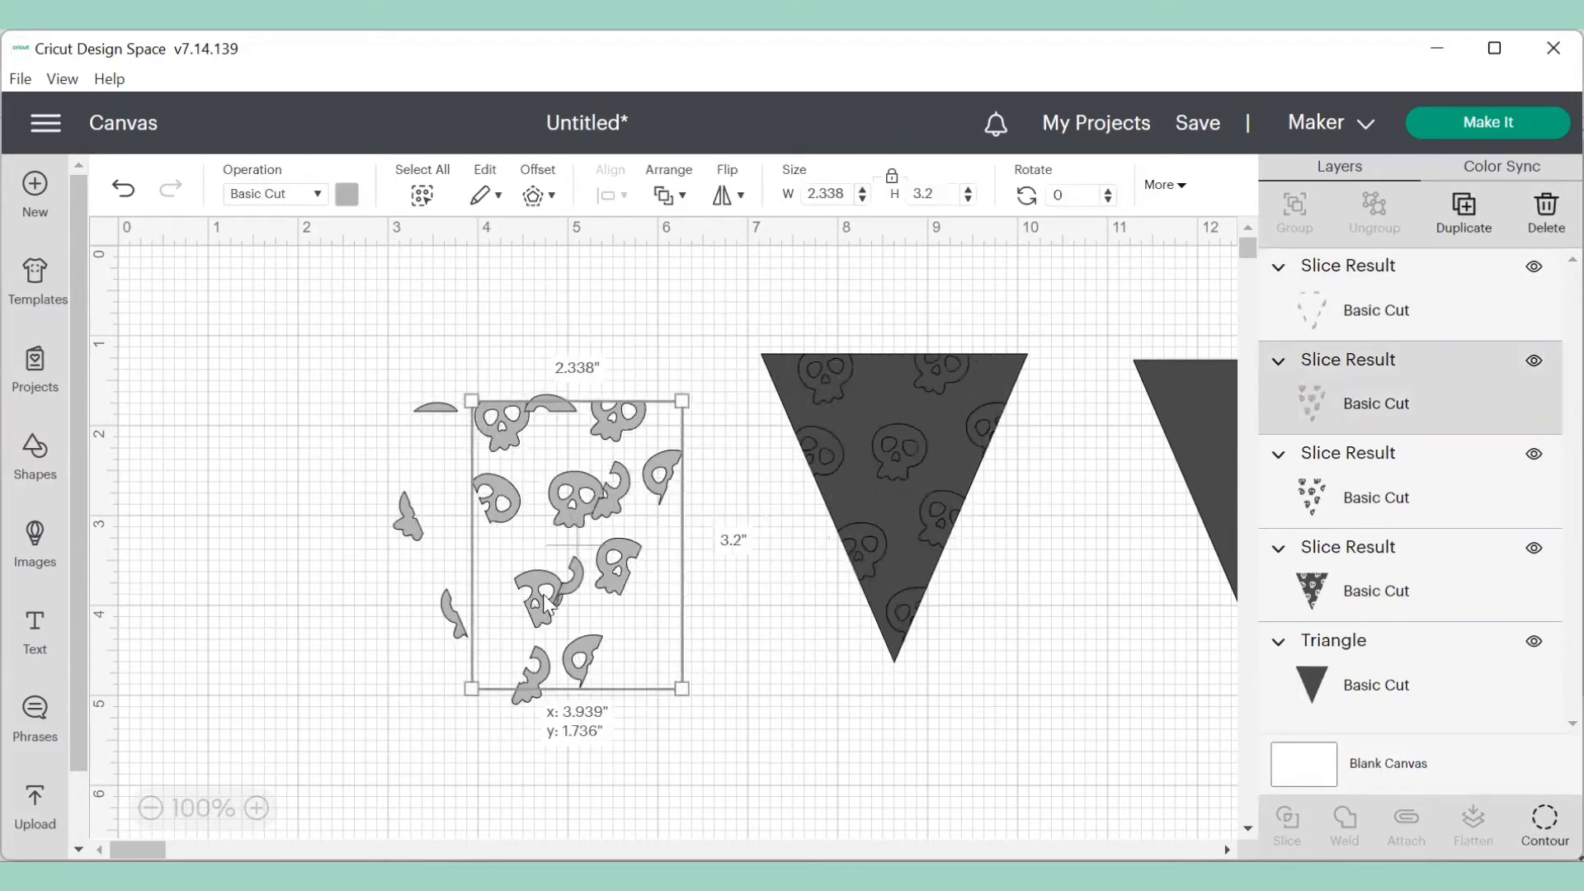
pyautogui.moveTo(860, 542); pyautogui.dragTo(505, 620)
pyautogui.moveTo(395, 371); pyautogui.dragTo(663, 750)
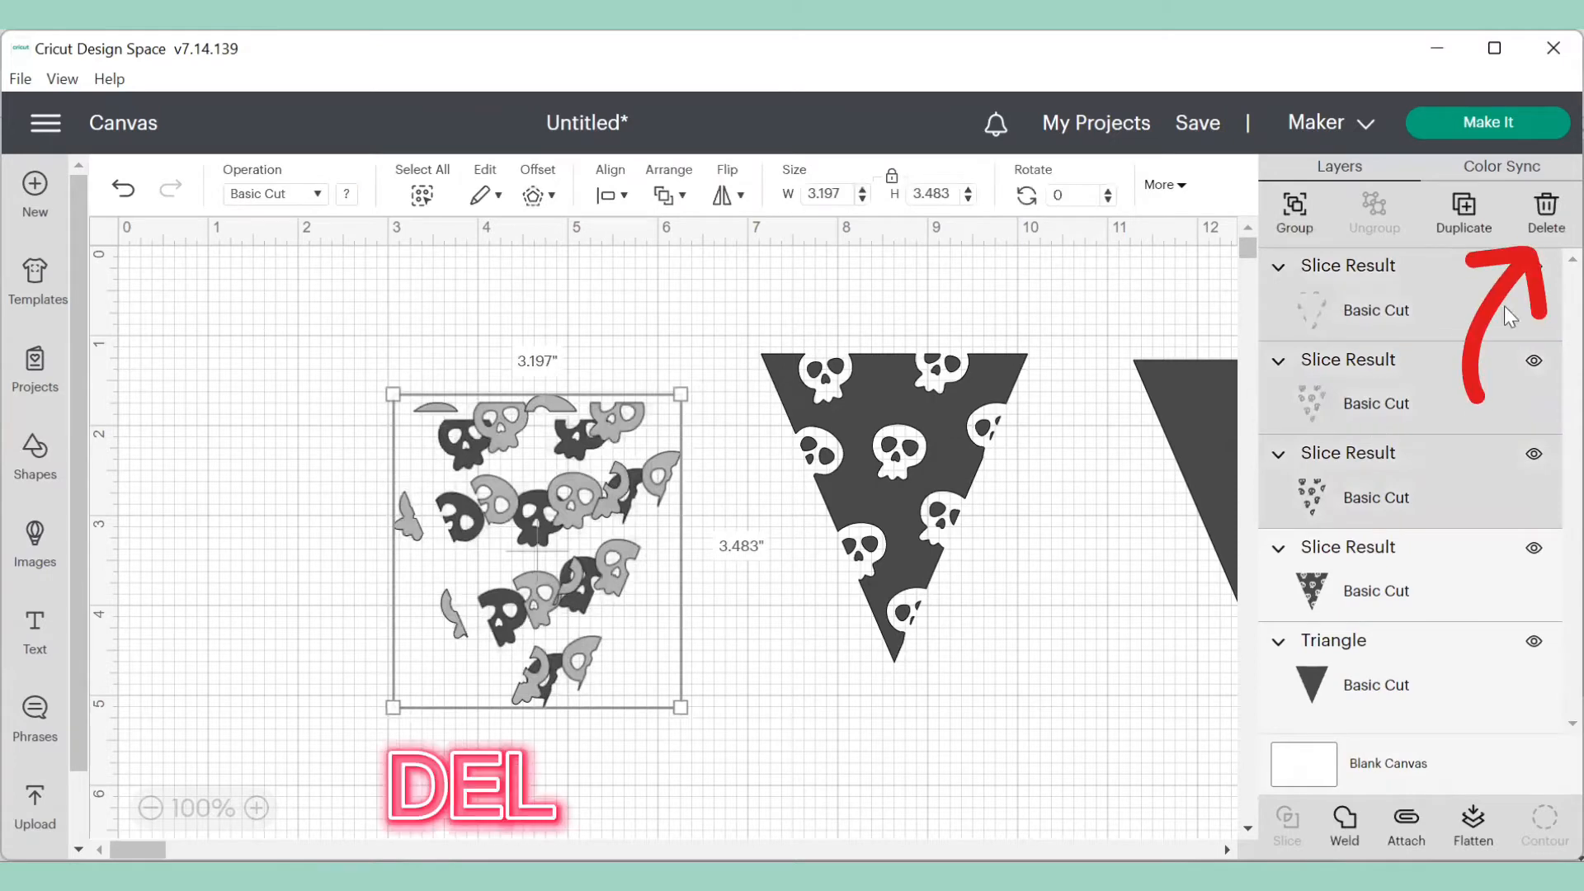
pyautogui.click(1535, 208)
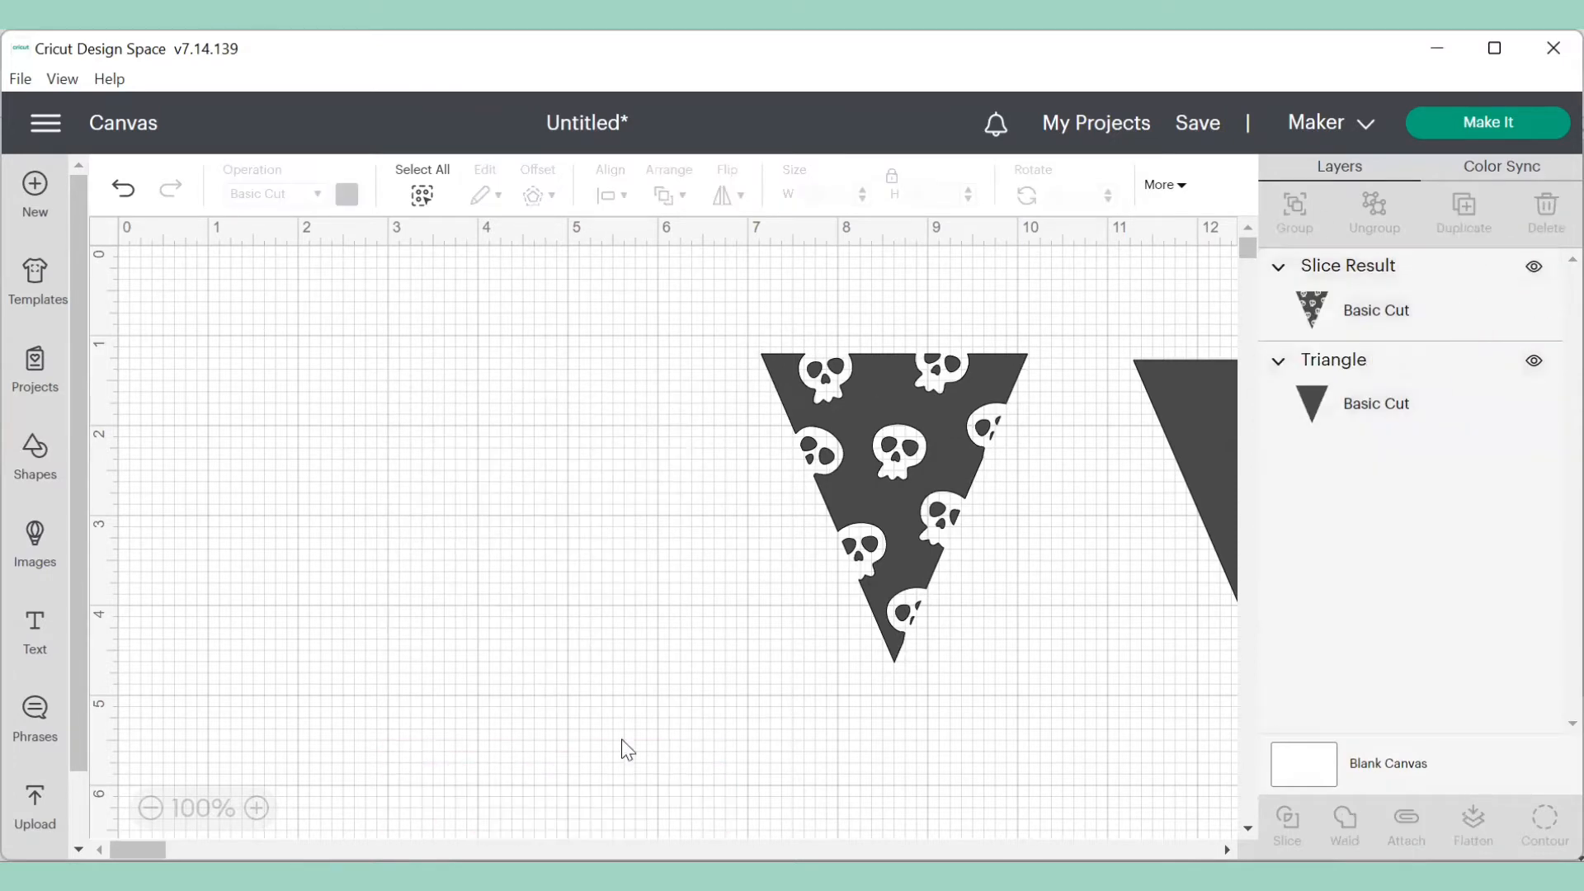
# - Move the skull-patterned triangle and the plain triangle side by side and select the patterned one
pyautogui.moveTo(893, 416); pyautogui.dragTo(796, 416)
pyautogui.moveTo(1206, 420); pyautogui.dragTo(1013, 412)
pyautogui.click(790, 392)
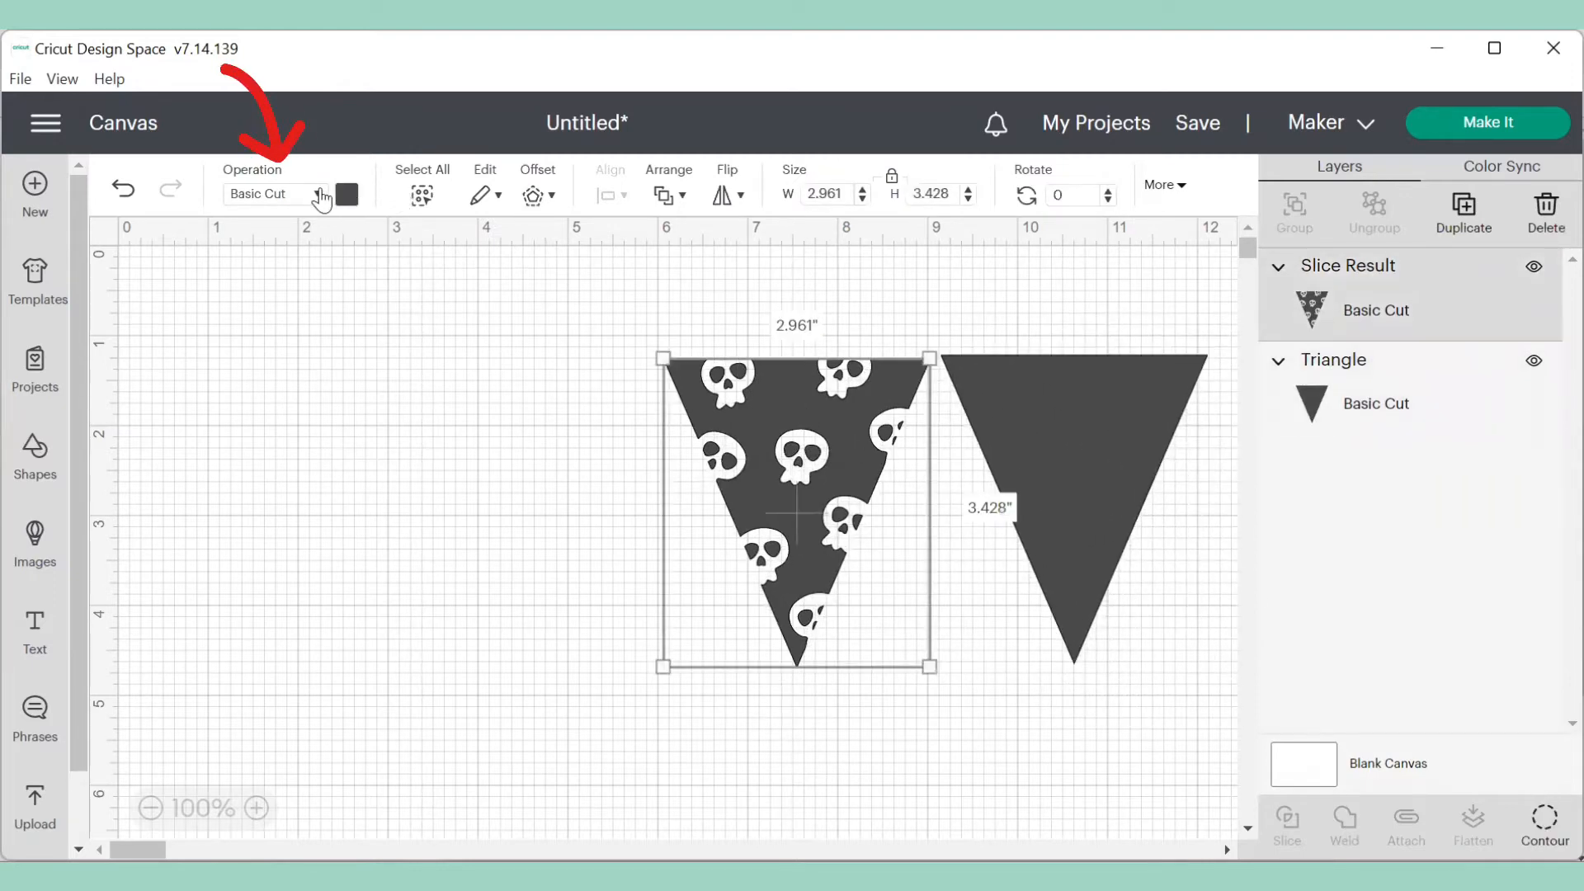
# - Set the skull triangle to Print Then Cut and fill it with the dark black pattern with a faint grid texture
pyautogui.click(320, 195)
pyautogui.click(321, 579)
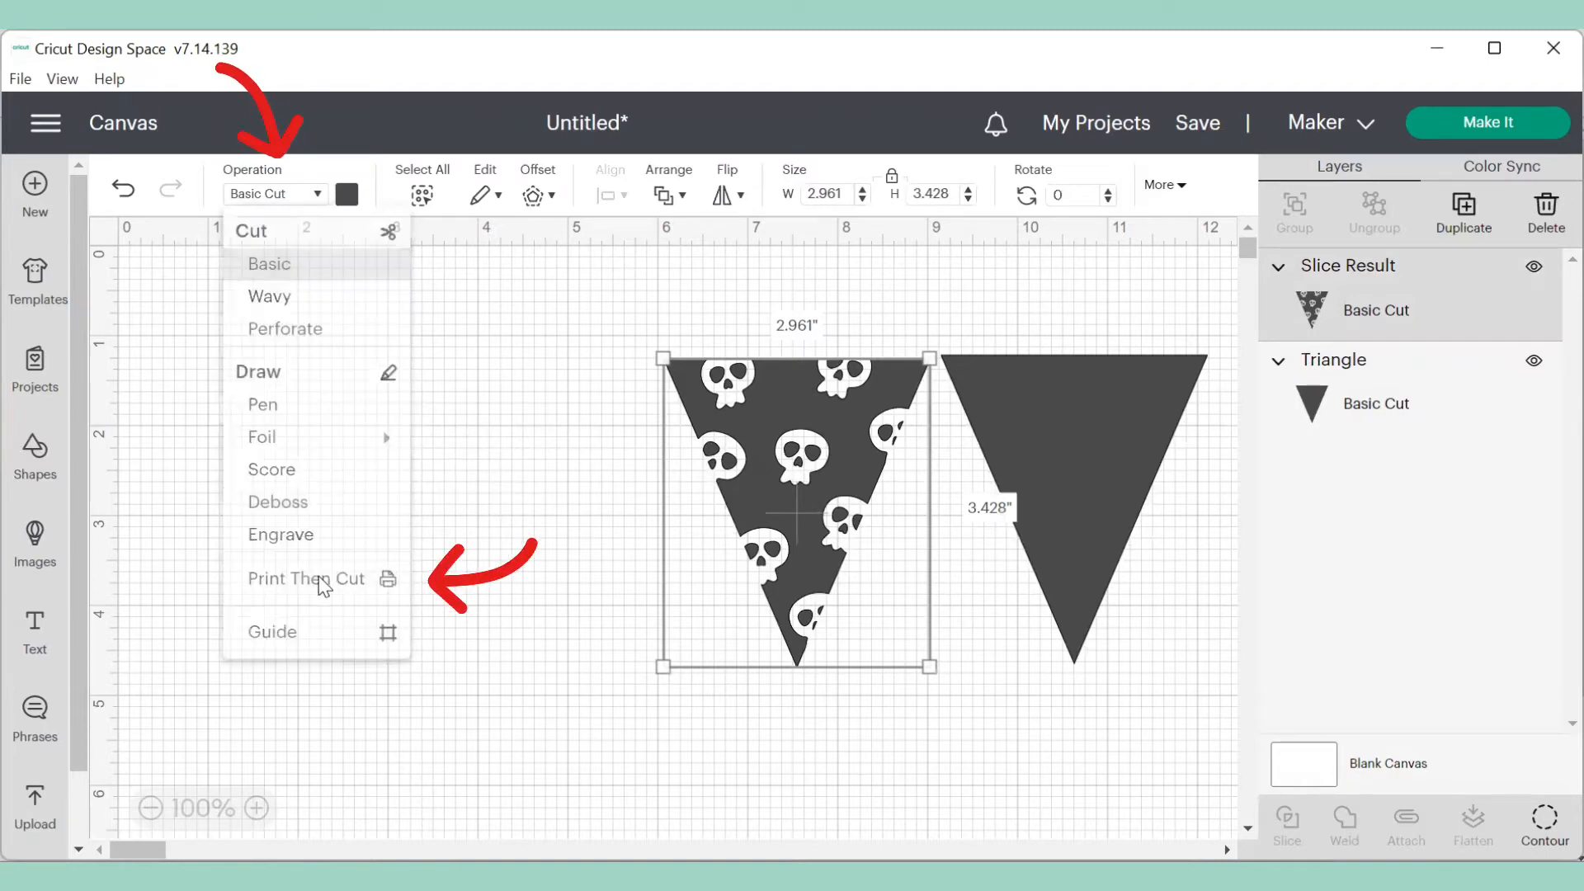
pyautogui.click(349, 196)
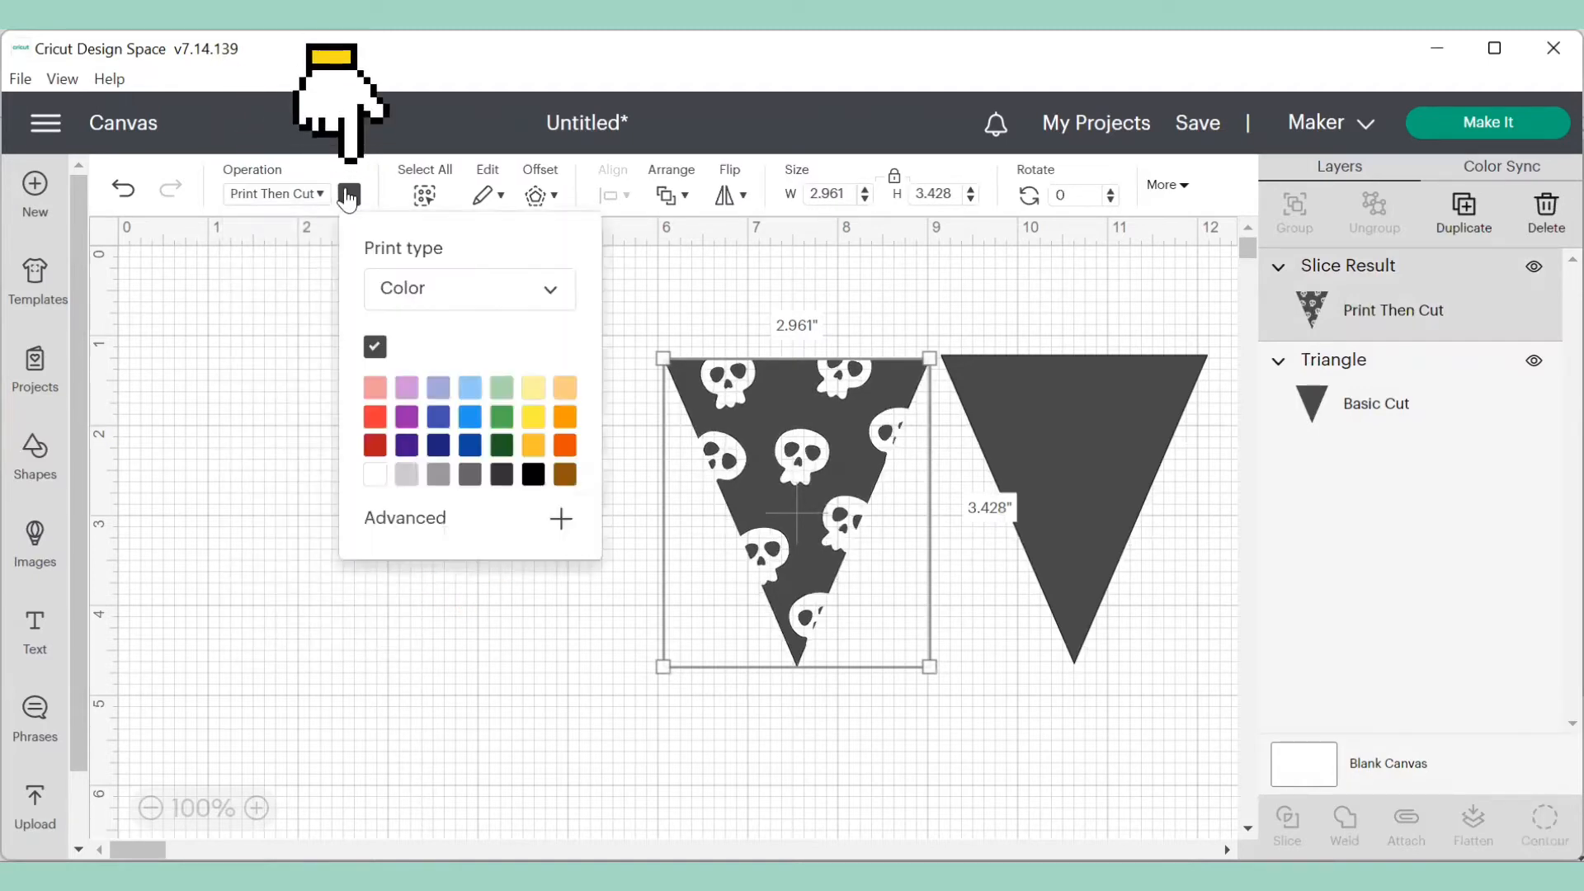
pyautogui.click(546, 295)
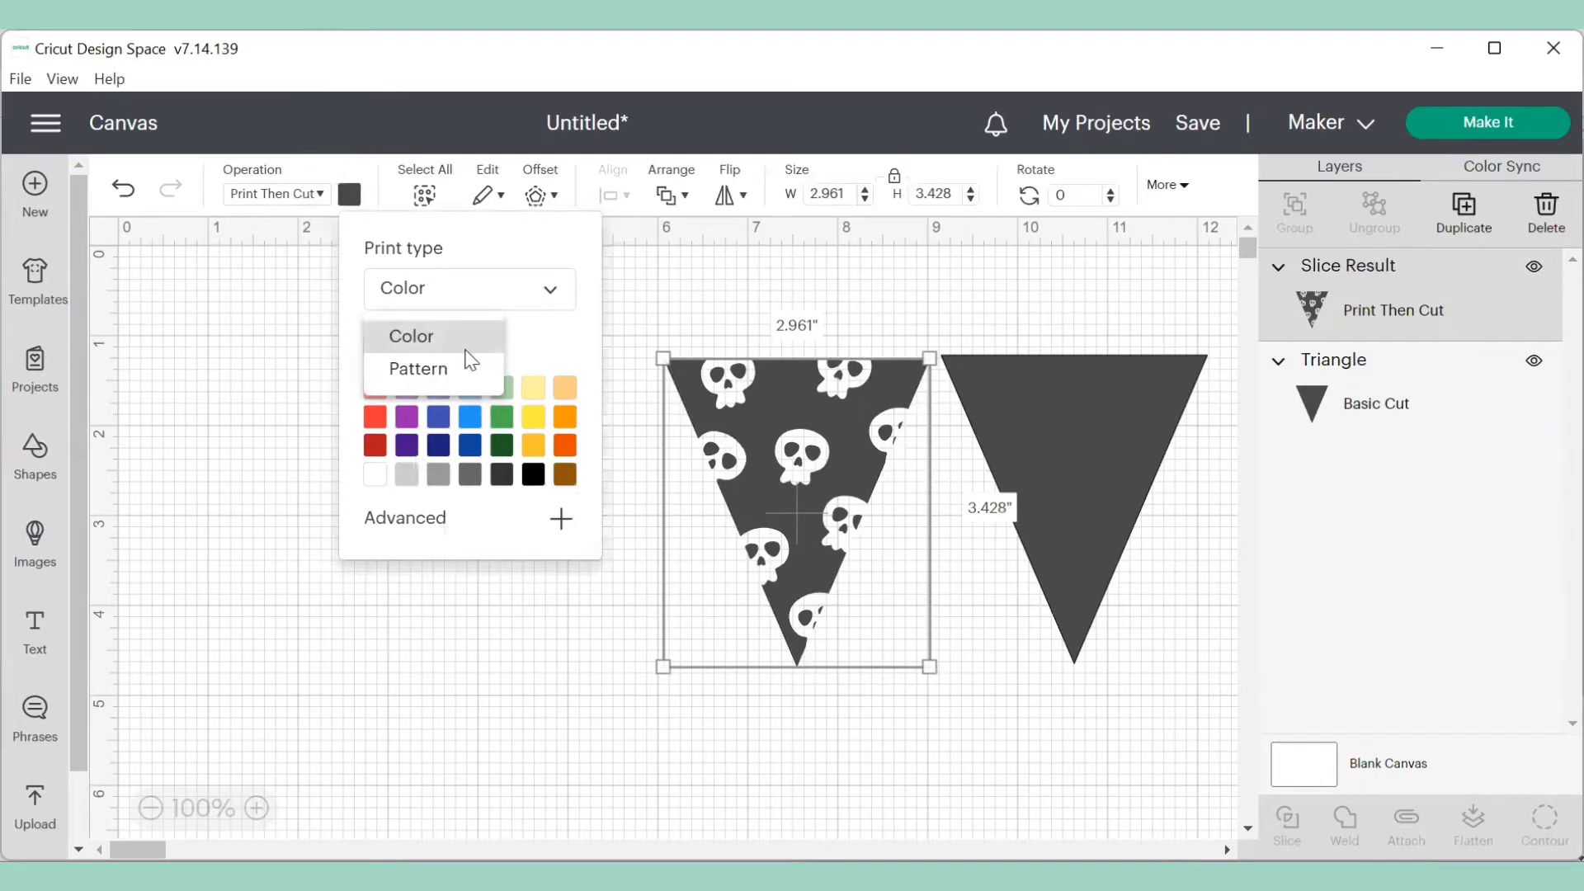
pyautogui.click(429, 368)
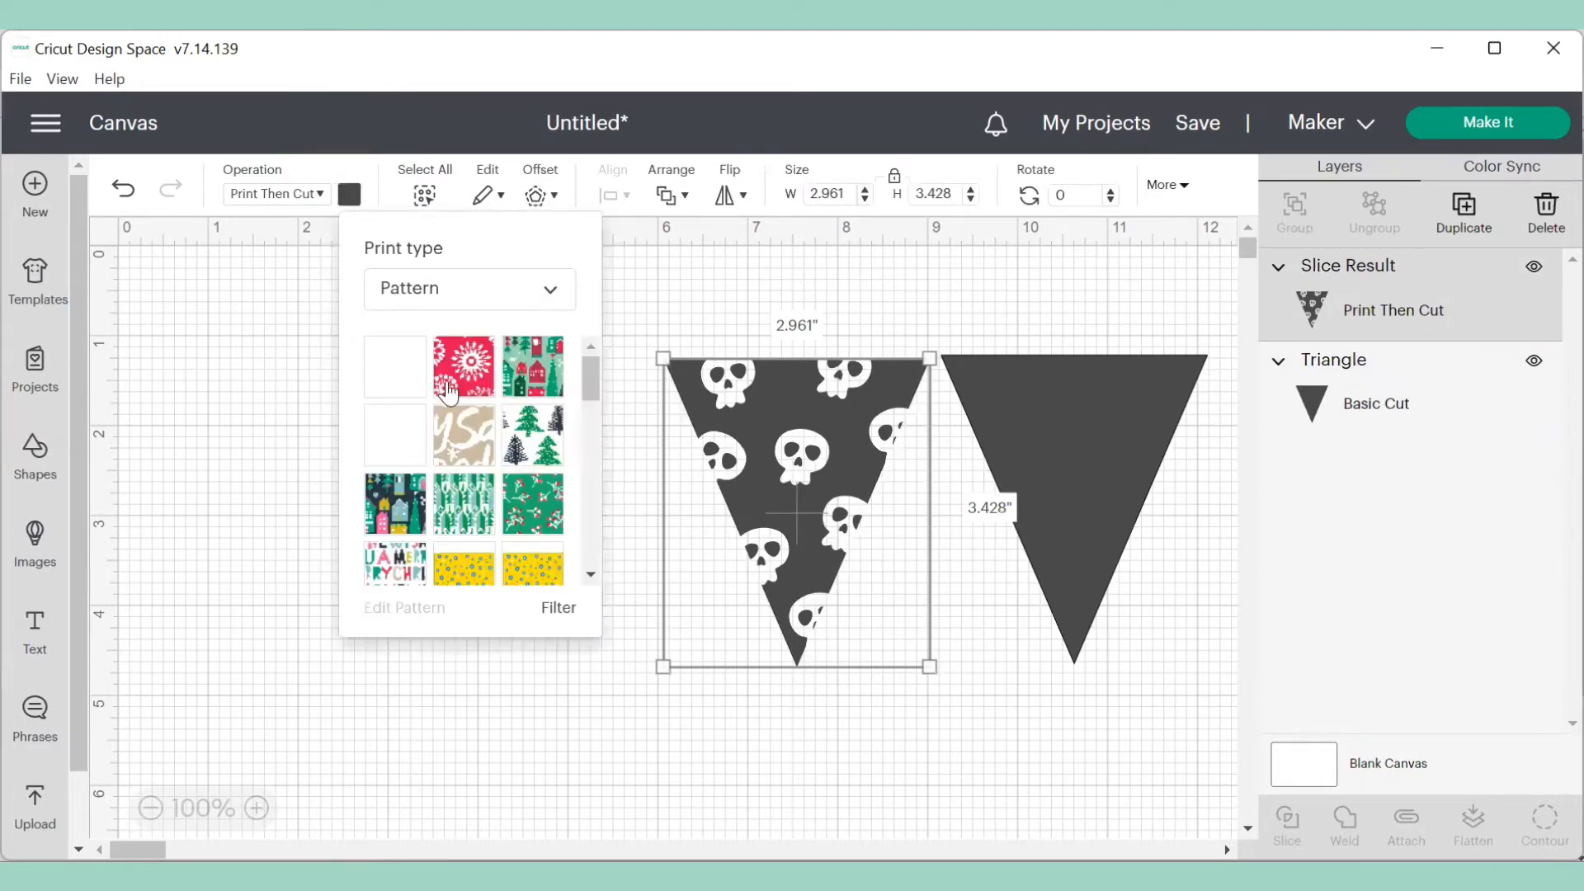
pyautogui.moveTo(597, 373); pyautogui.dragTo(591, 542)
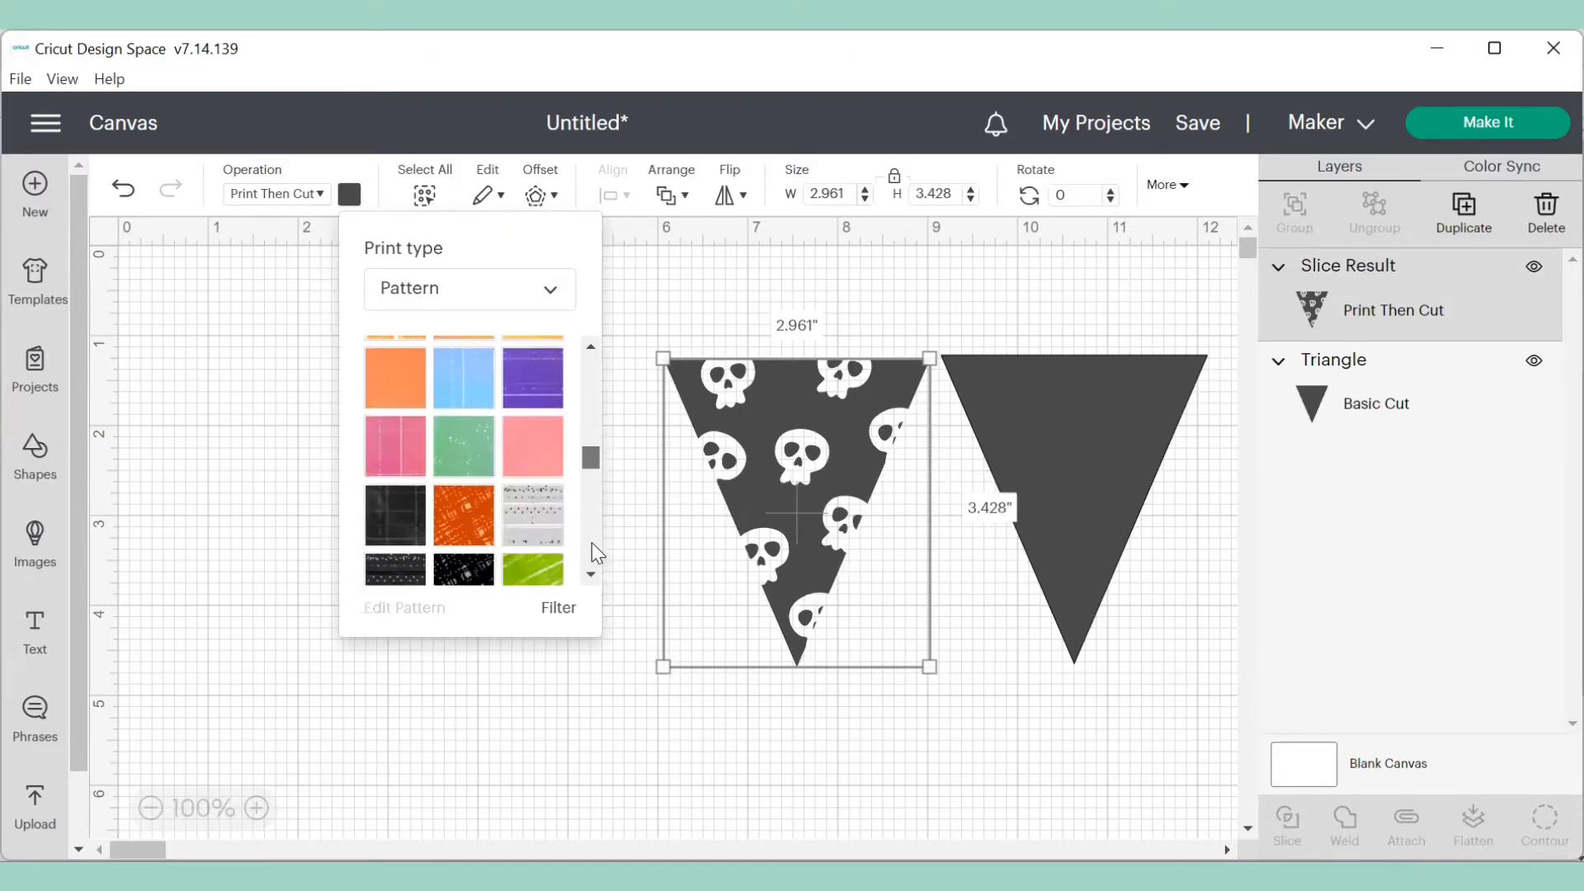
pyautogui.scroll(-1, 591, 542)
pyautogui.click(403, 445)
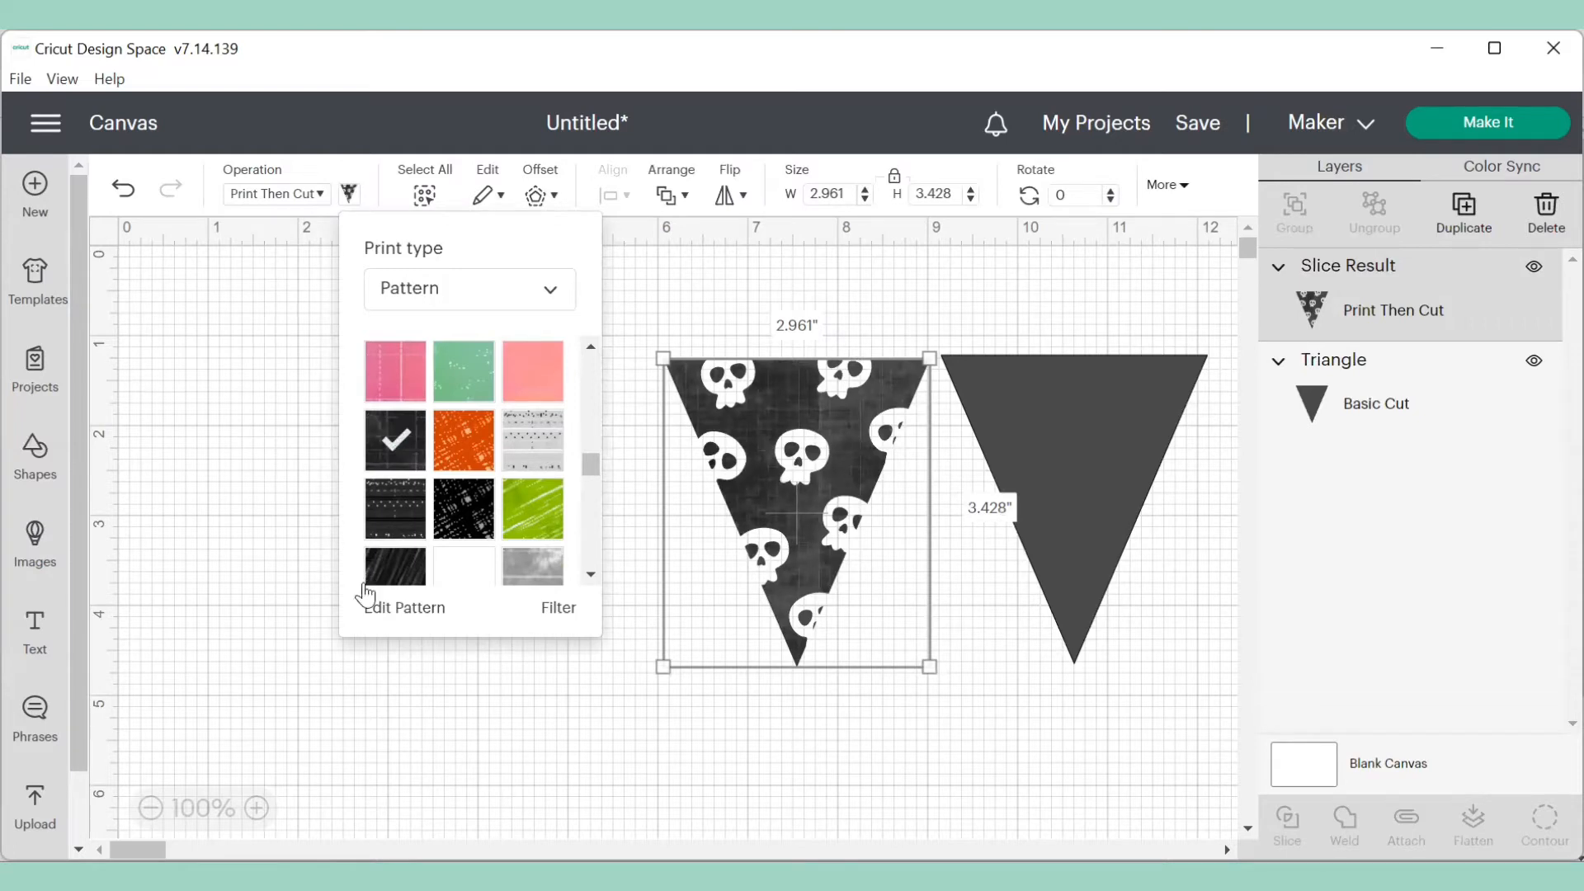
pyautogui.click(347, 683)
# - Set the plain triangle to Print Then Cut and fill it with the mottled grey cloudy pattern
pyautogui.click(1107, 419)
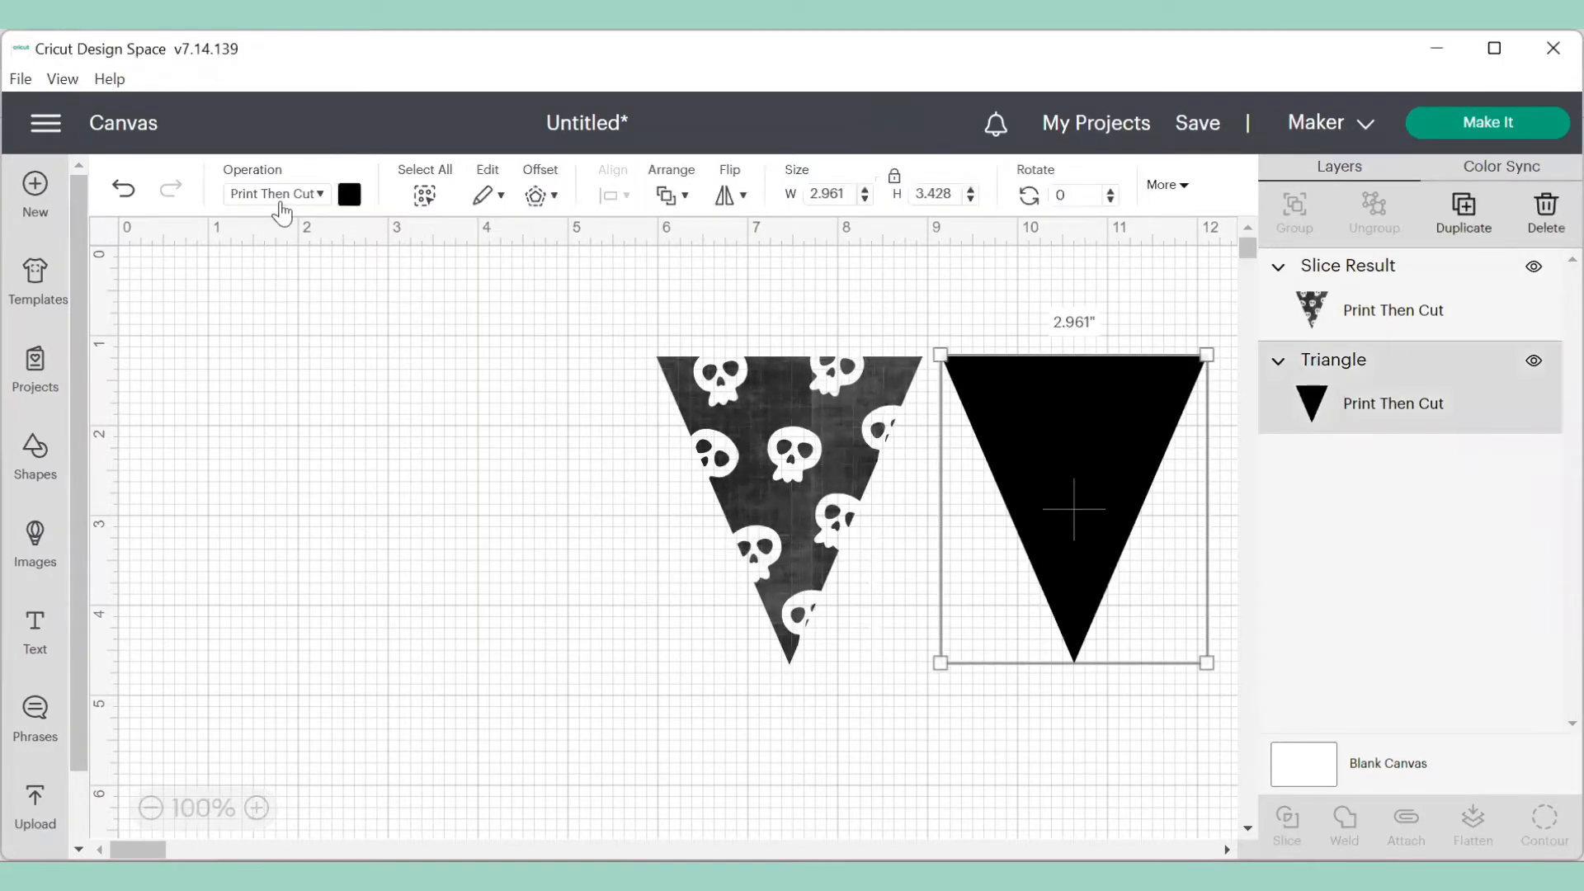
pyautogui.click(350, 197)
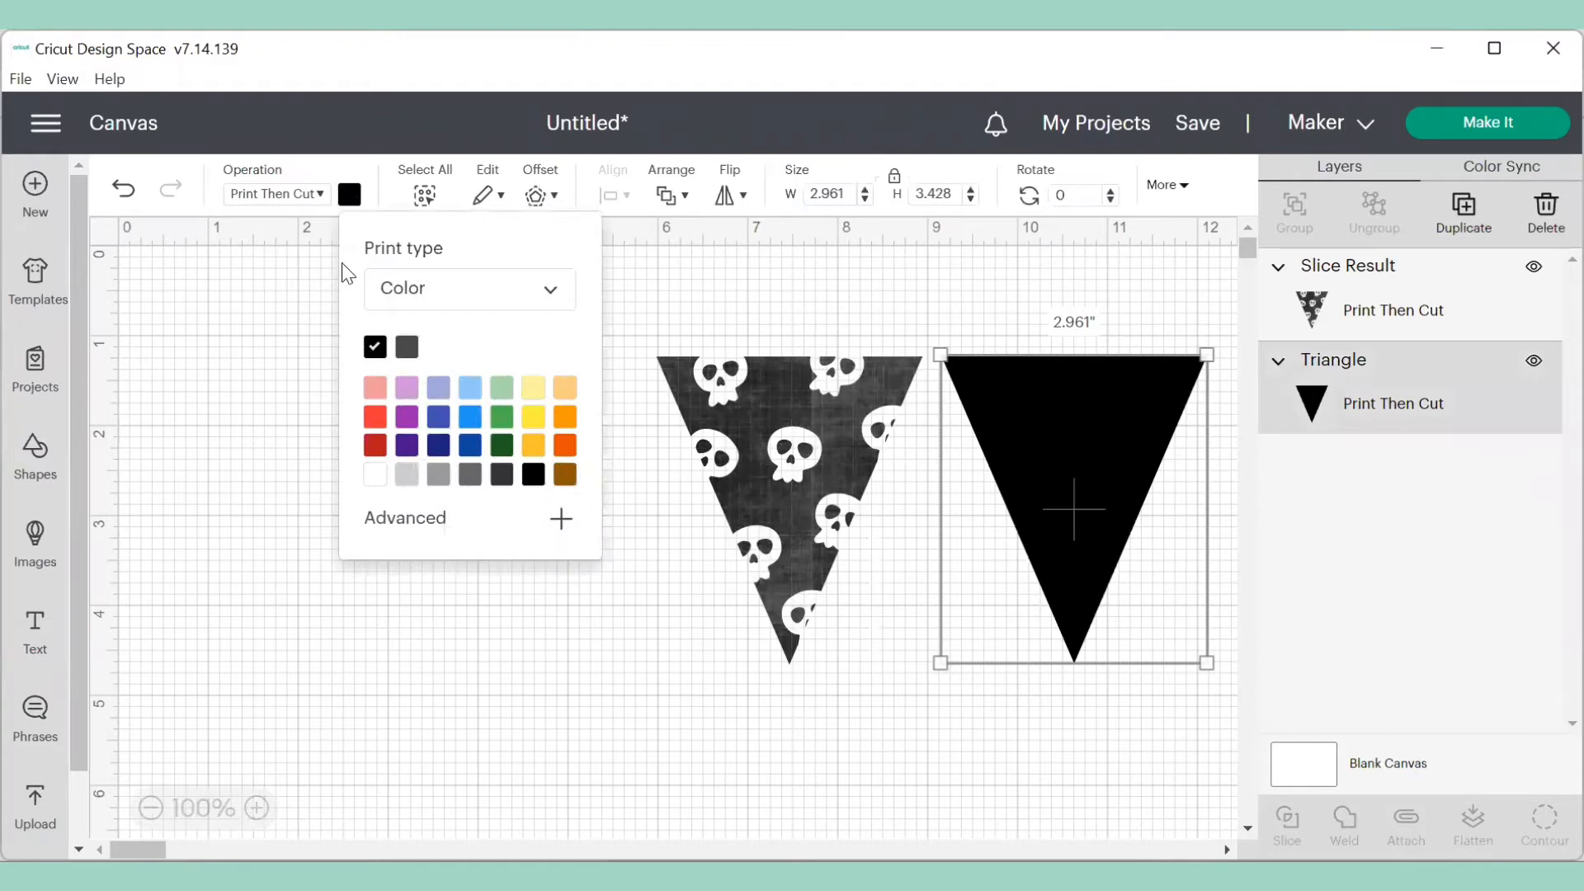
pyautogui.click(546, 302)
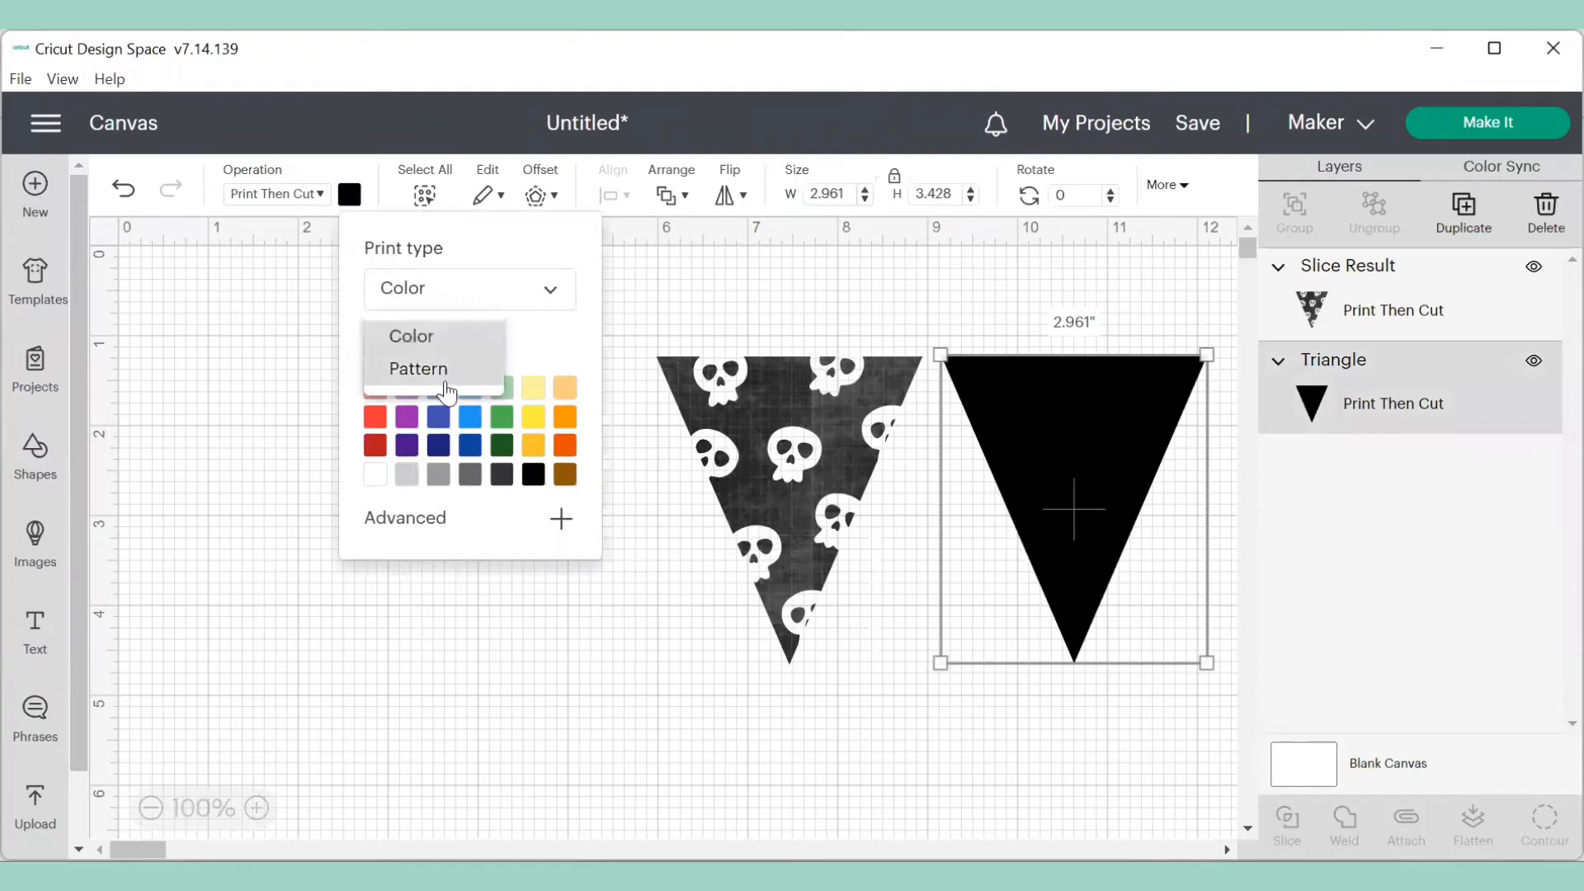
pyautogui.click(419, 369)
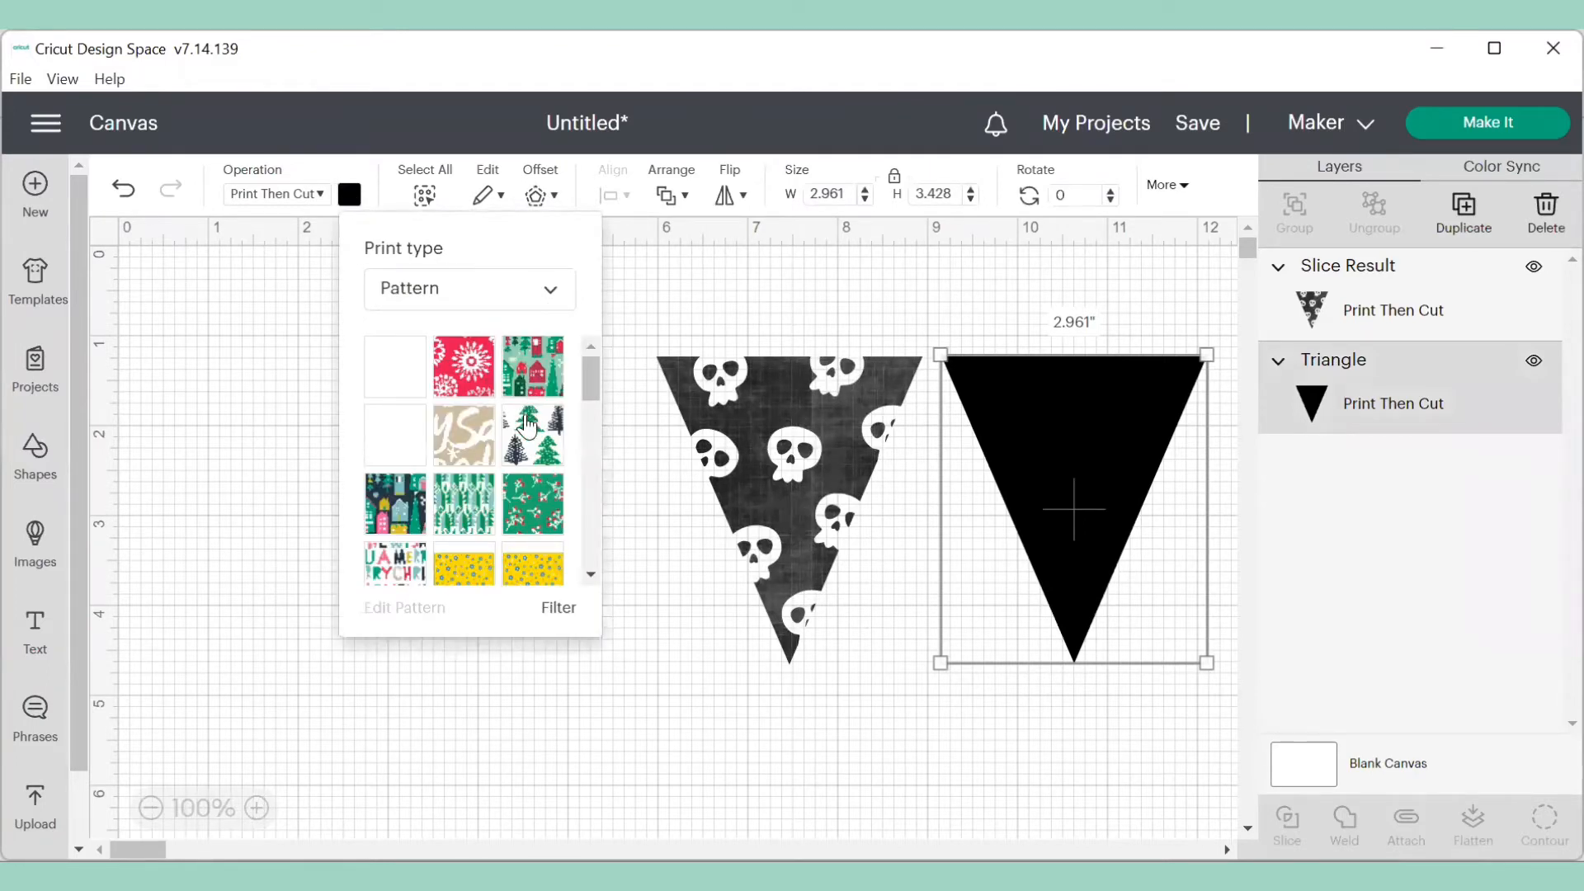
pyautogui.scroll(-3, 528, 426)
pyautogui.scroll(-6, 527, 426)
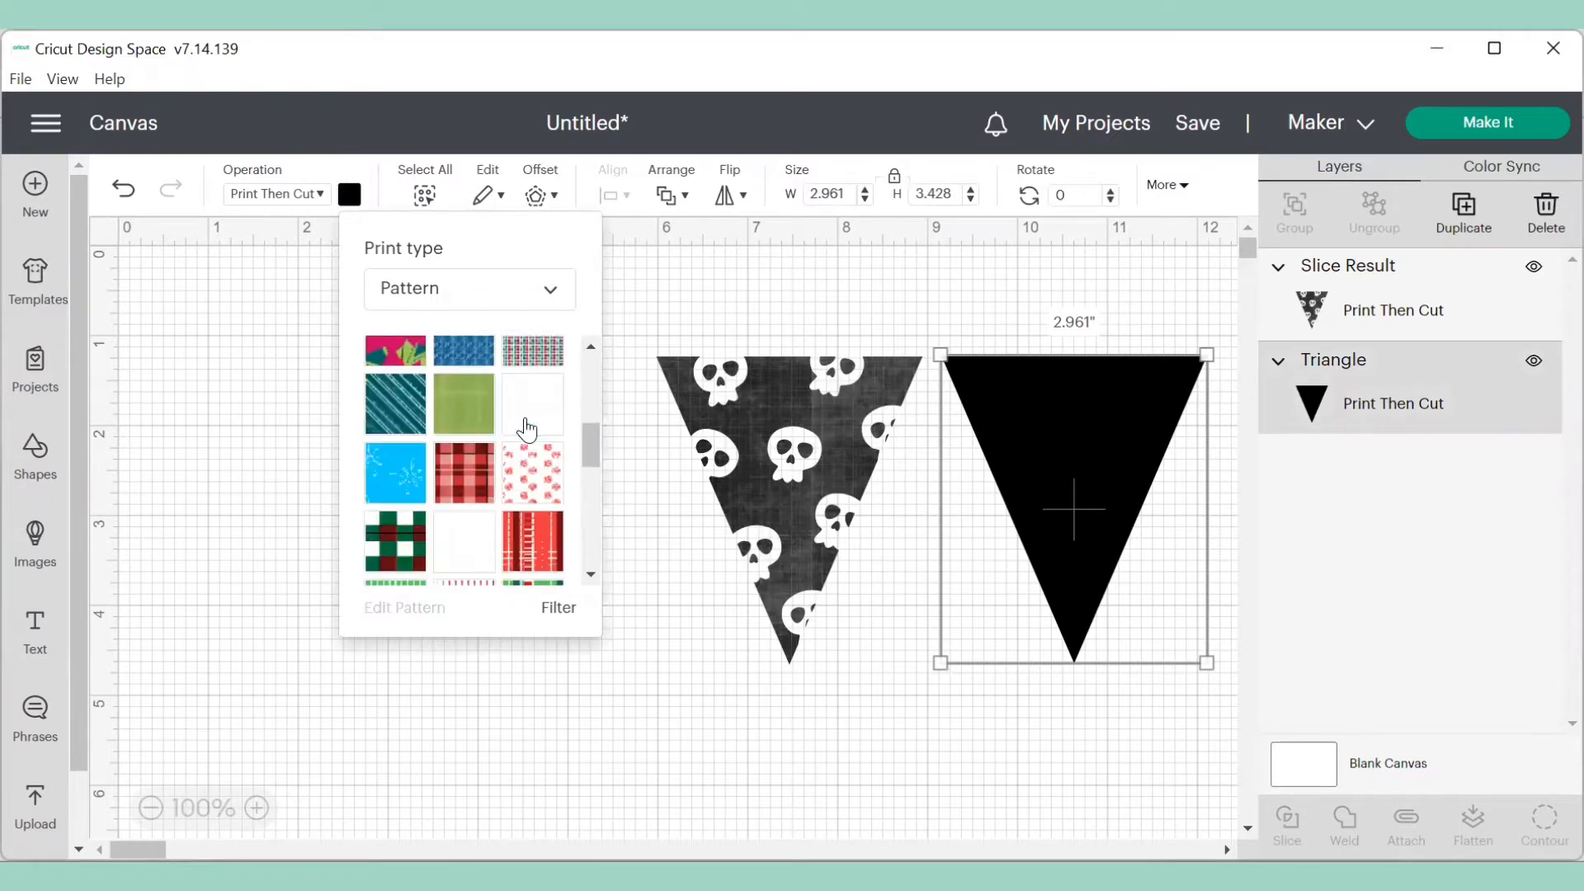
pyautogui.scroll(5, 527, 426)
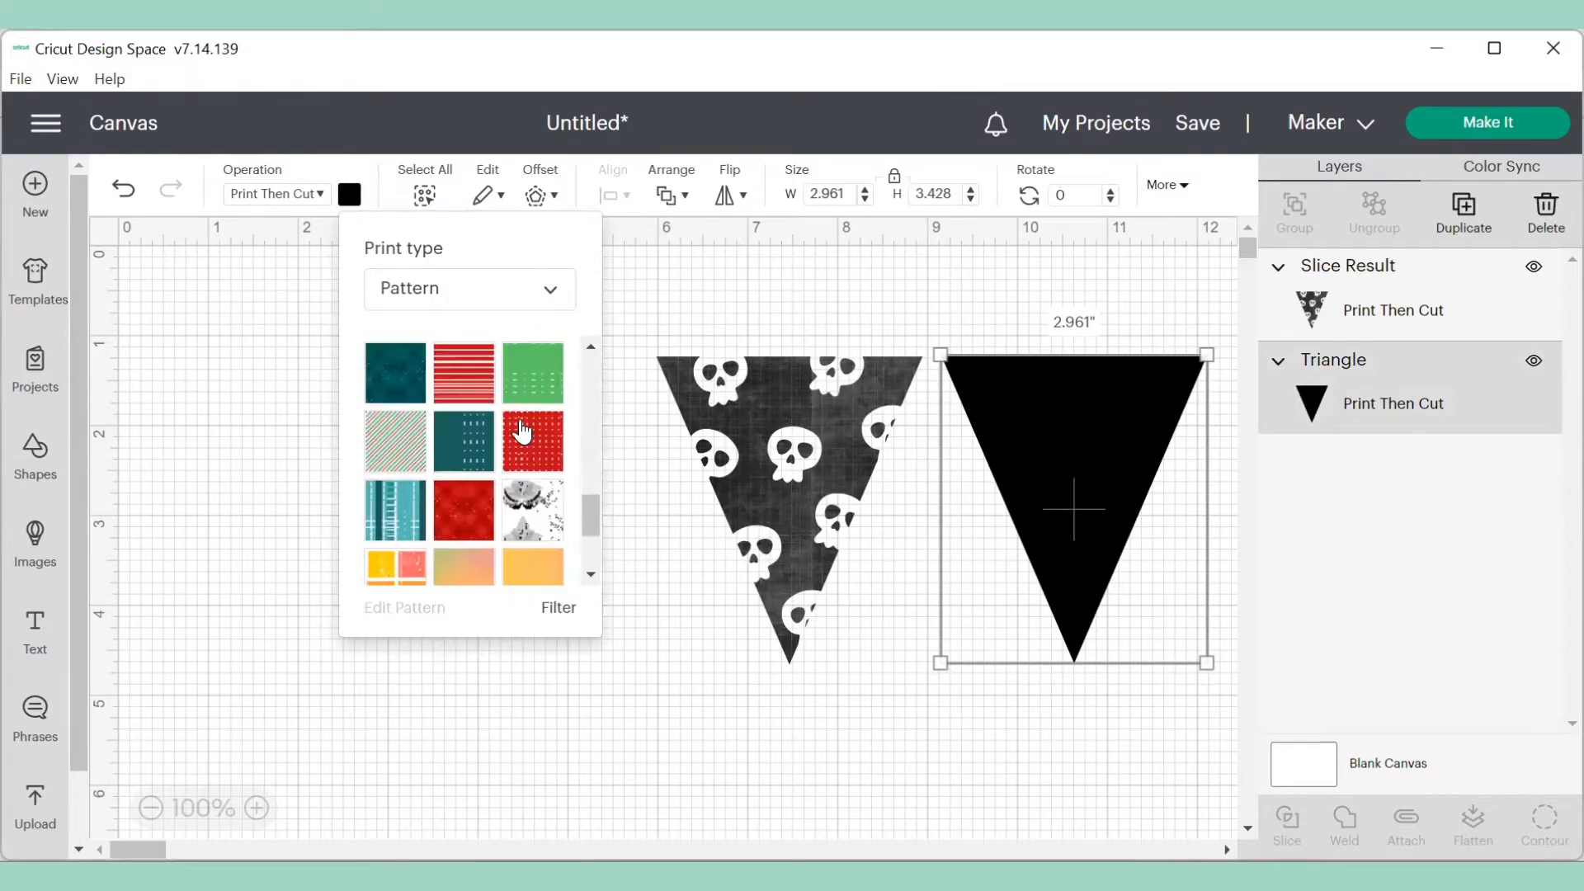
pyautogui.scroll(-3, 486, 470)
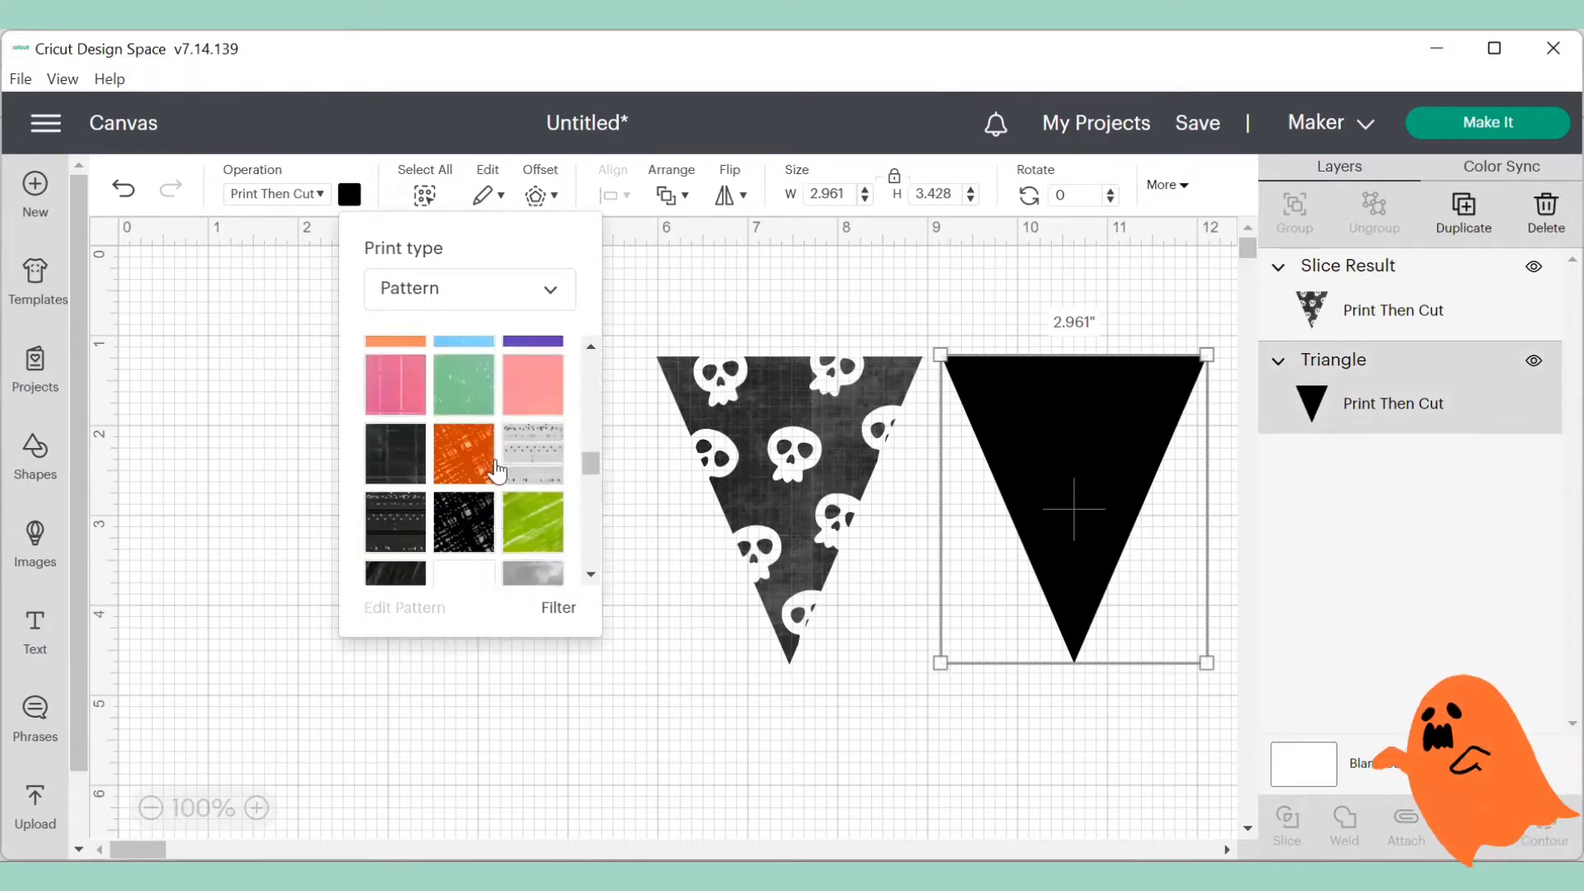
pyautogui.click(530, 557)
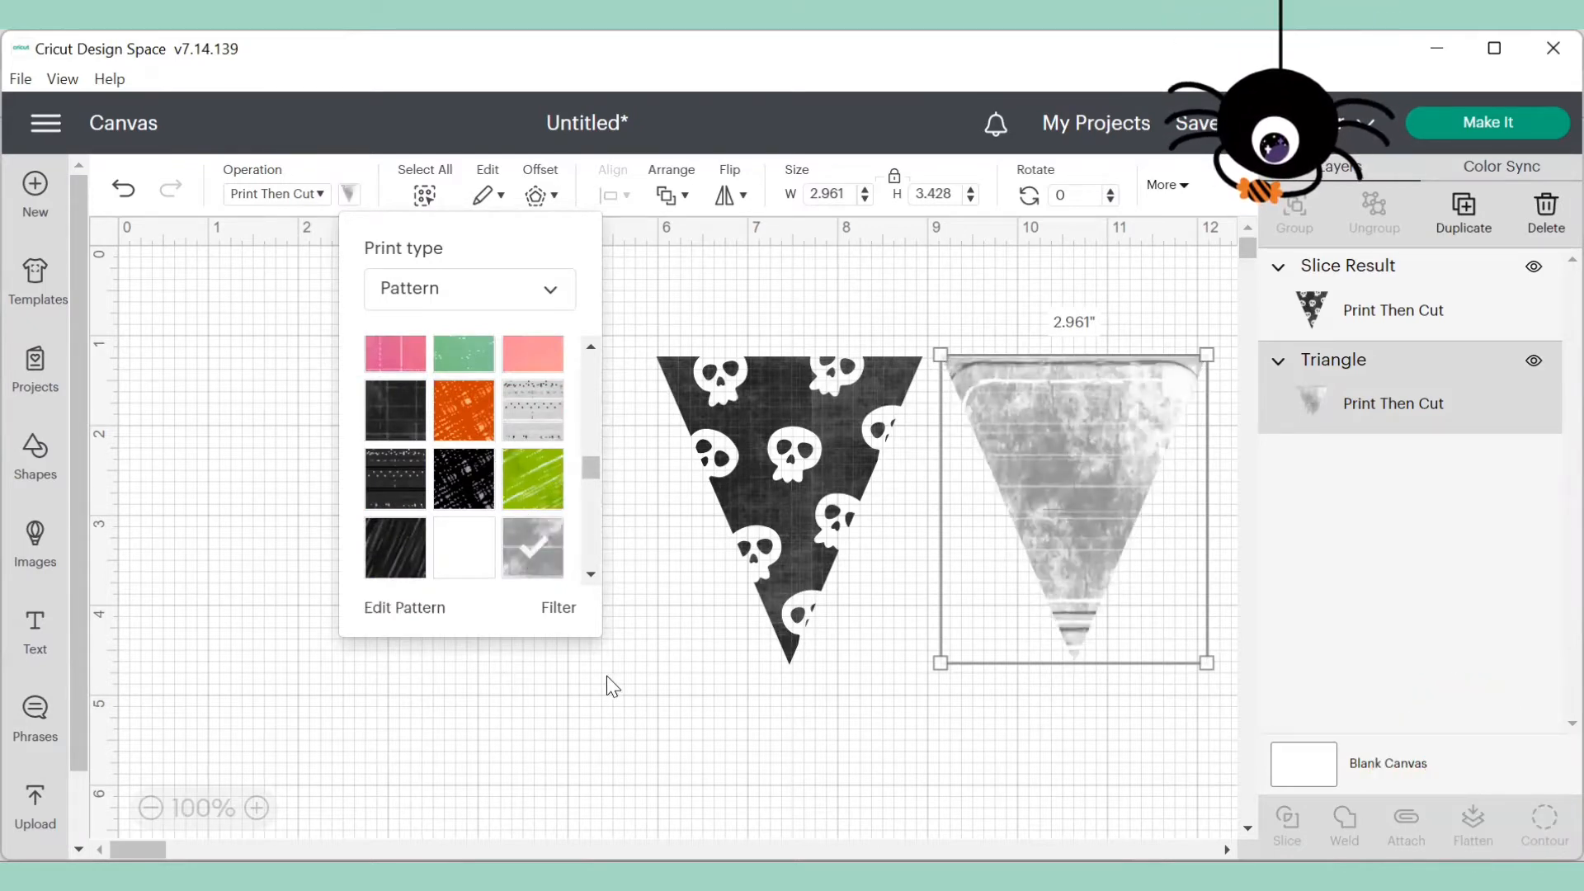
pyautogui.click(647, 679)
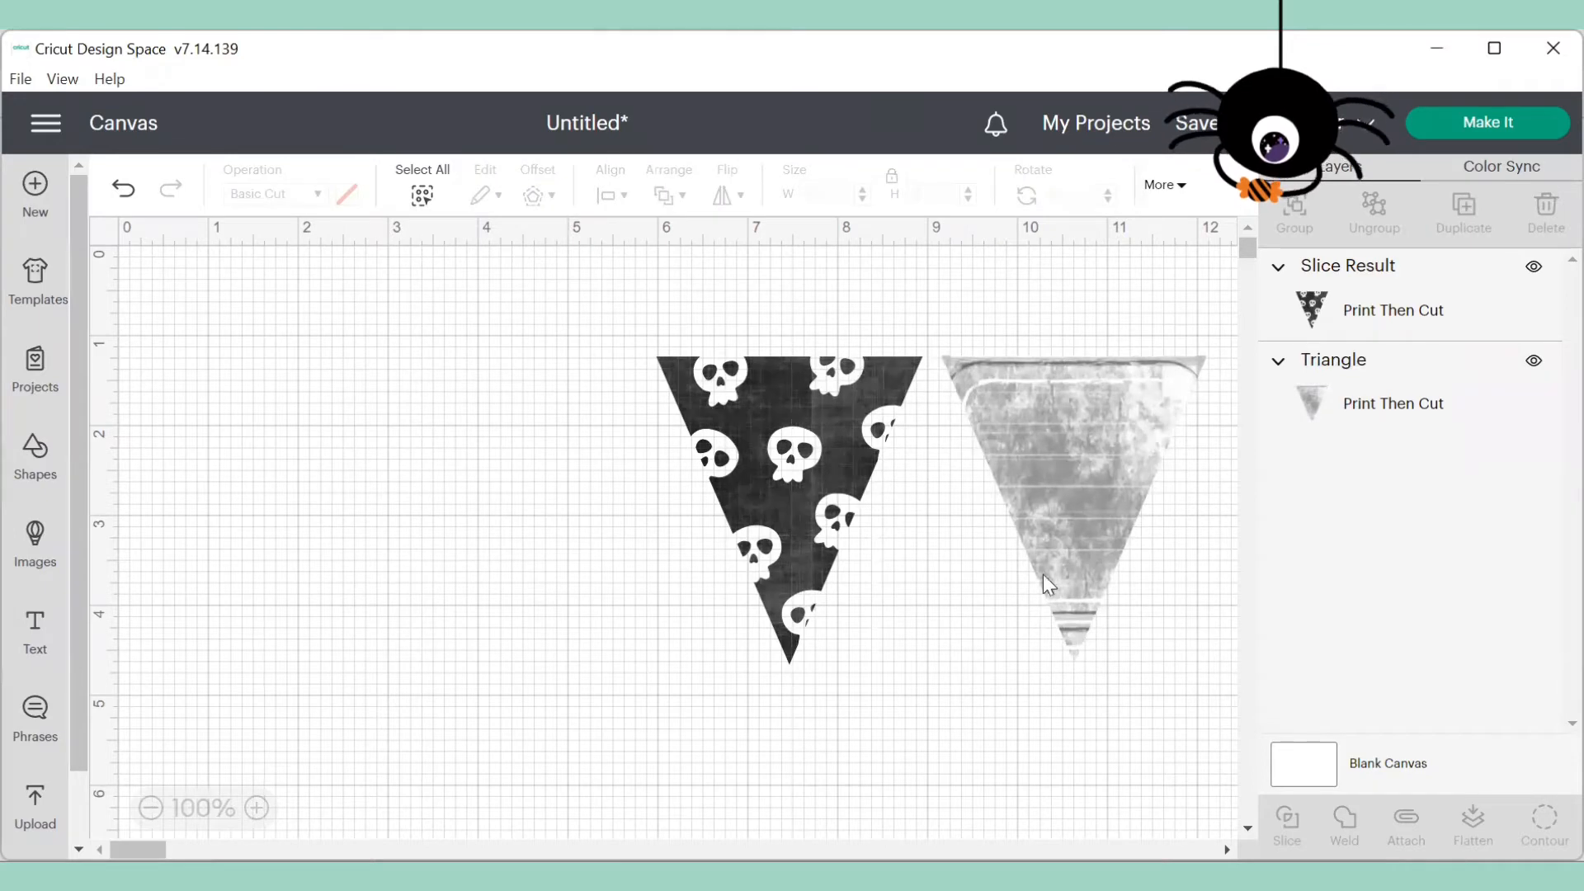
# - Move the grey patterned triangle behind the skull triangle and align both with Center
pyautogui.moveTo(1057, 536); pyautogui.dragTo(783, 538)
pyautogui.click(1003, 462)
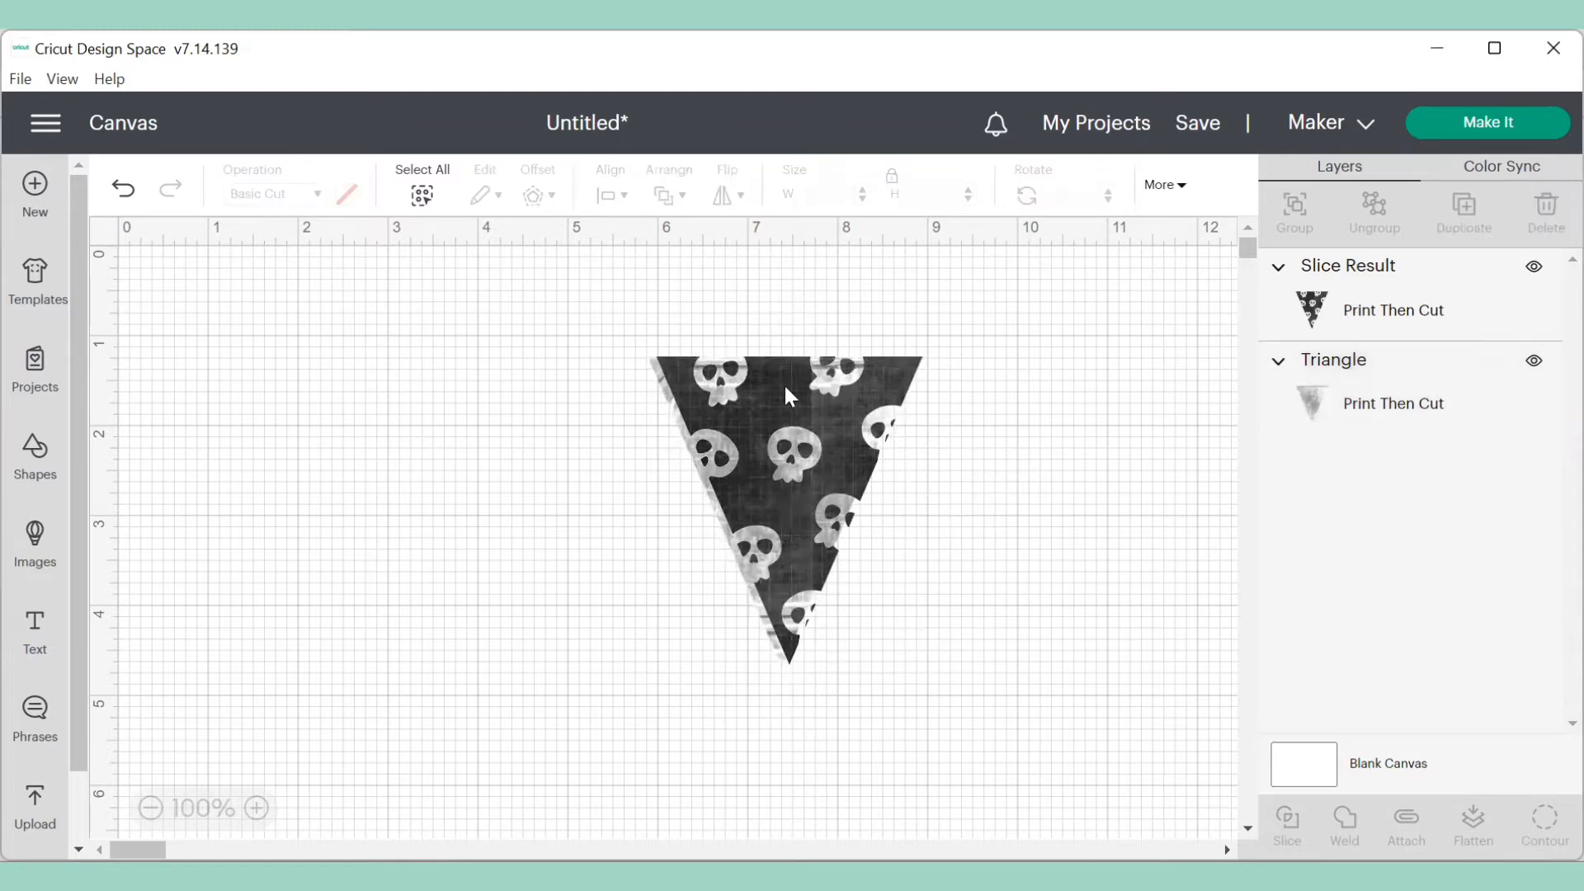
pyautogui.moveTo(628, 322); pyautogui.dragTo(949, 740)
pyautogui.click(610, 196)
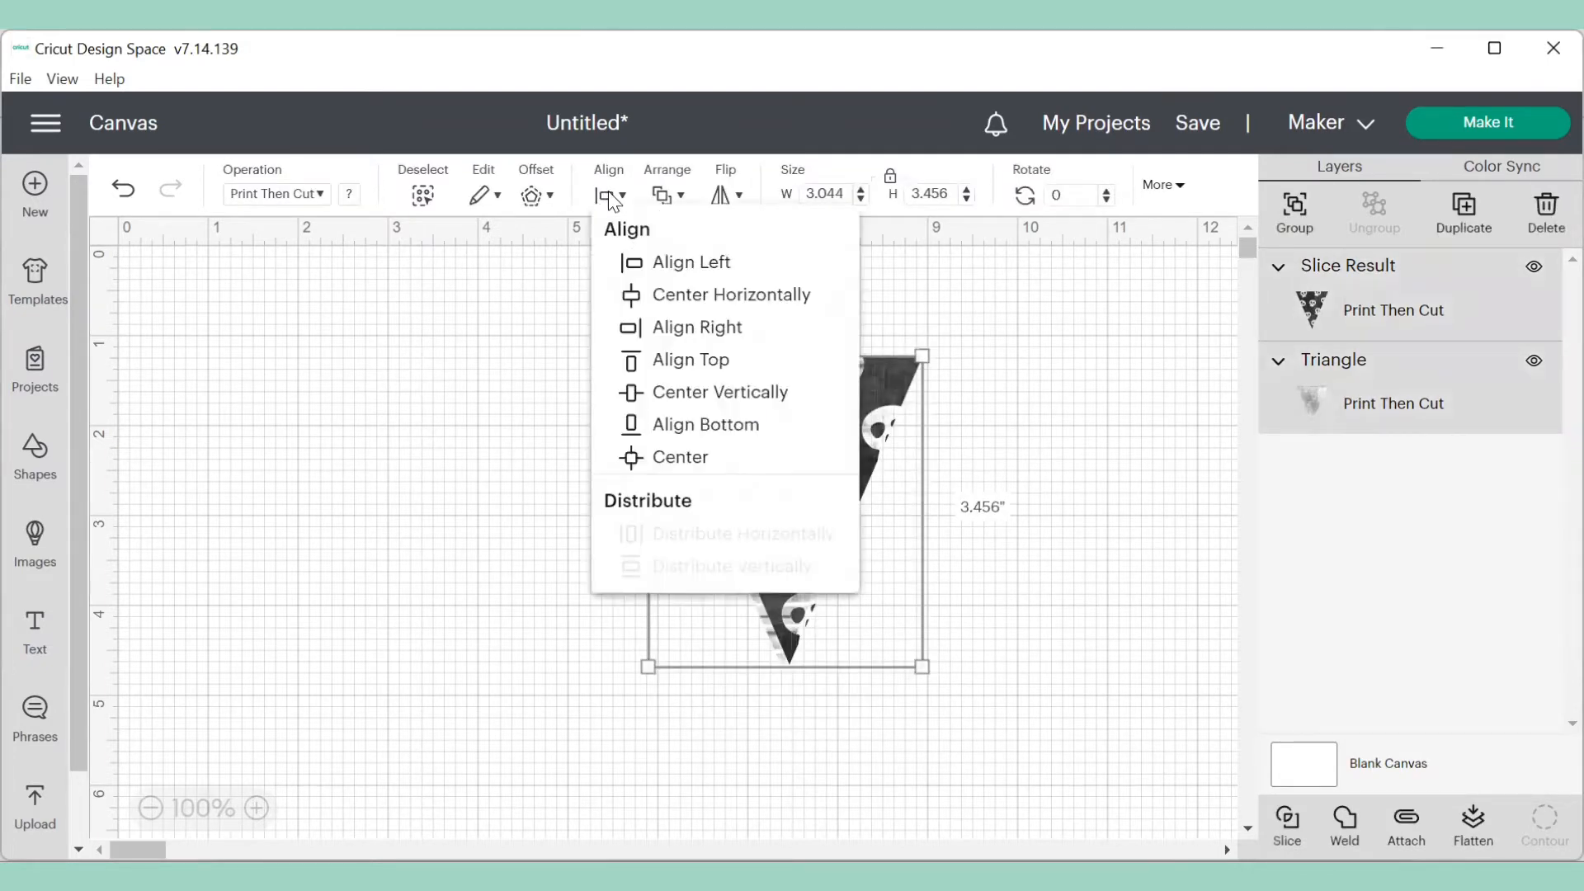
pyautogui.click(686, 456)
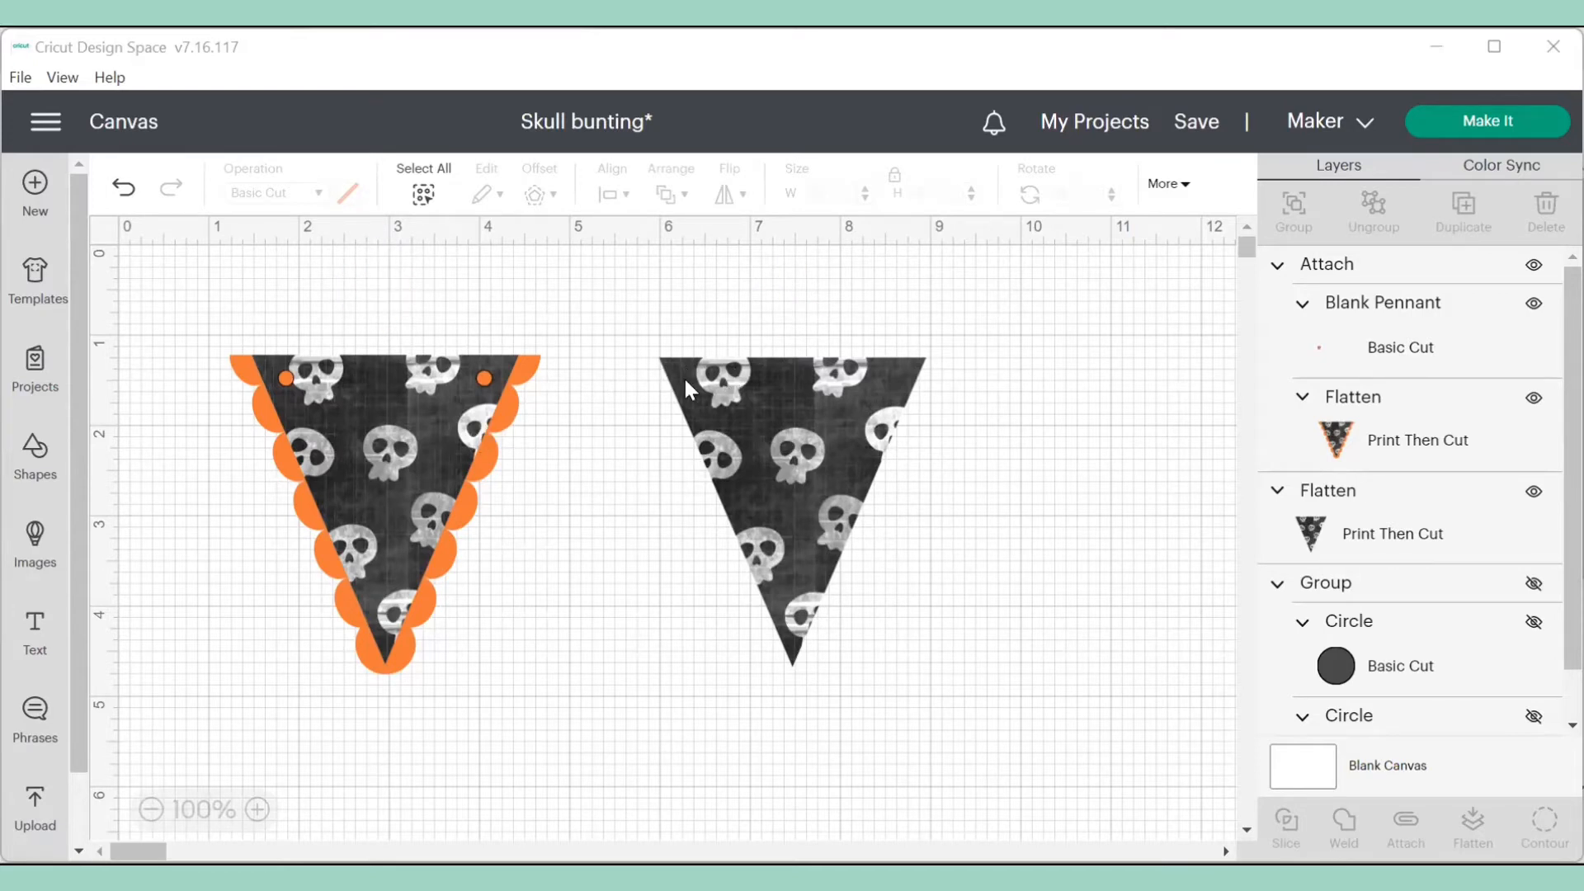
# - Search the image library for "scalloped triangle bunting"
pyautogui.click(36, 546)
pyautogui.click(785, 294)
pyautogui.write('sca')
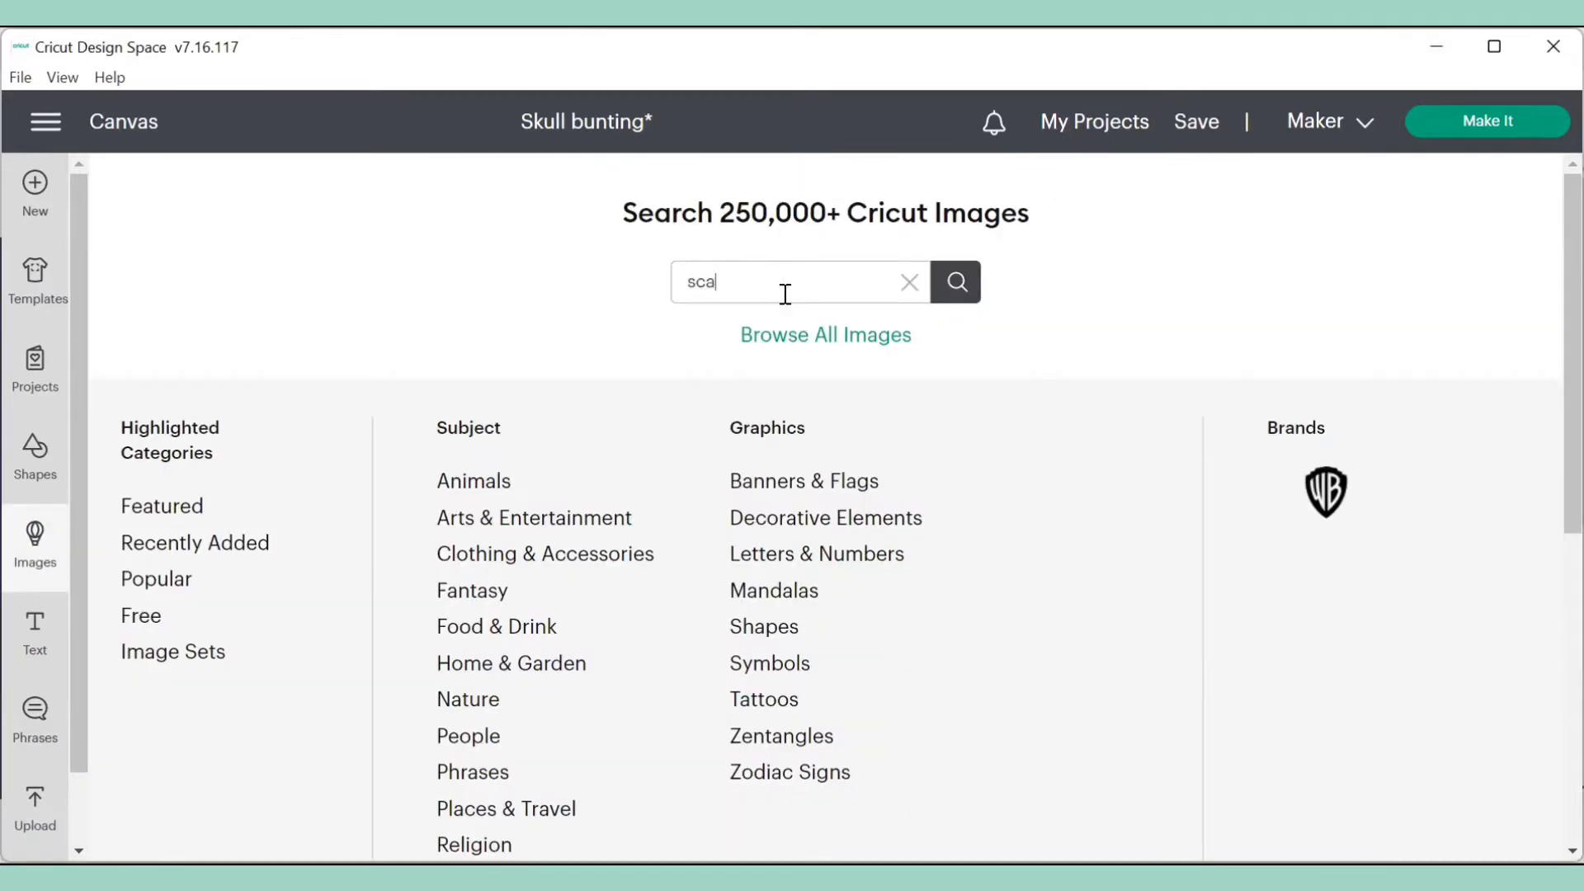
pyautogui.write('lloped triangle bunting')
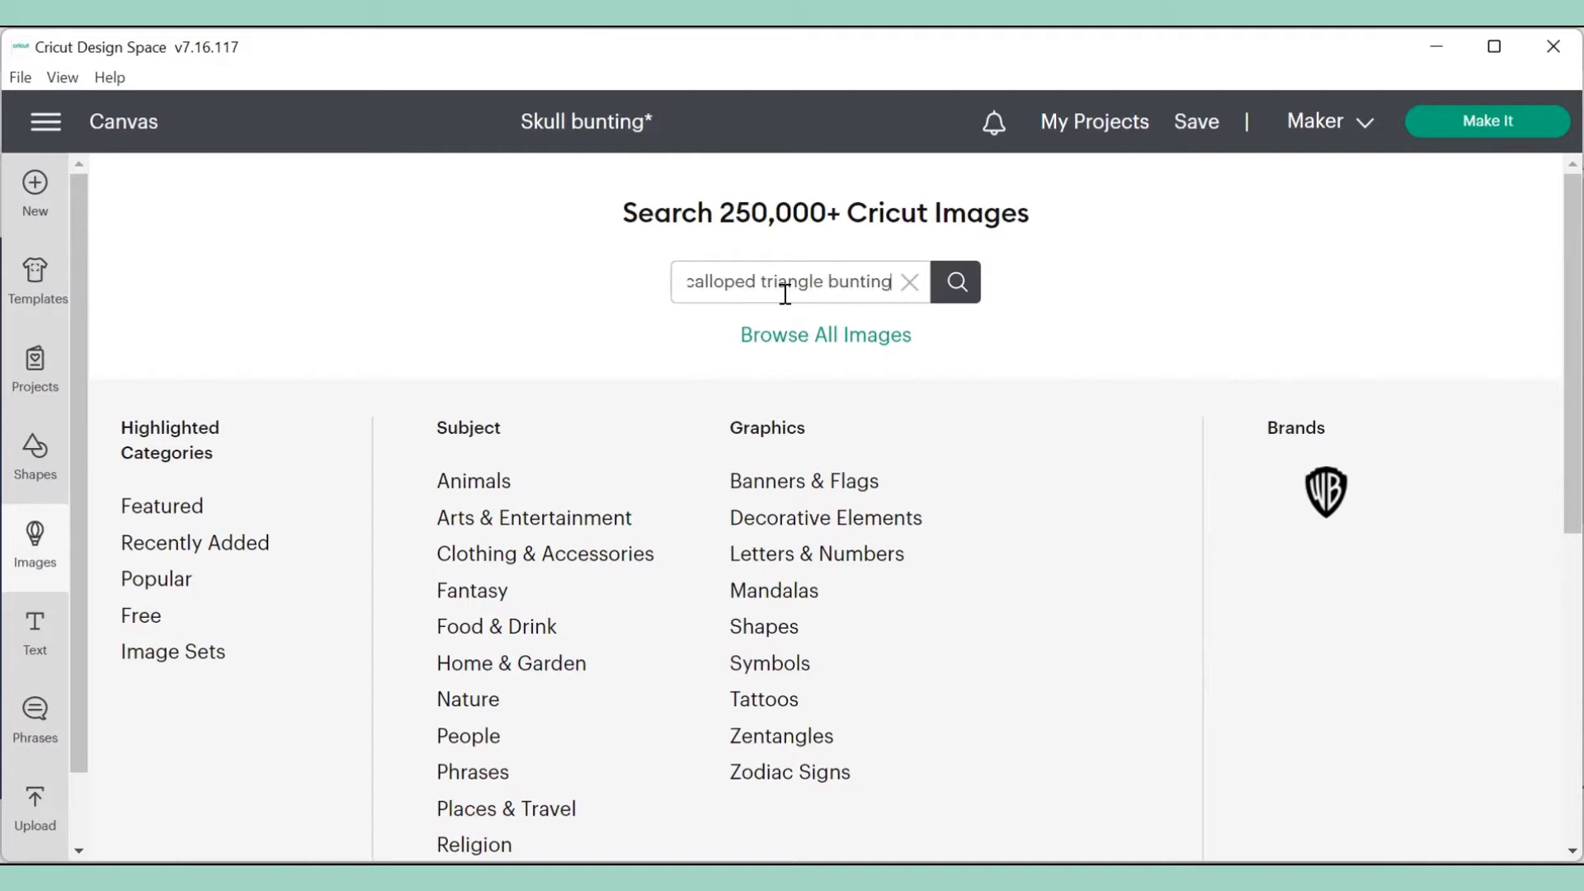
pyautogui.click(956, 288)
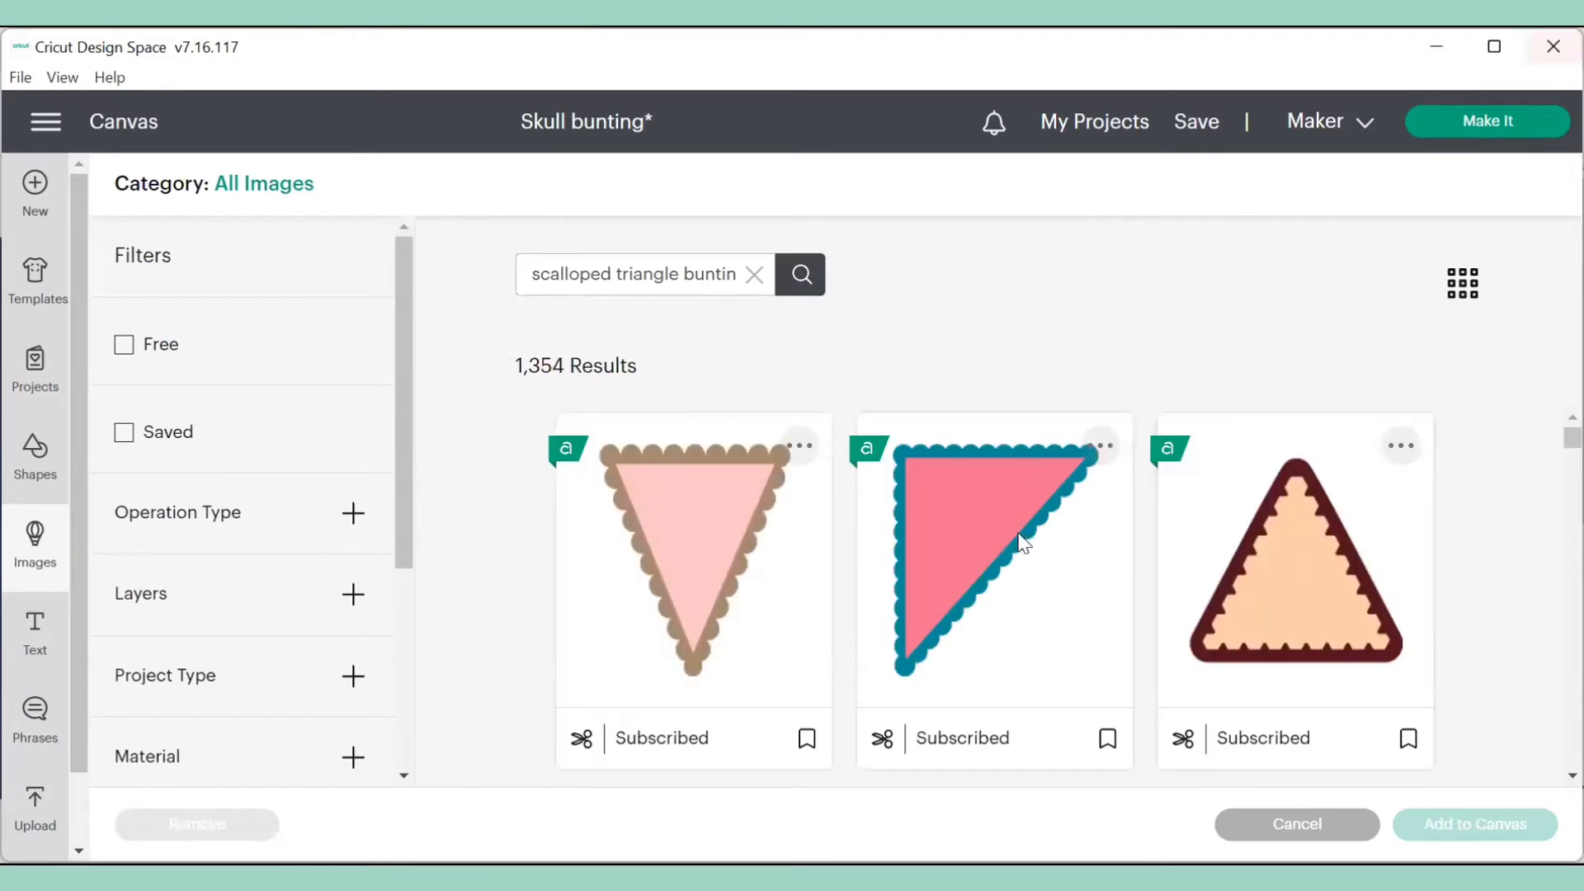
# - Add the teal pennant with coral scalloped edges and two hanging holes to the canvas
pyautogui.scroll(-6, 1227, 529)
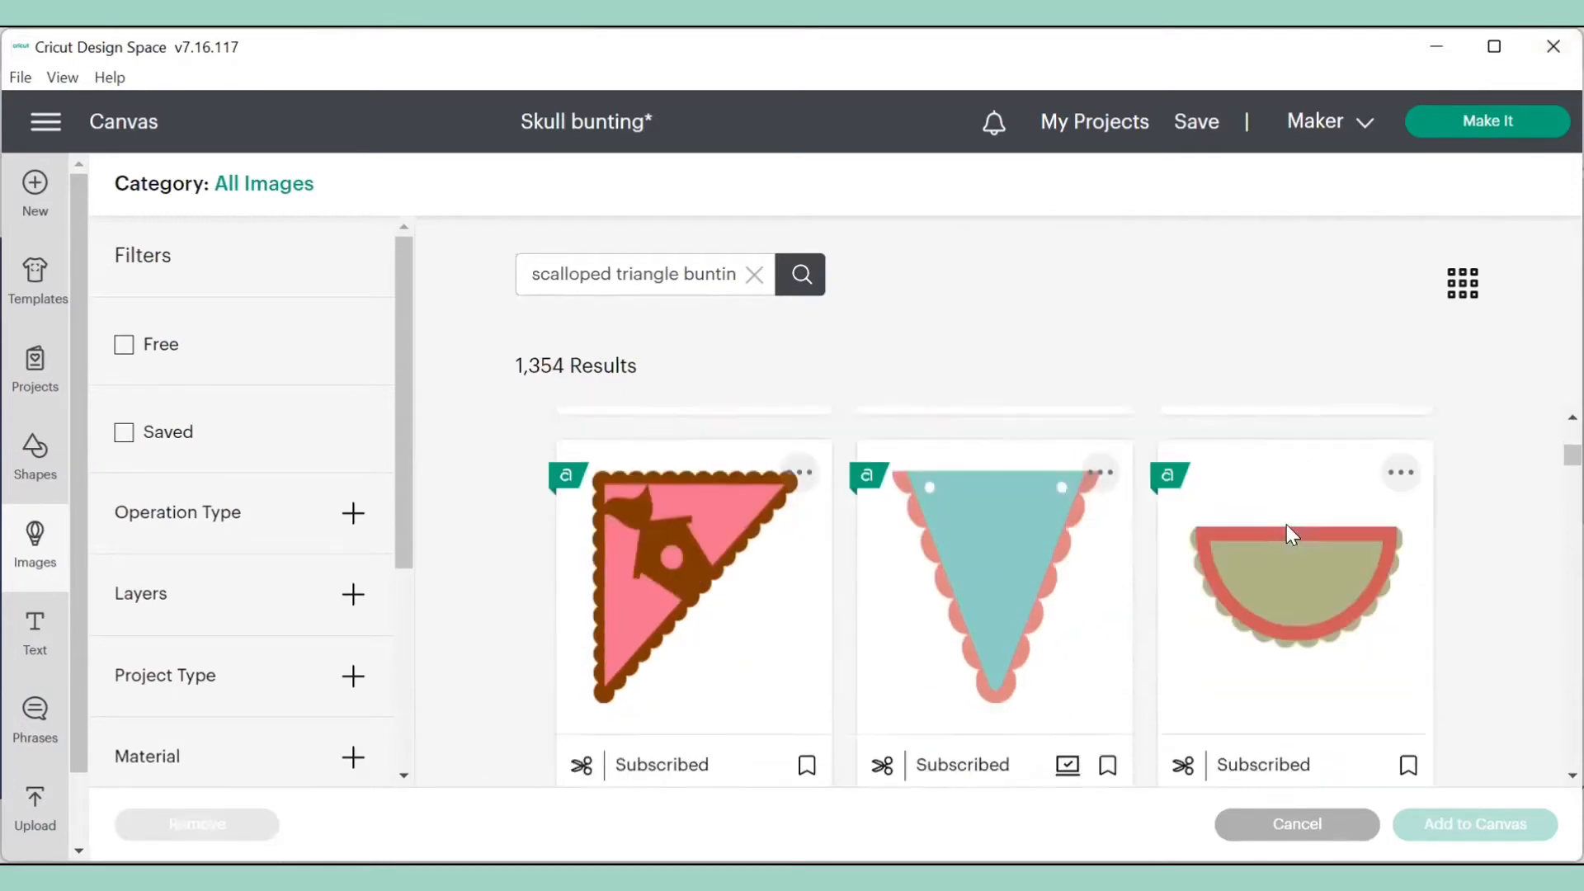
pyautogui.scroll(2, 1287, 526)
pyautogui.click(1017, 525)
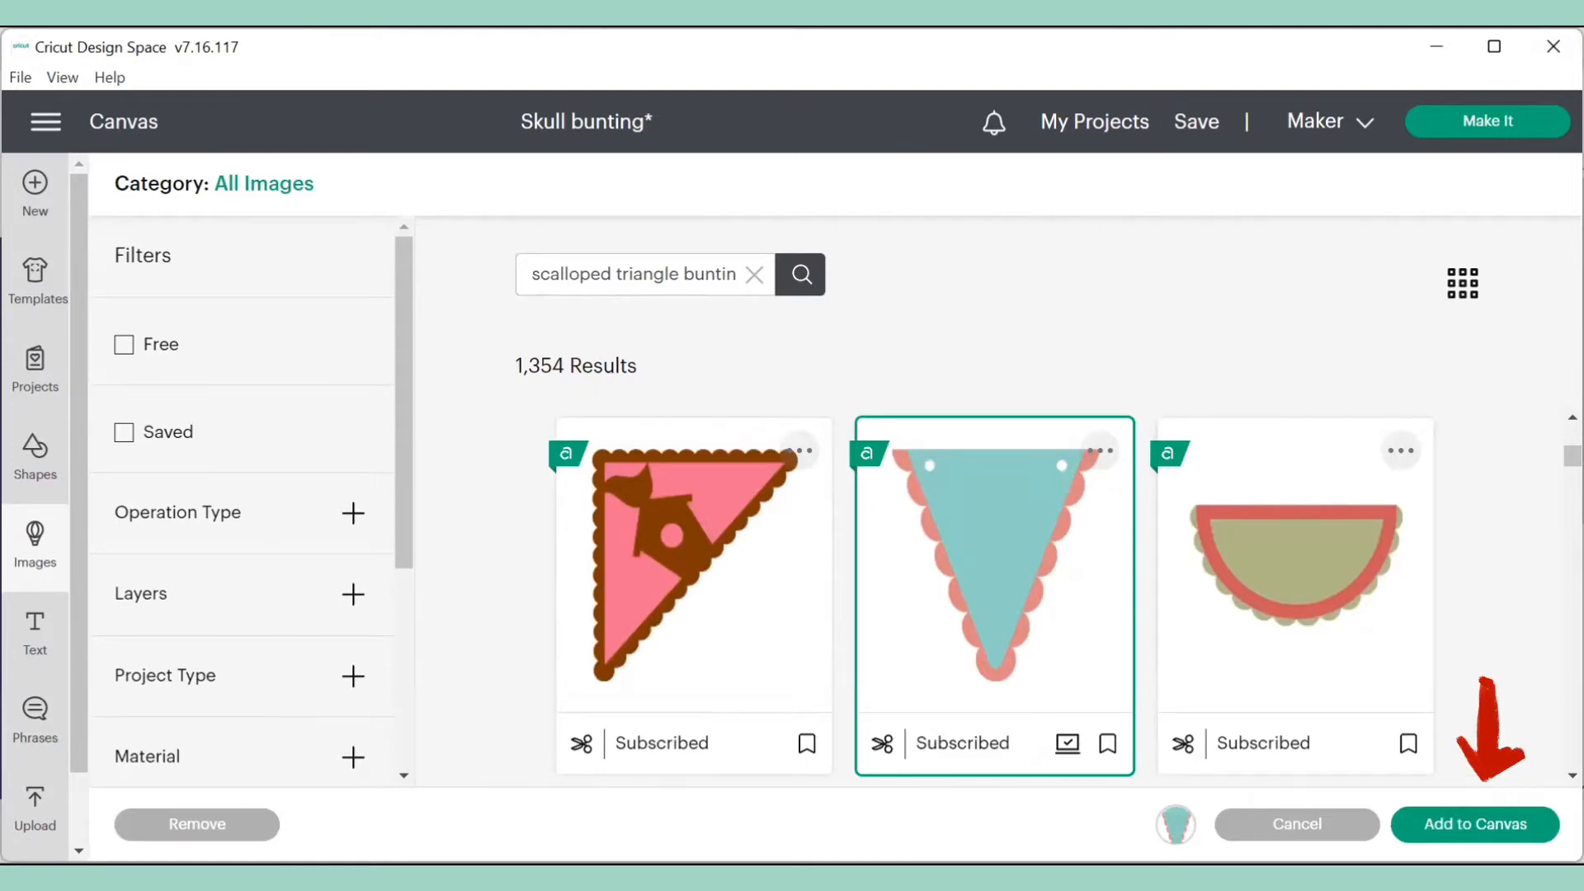
pyautogui.click(1475, 823)
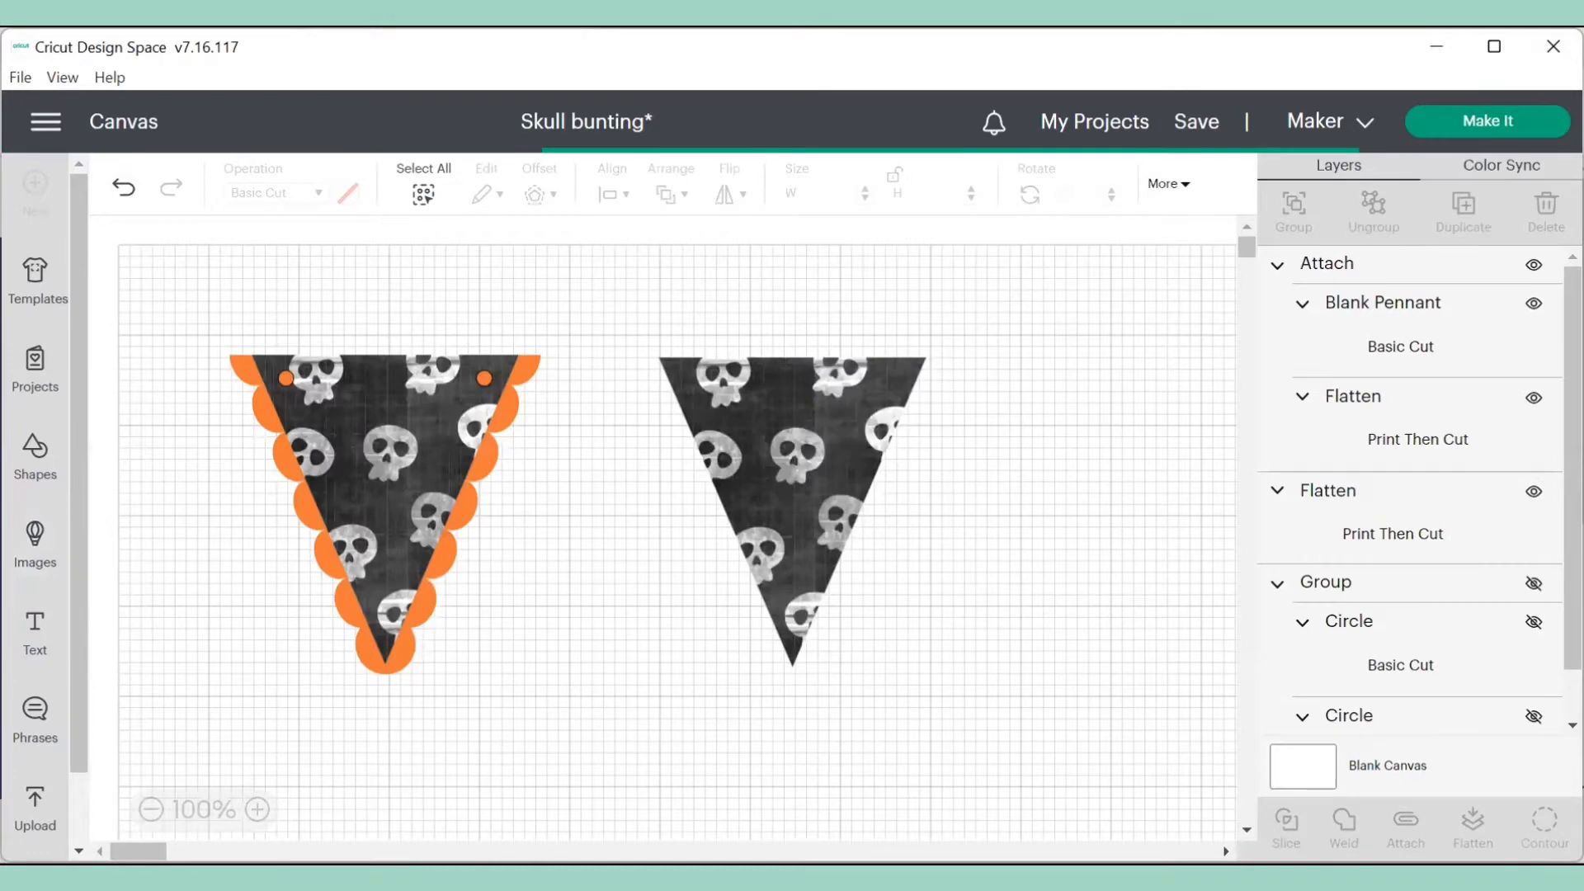
# - Shrink the pennant to about 4.07 by 4.19 inches over the right-hand skull triangle and delete its teal layer
pyautogui.moveTo(548, 671); pyautogui.dragTo(963, 657)
pyautogui.moveTo(1105, 766); pyautogui.dragTo(1035, 694)
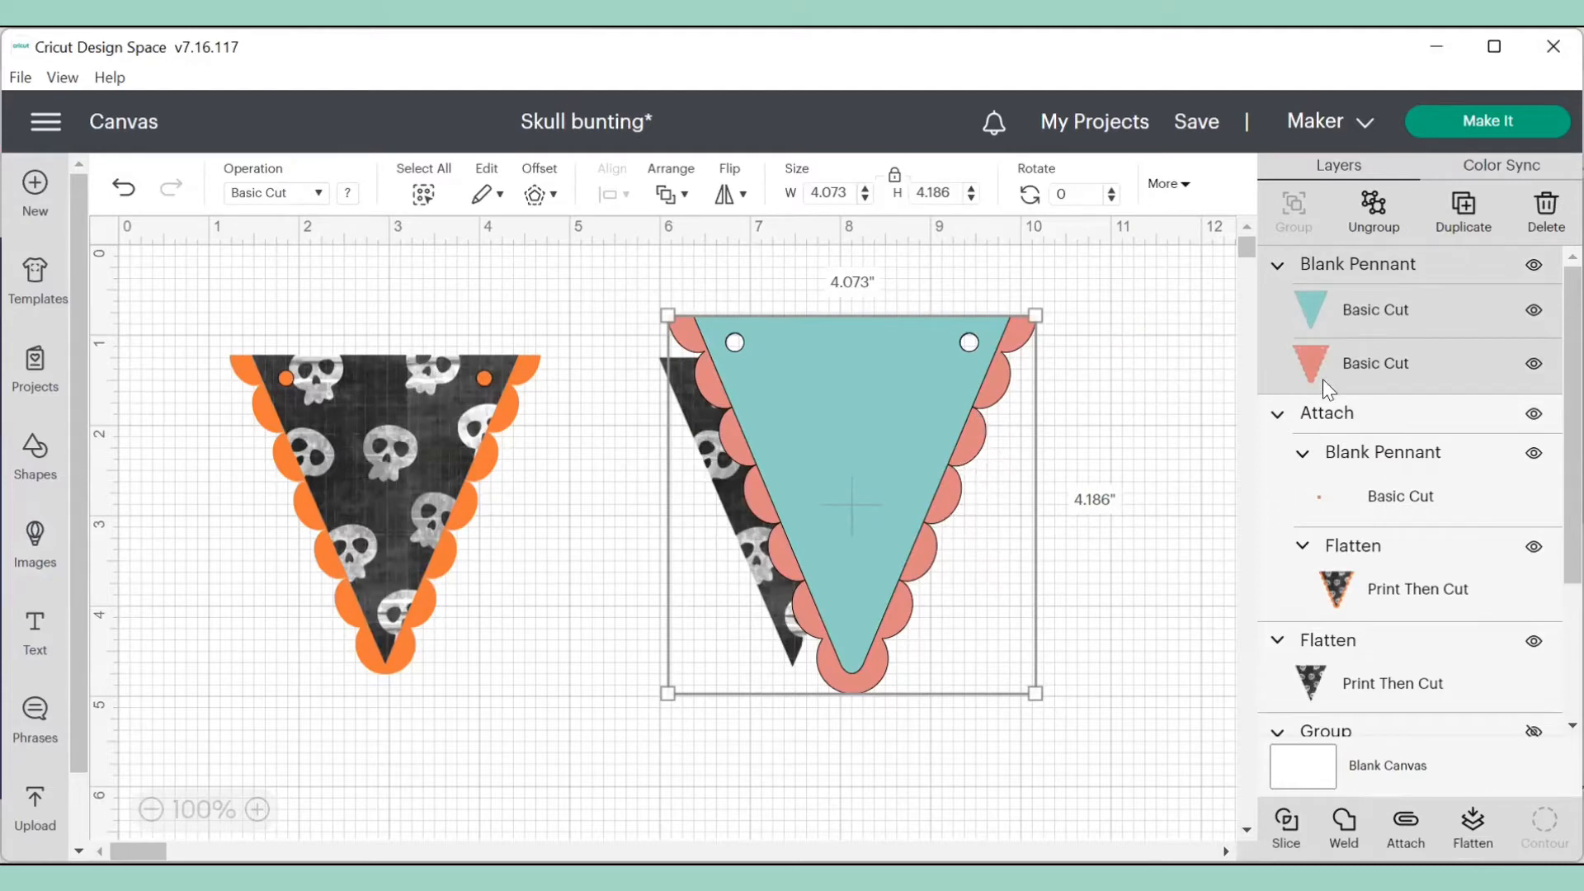
pyautogui.click(1361, 304)
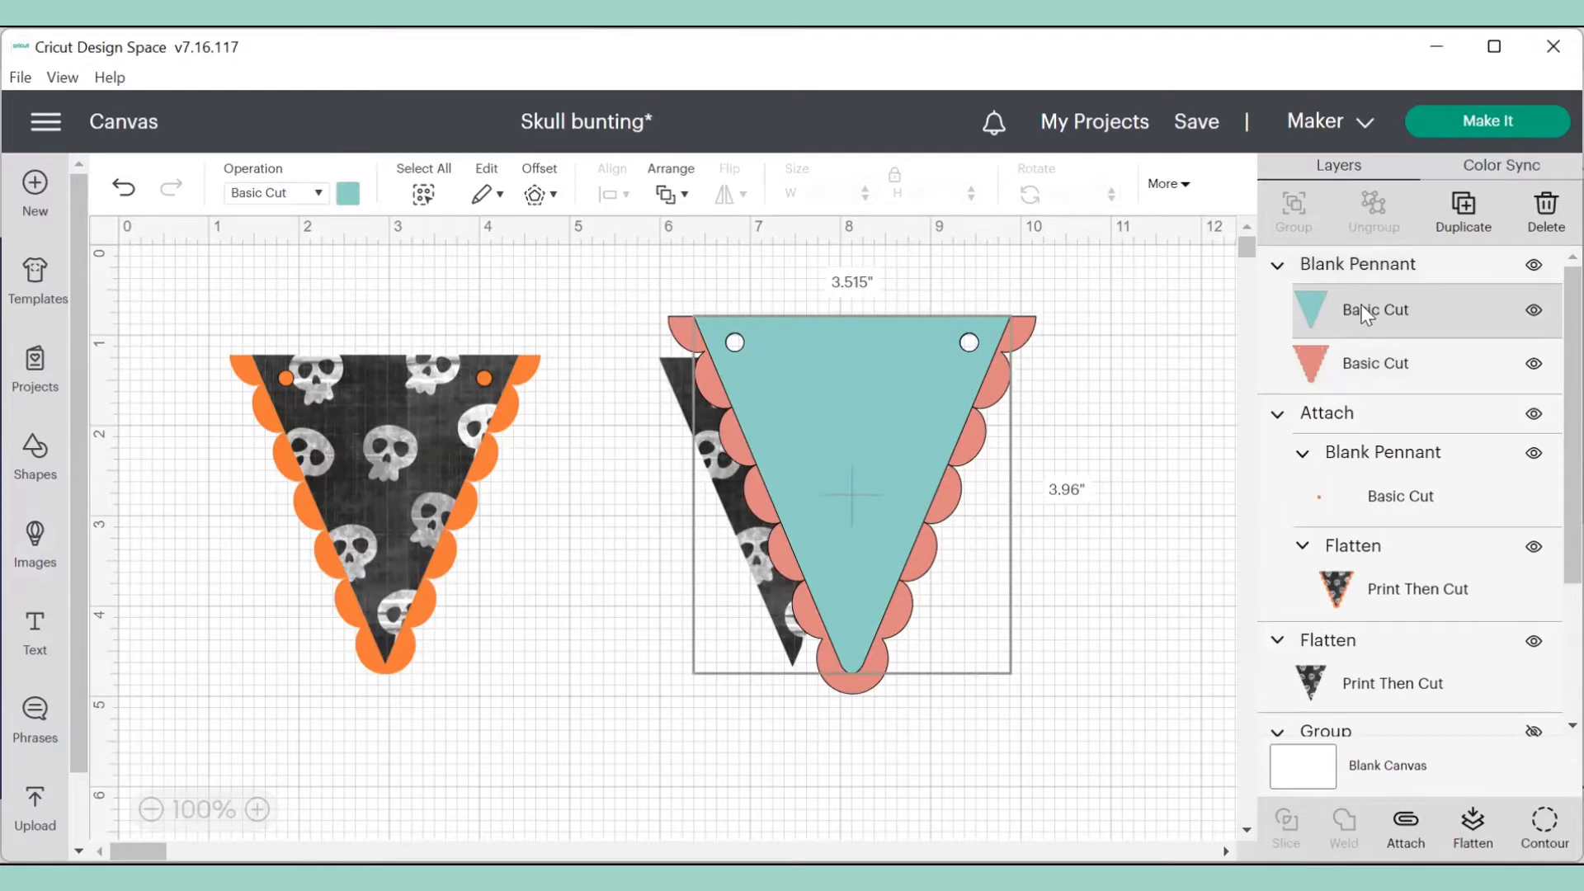
pyautogui.click(1545, 208)
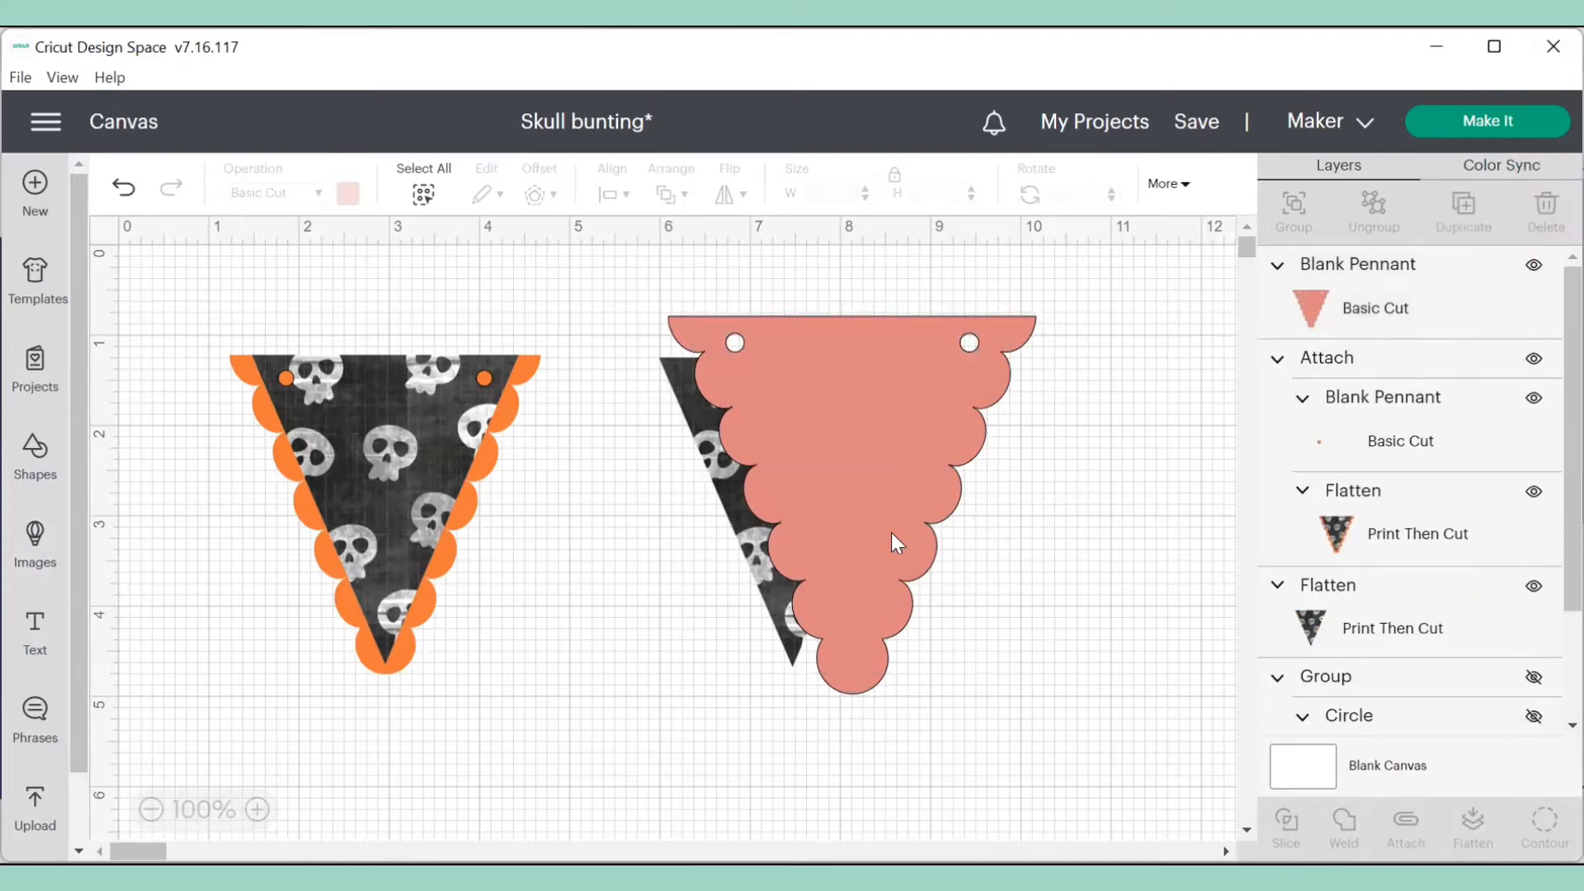
# - Shift the coral scalloped pennant slightly and recolor it with the orange used on the finished flag
pyautogui.moveTo(891, 532); pyautogui.dragTo(978, 557)
pyautogui.hotkey('ctrl', 'z')
pyautogui.moveTo(845, 419); pyautogui.dragTo(858, 439)
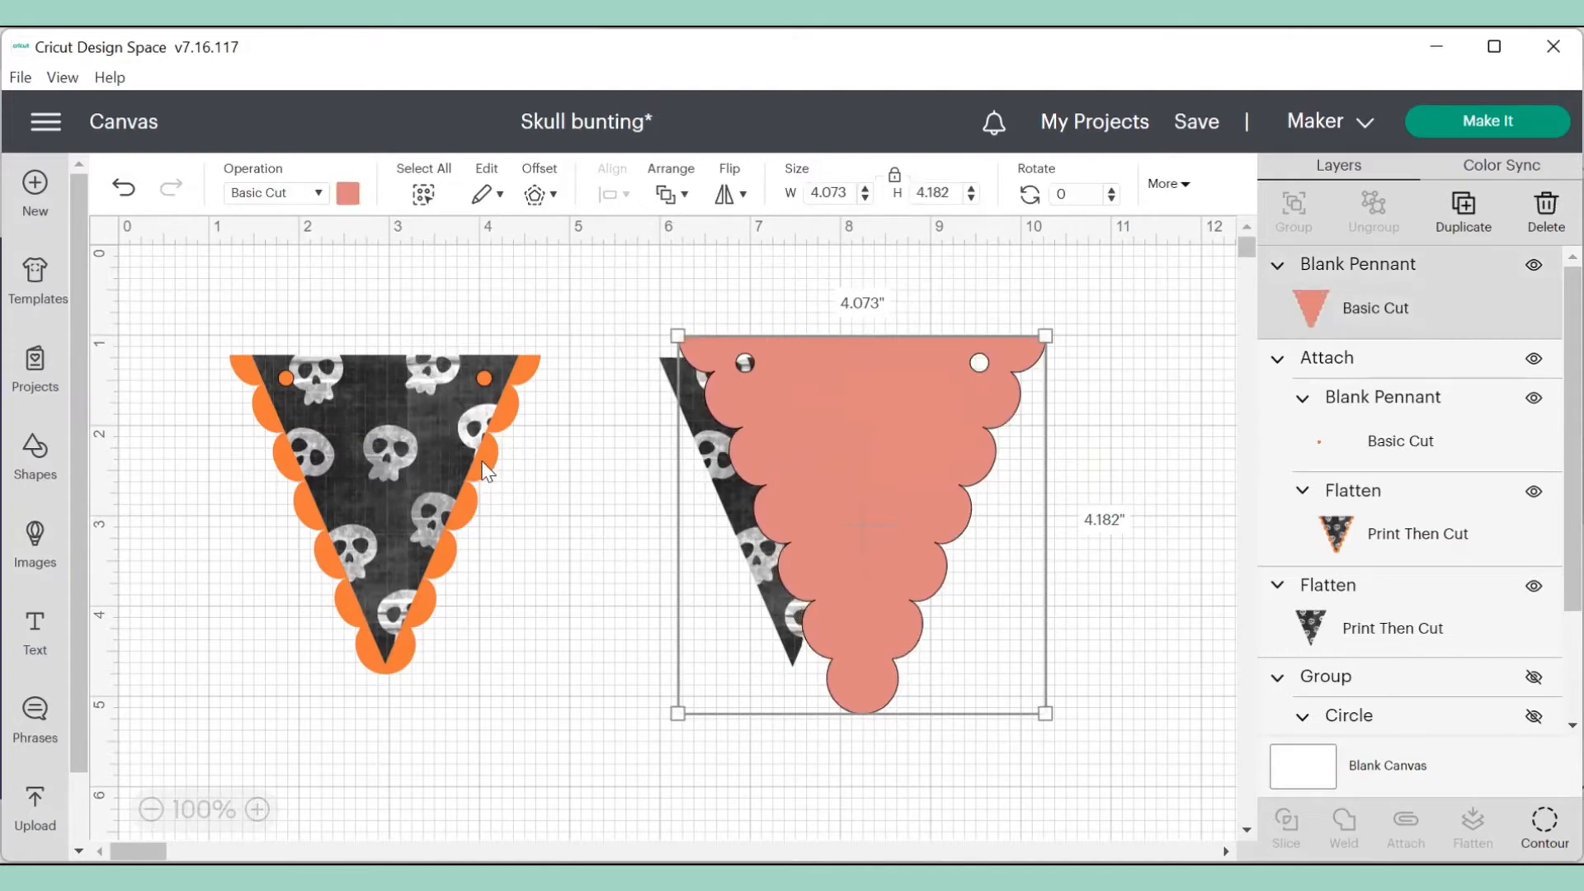
pyautogui.click(347, 196)
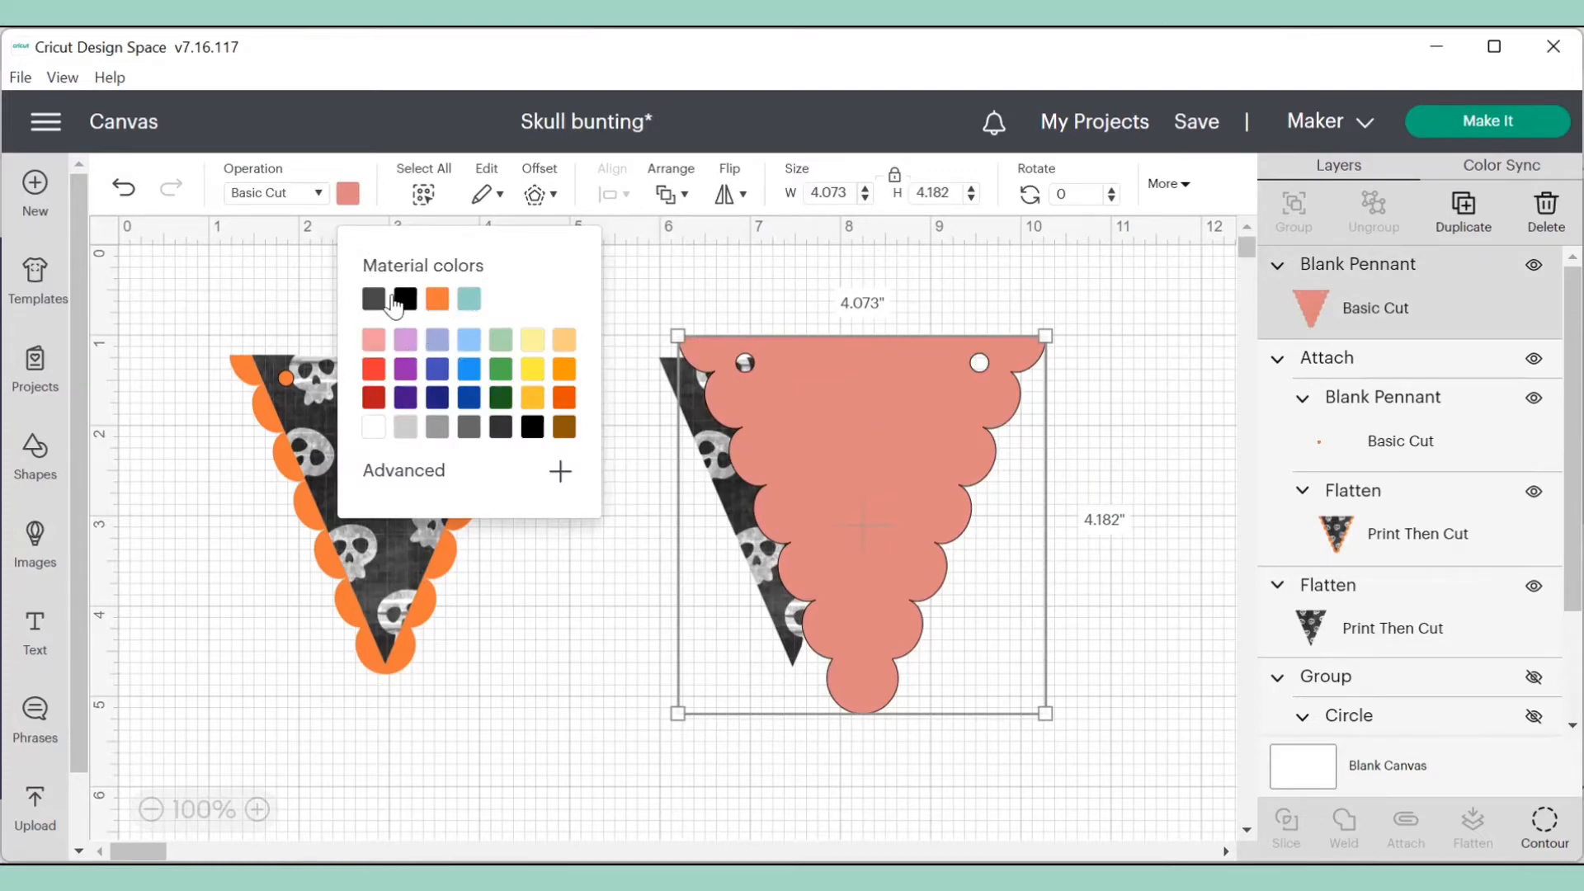
pyautogui.click(436, 299)
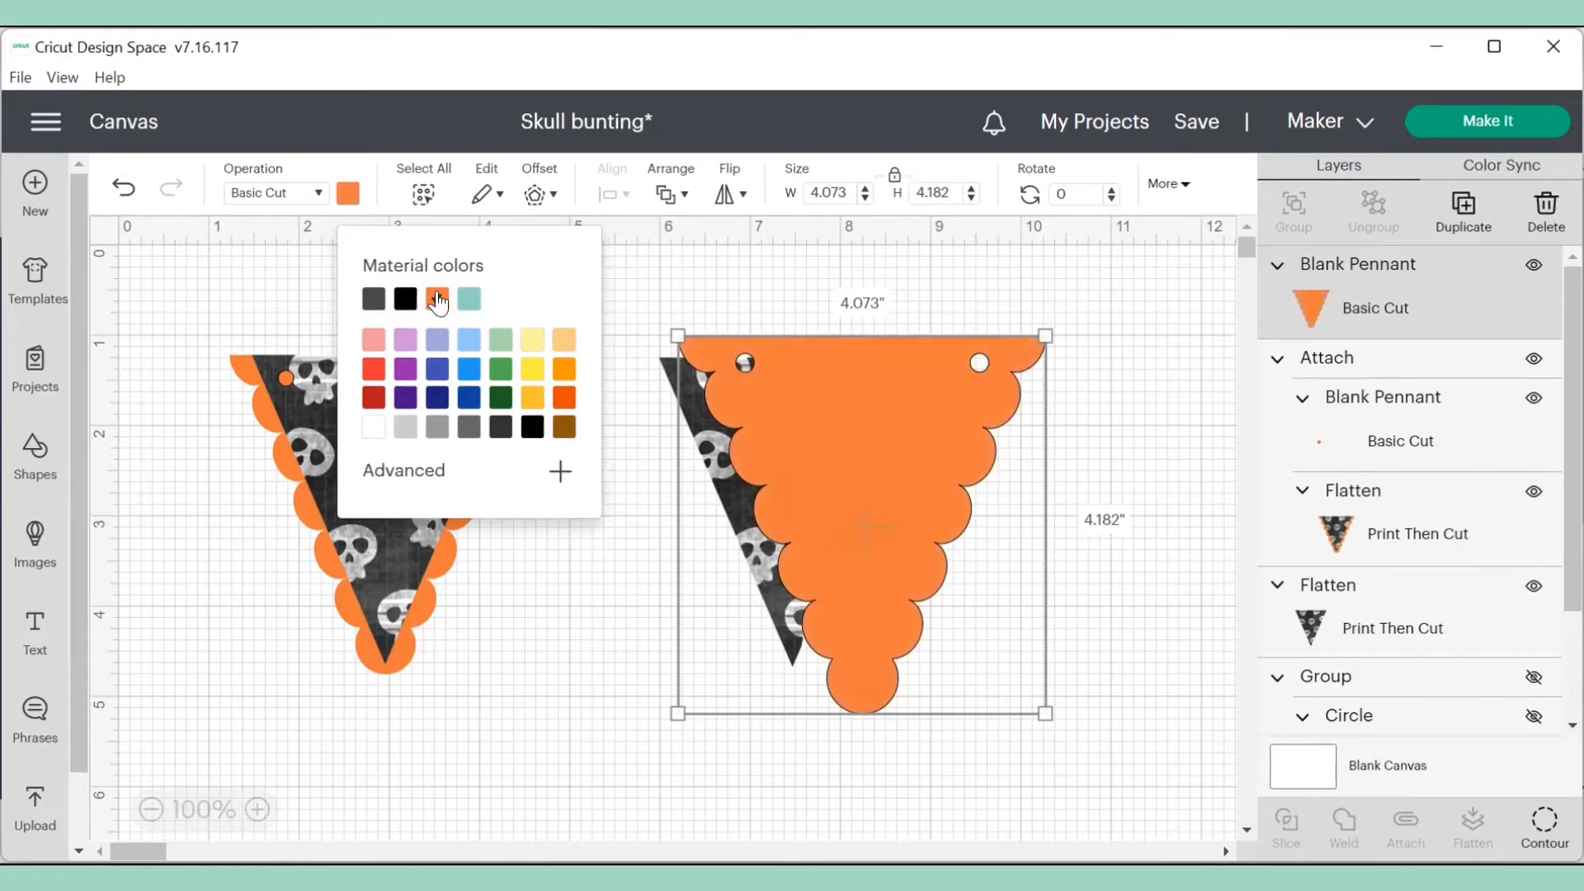
pyautogui.click(587, 579)
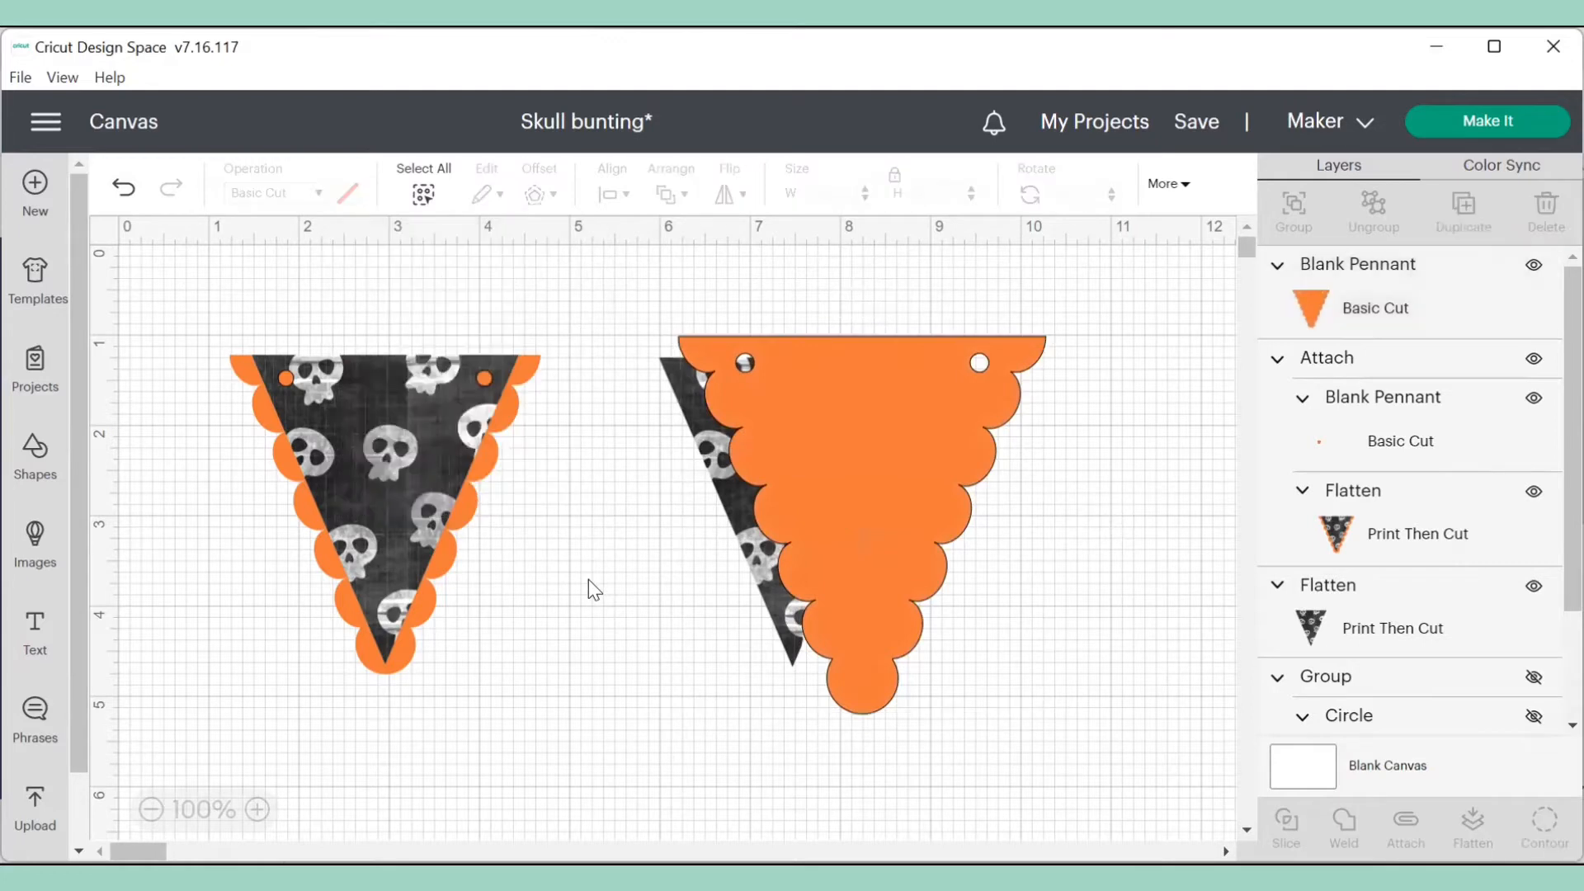
# - Shrink the orange scalloped pennant to about 3.38 by 3.47 inches and position it over the right-hand skull triangle
pyautogui.moveTo(886, 518); pyautogui.dragTo(804, 617)
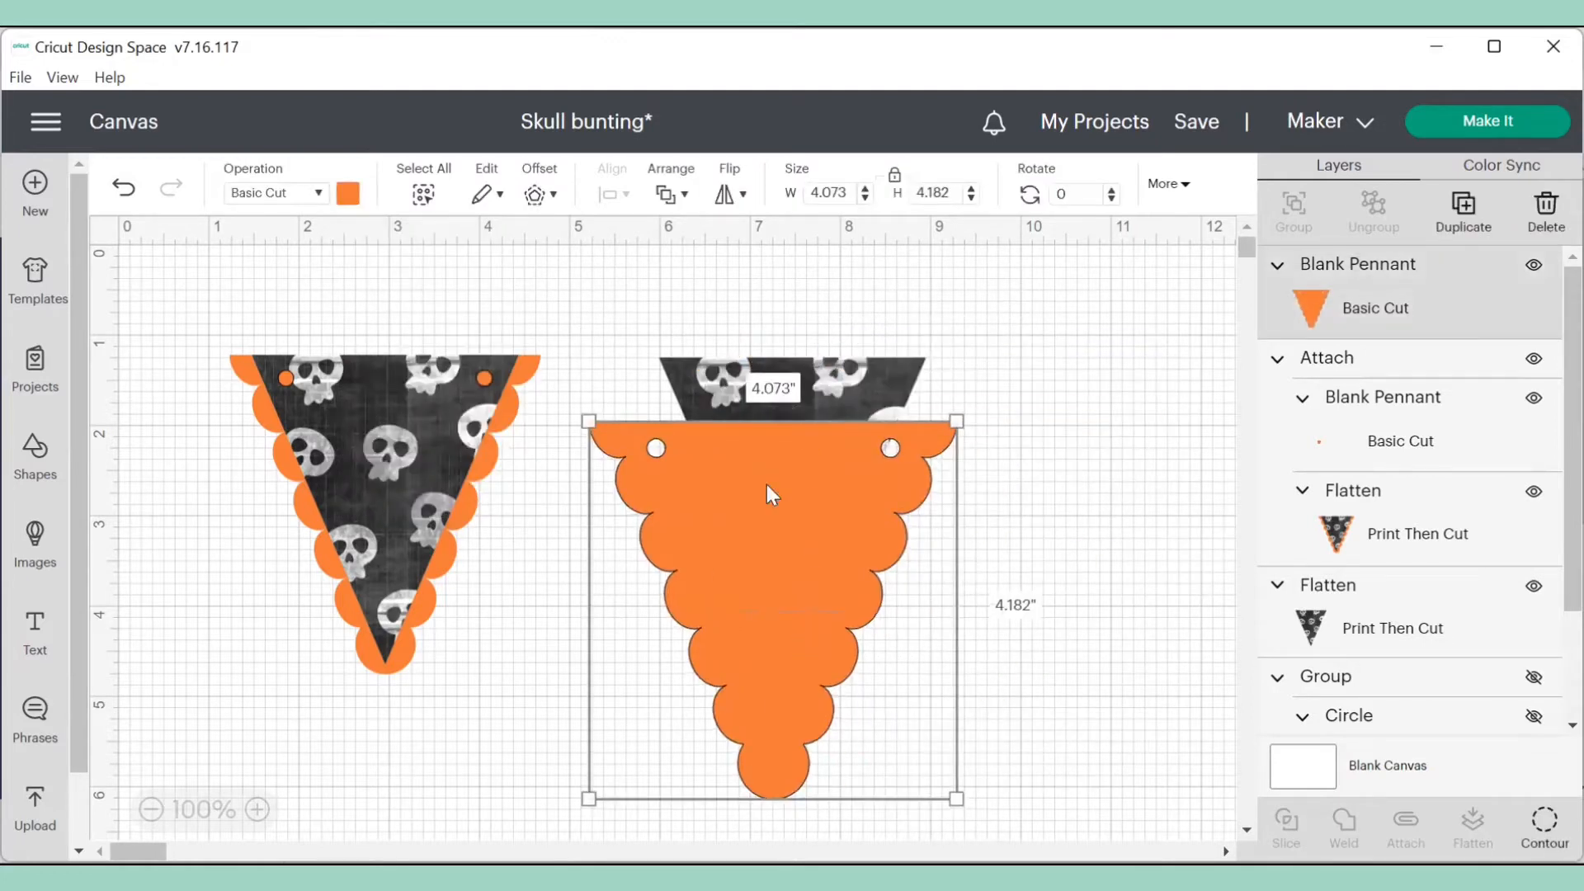
pyautogui.moveTo(944, 794); pyautogui.dragTo(880, 725)
pyautogui.click(889, 618)
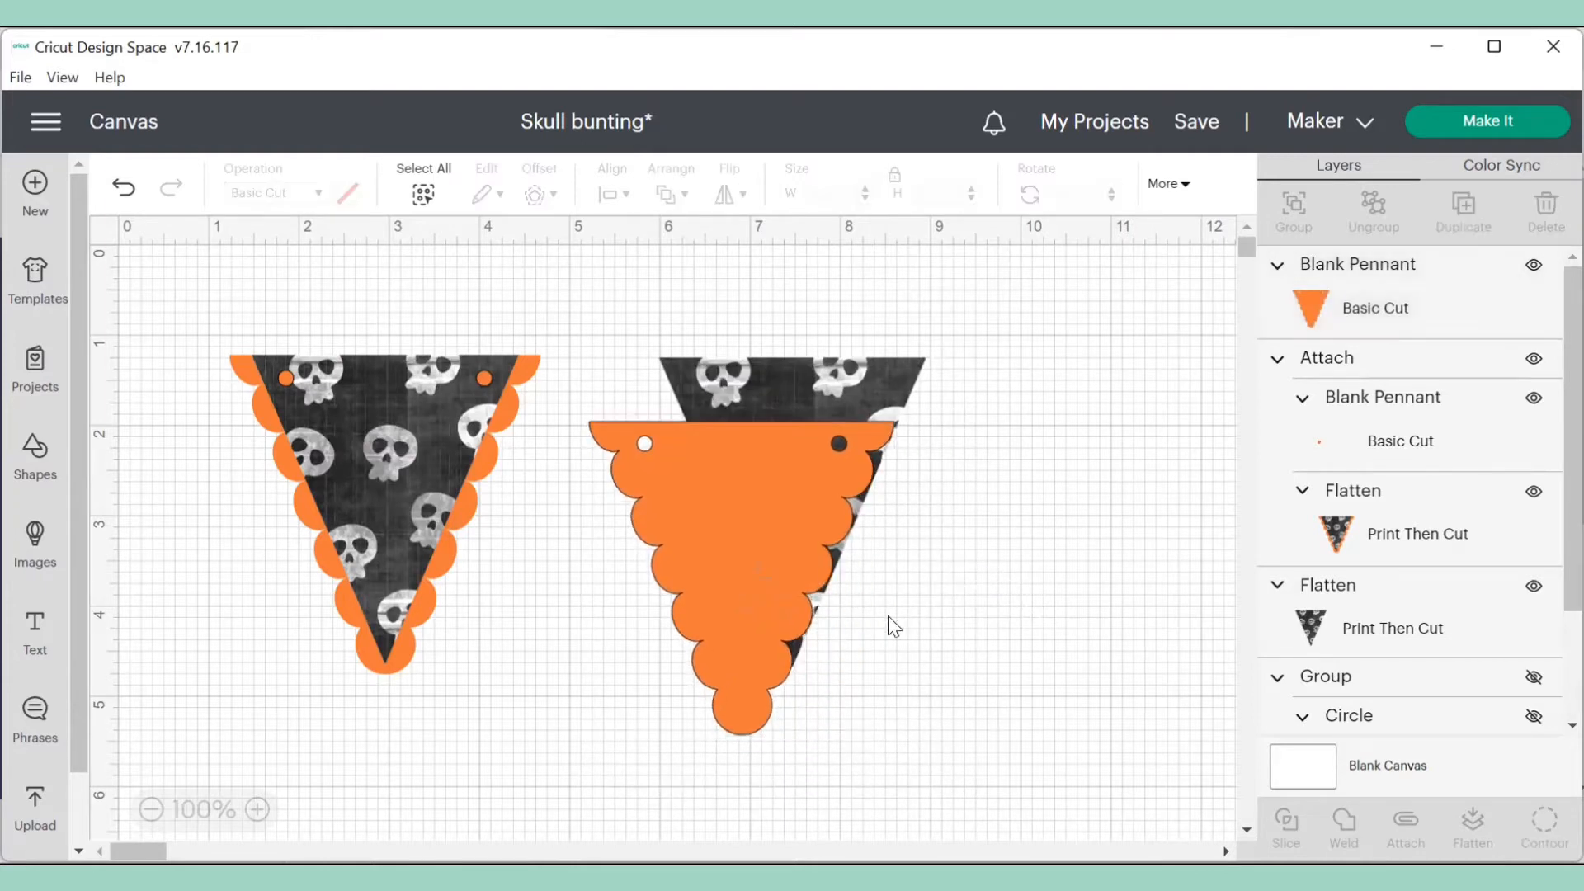
pyautogui.moveTo(771, 520); pyautogui.dragTo(805, 464)
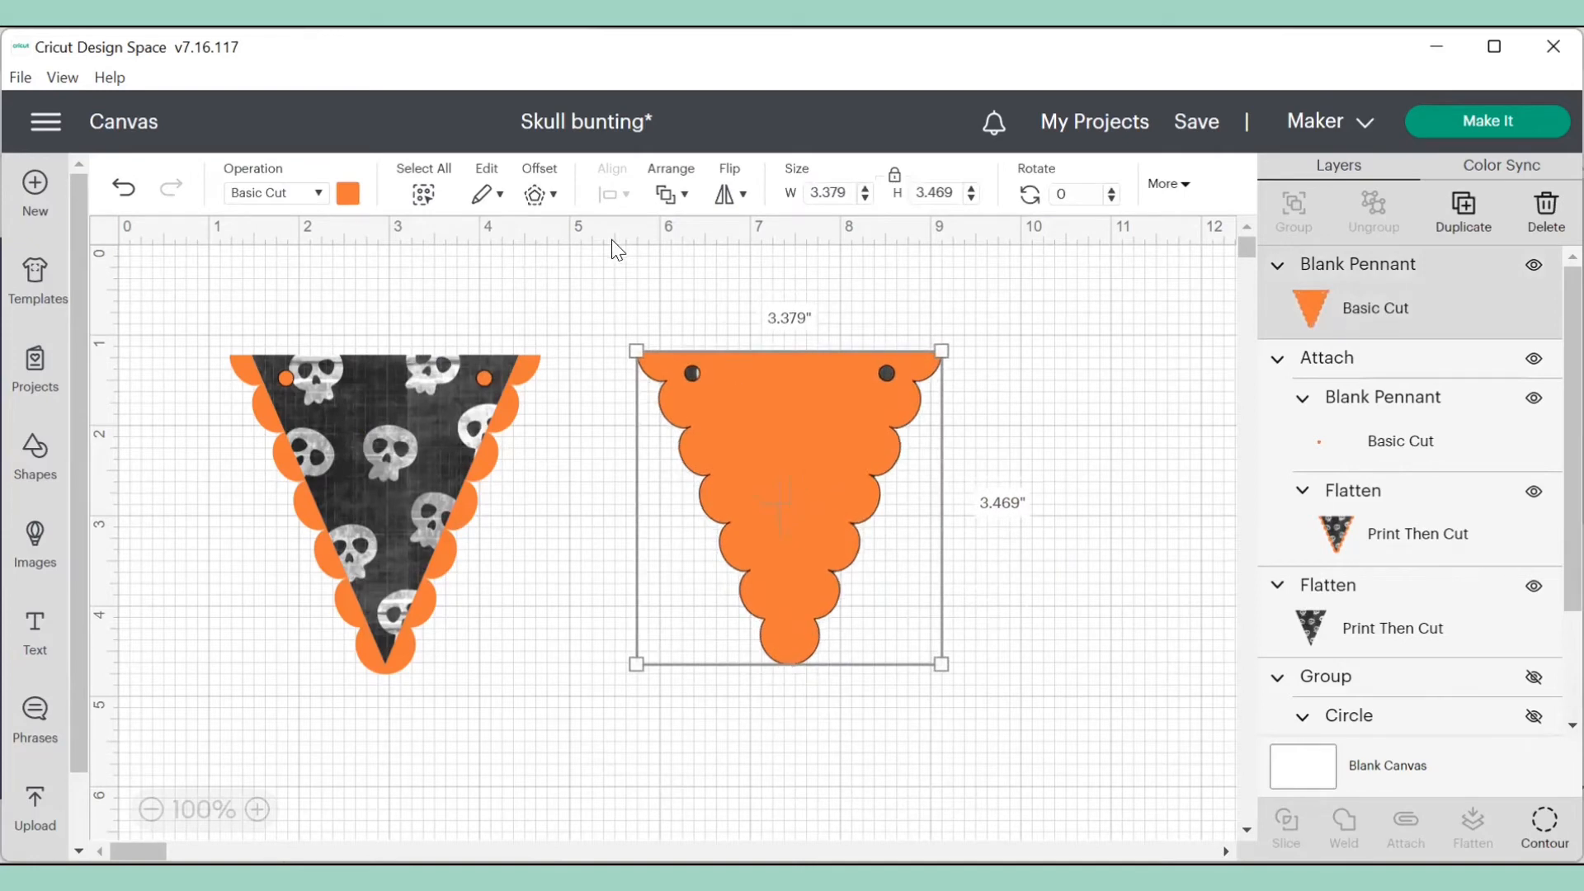
# - Send the orange scalloped pennant to the back, behind the right-hand skull triangle
pyautogui.click(671, 194)
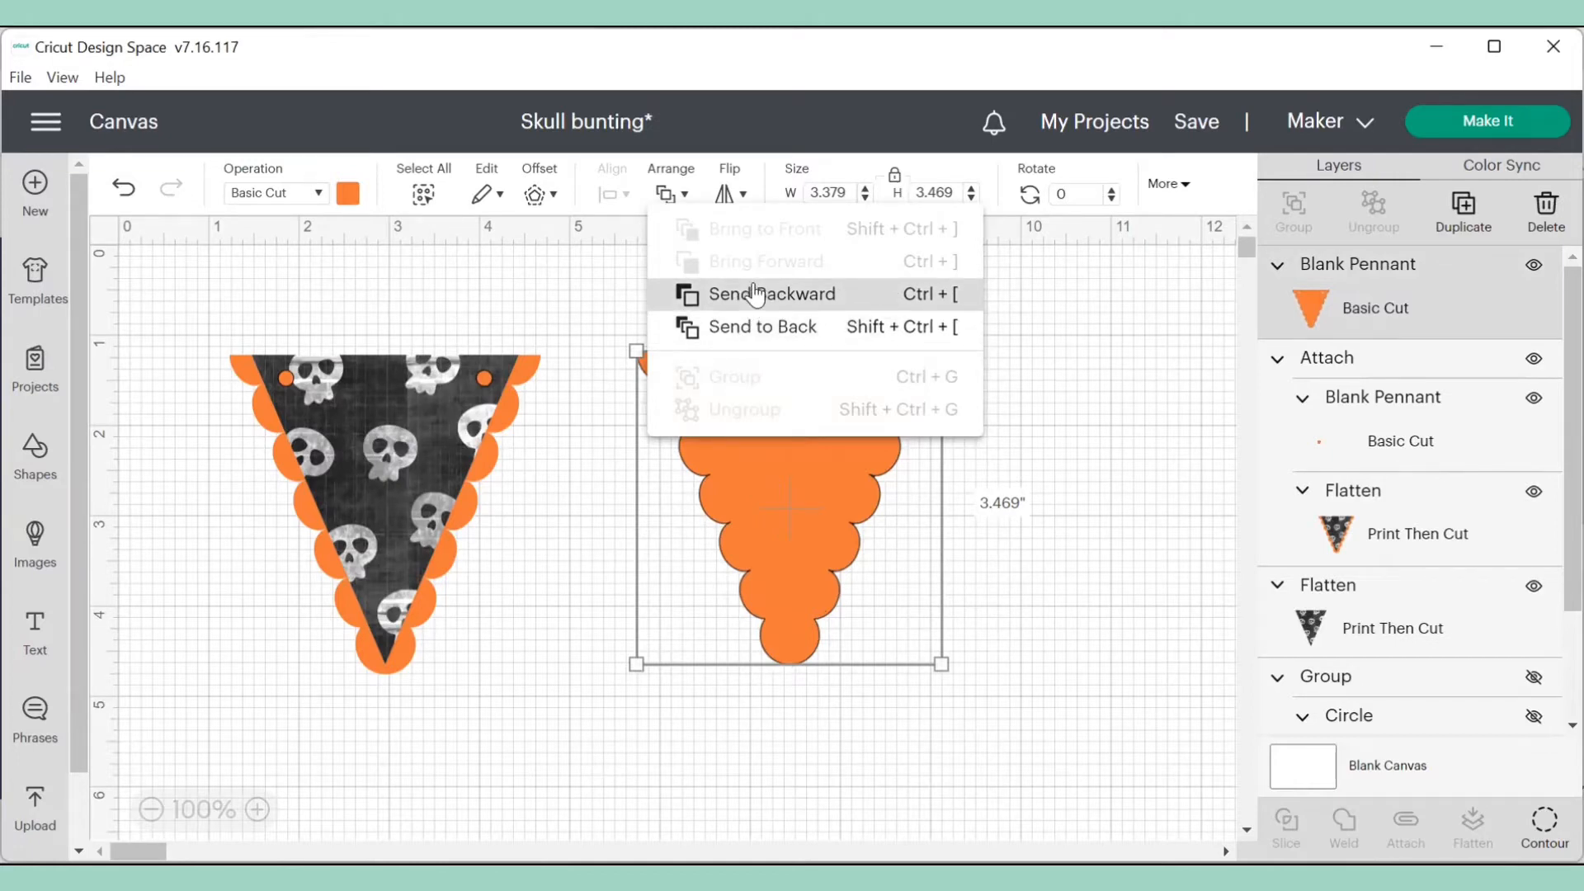
pyautogui.click(736, 327)
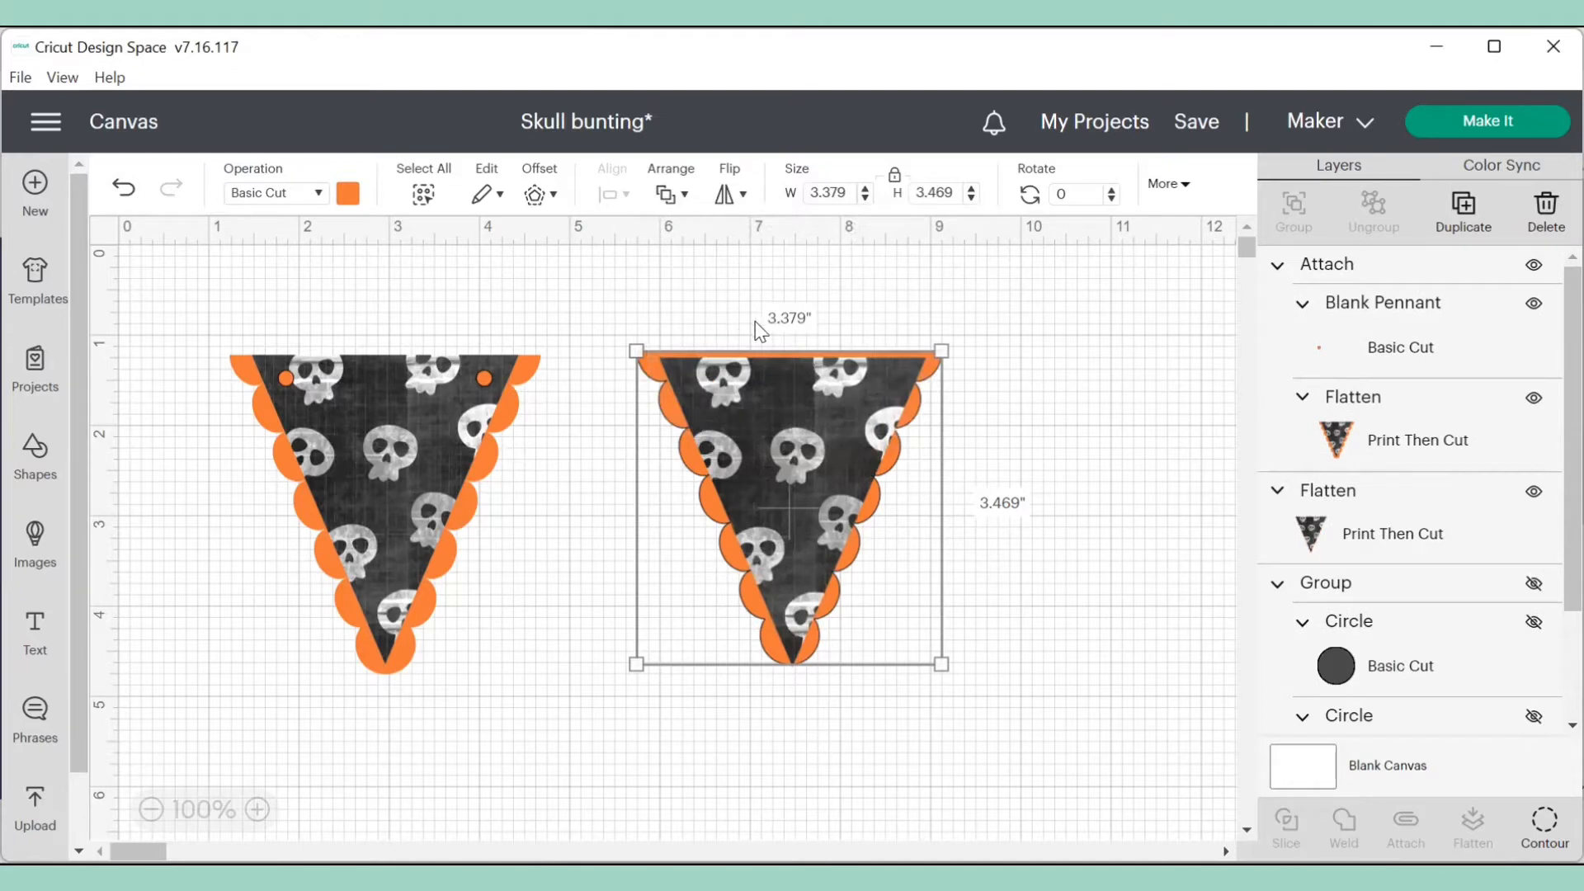
pyautogui.click(1015, 423)
# - Move the right-hand skull triangle slightly up so it covers the orange strip along the pennant's upper edge
pyautogui.click(809, 502)
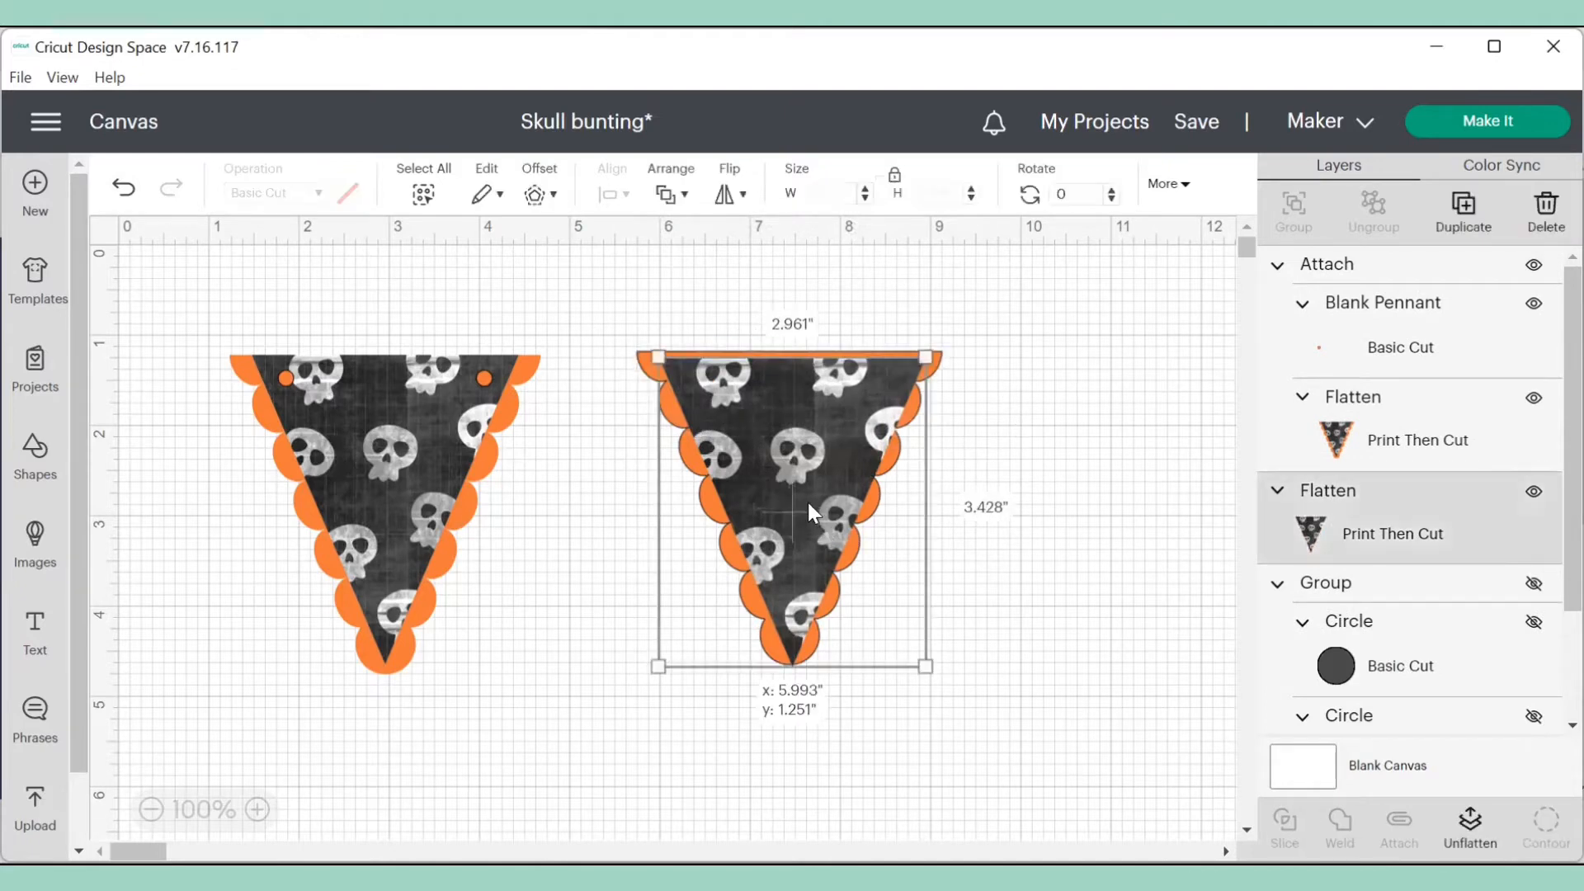
pyautogui.moveTo(809, 499); pyautogui.dragTo(798, 454)
pyautogui.click(986, 552)
pyautogui.click(1043, 586)
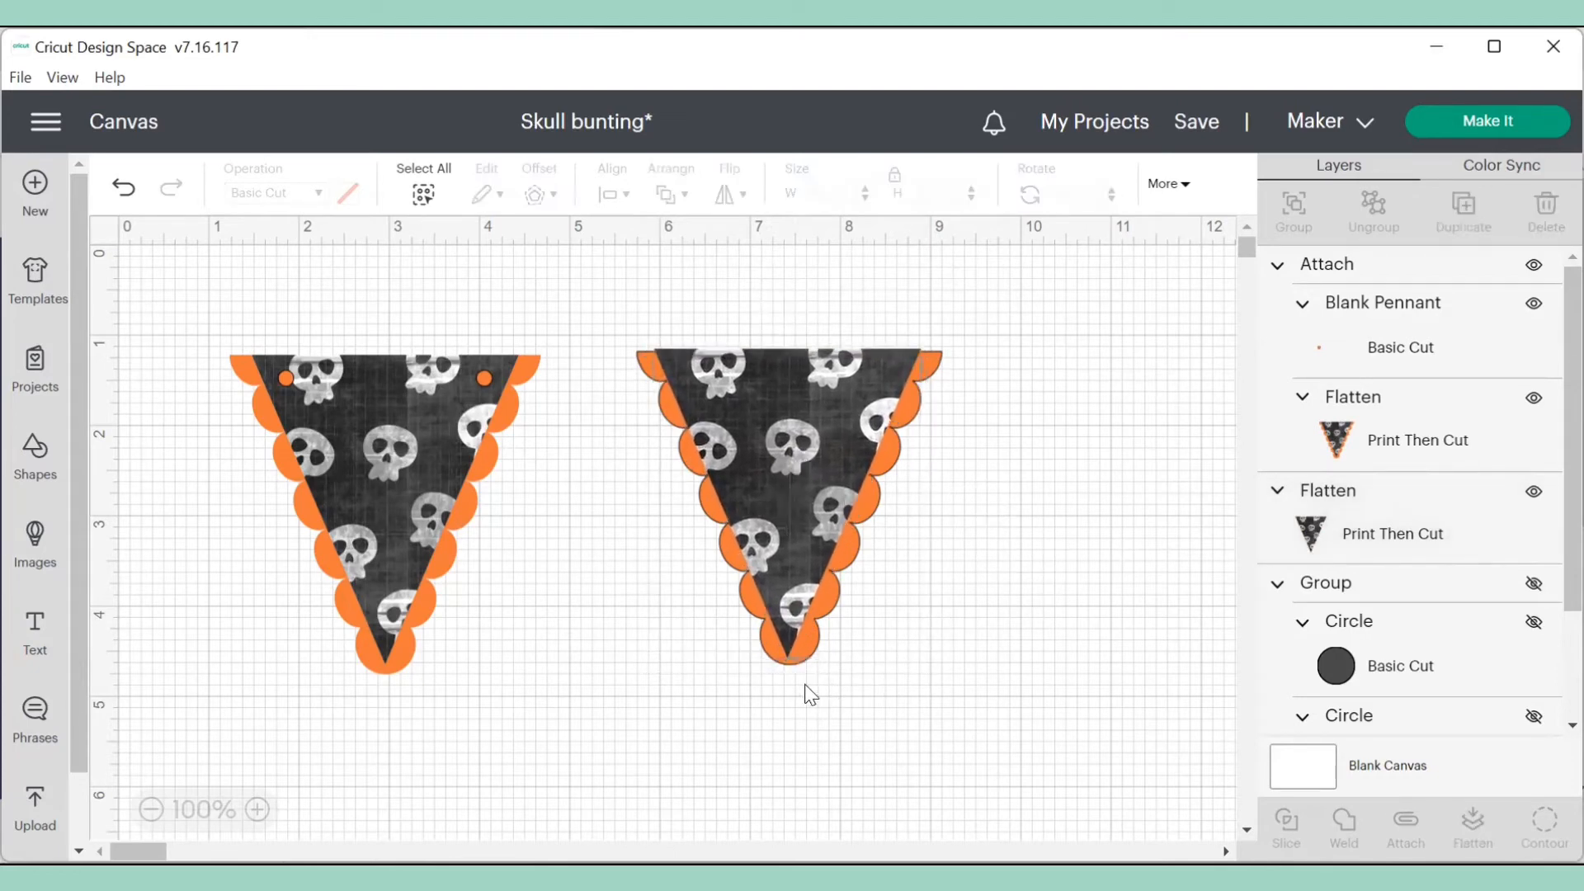
# - Enlarge the orange scalloped pennant behind the skull triangle to about 3.46 by 3.55 inches
pyautogui.click(817, 659)
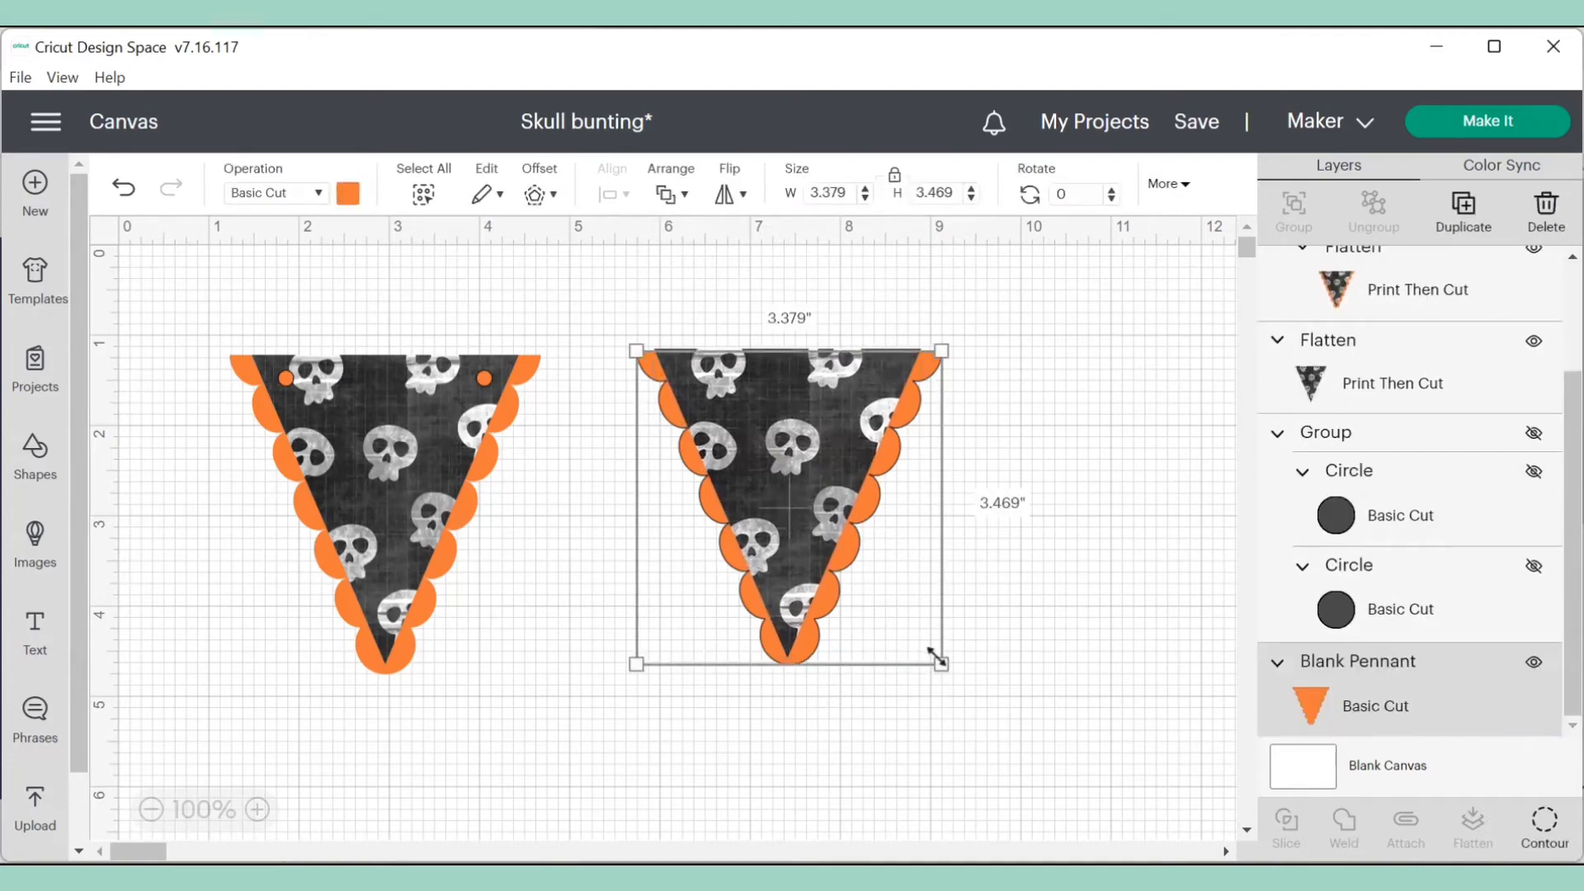
pyautogui.moveTo(936, 658); pyautogui.dragTo(941, 664)
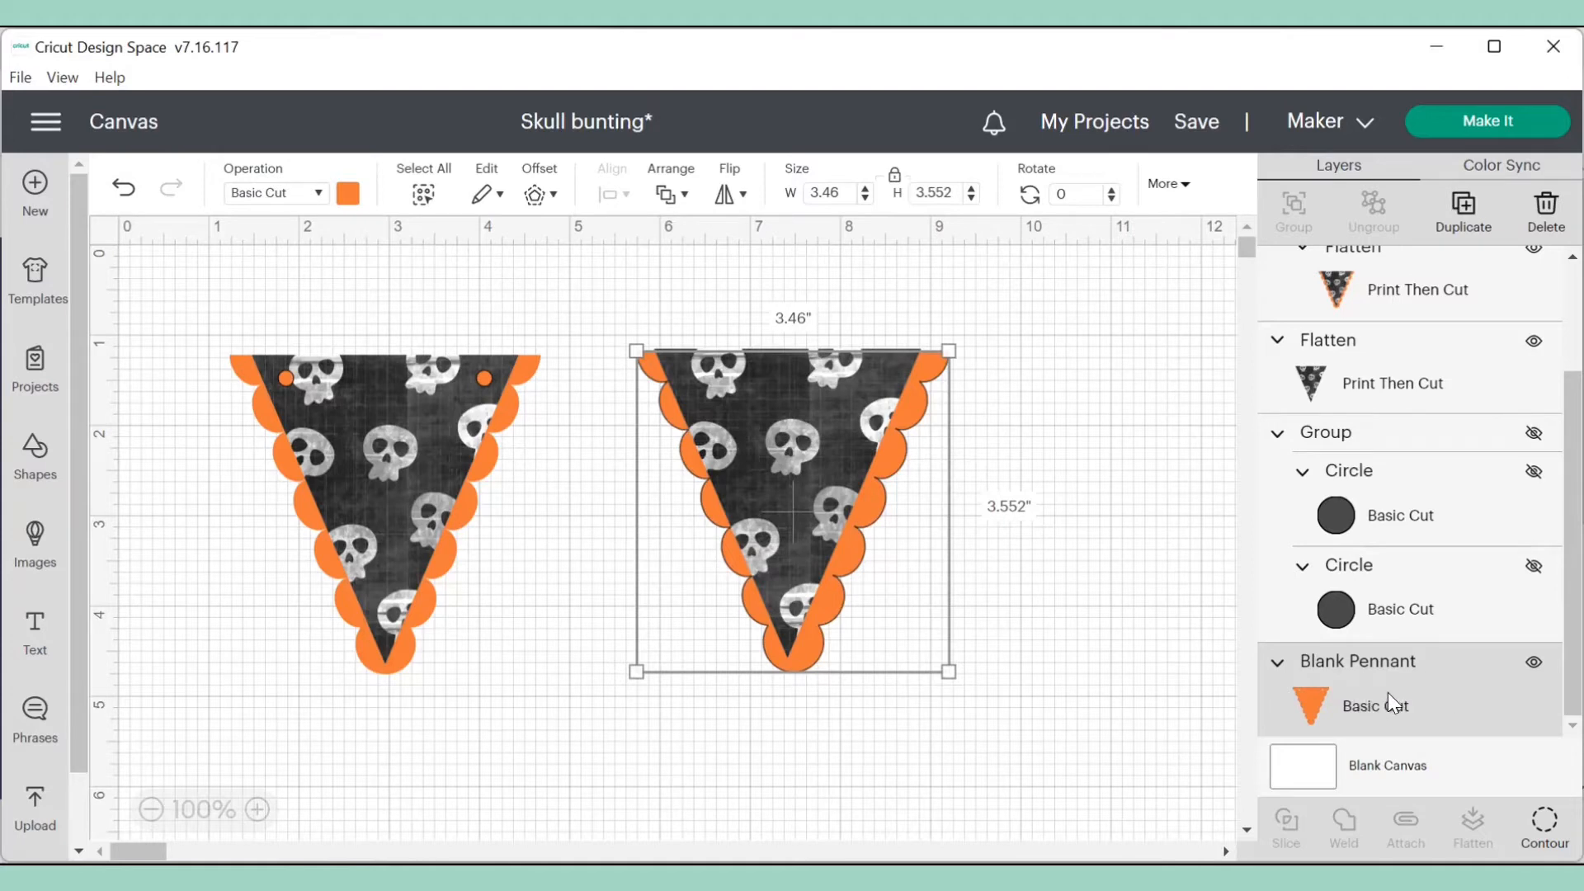
pyautogui.click(988, 629)
# - Align the top edges of the right-hand skull triangle and its orange scalloped pennant
pyautogui.moveTo(577, 309); pyautogui.dragTo(1025, 703)
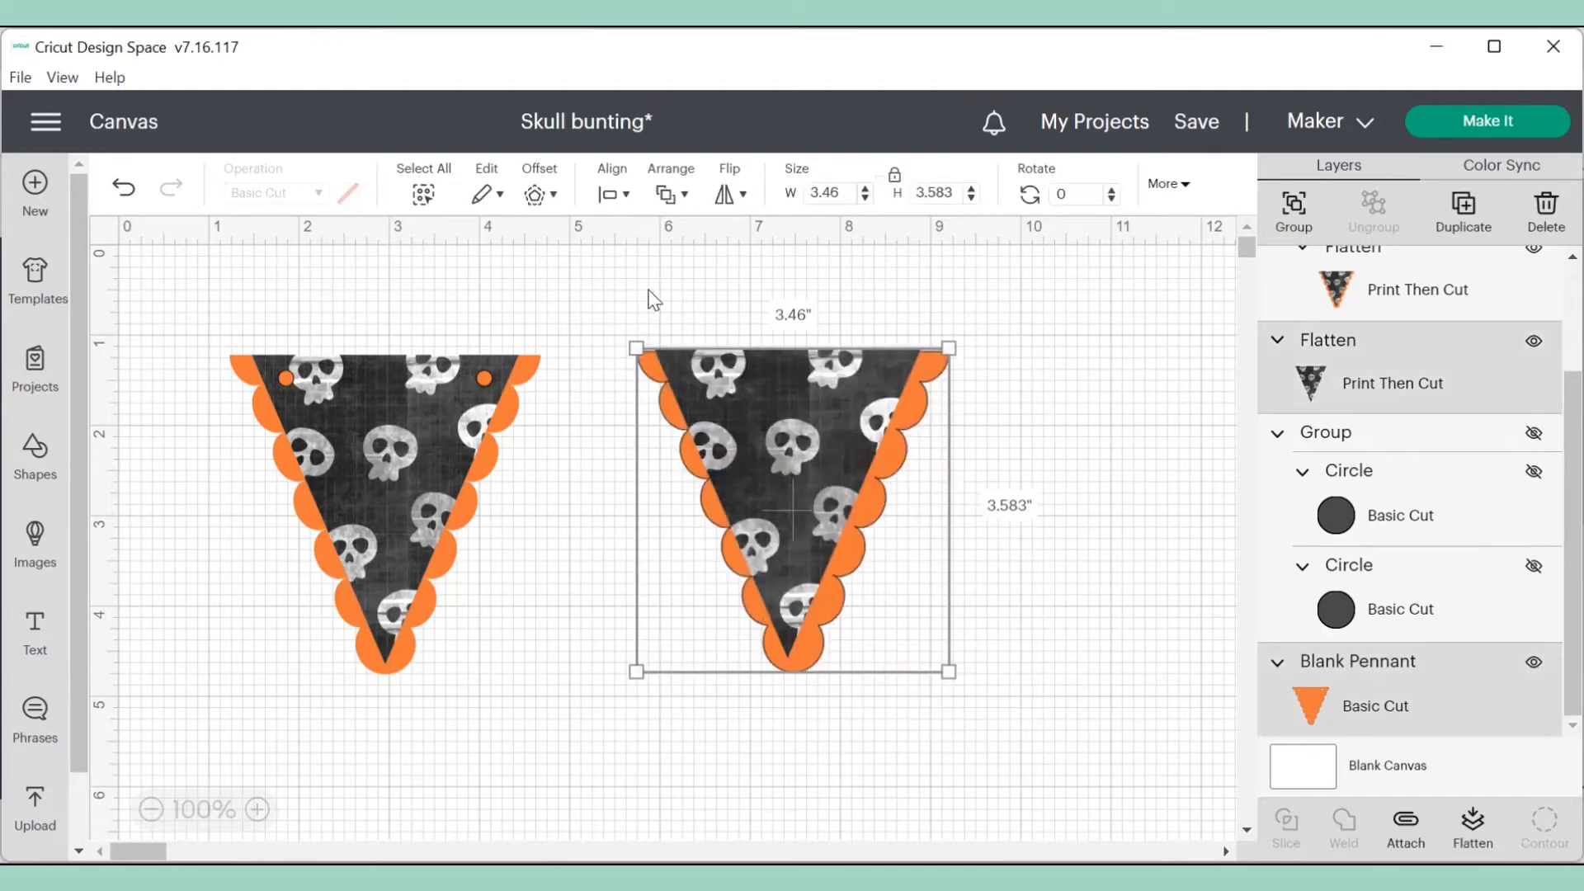
pyautogui.click(1053, 404)
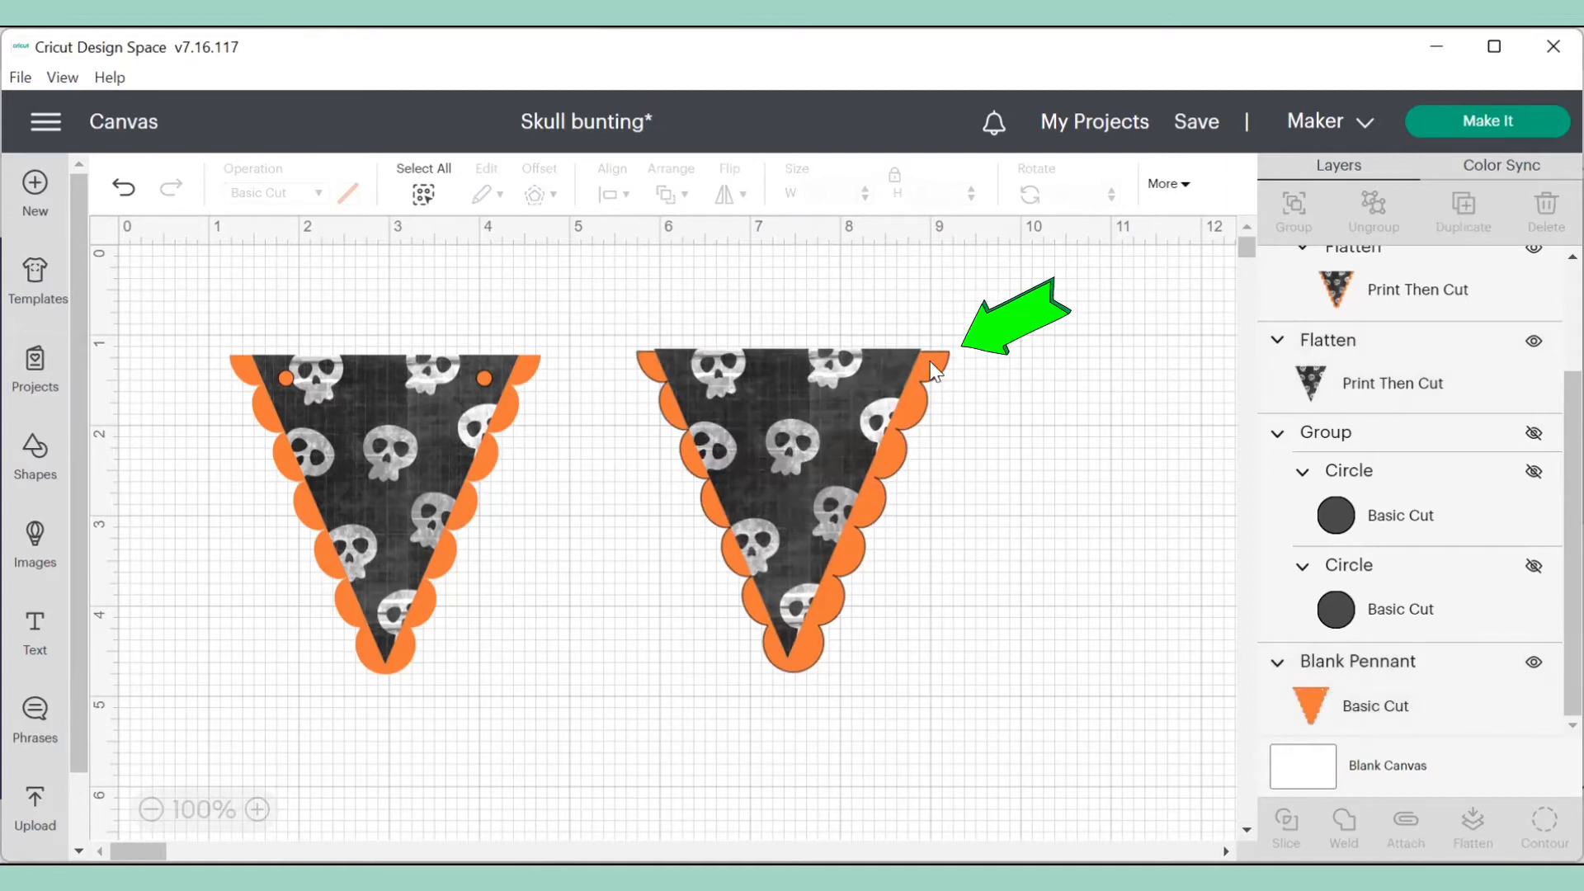
pyautogui.moveTo(613, 316); pyautogui.dragTo(994, 701)
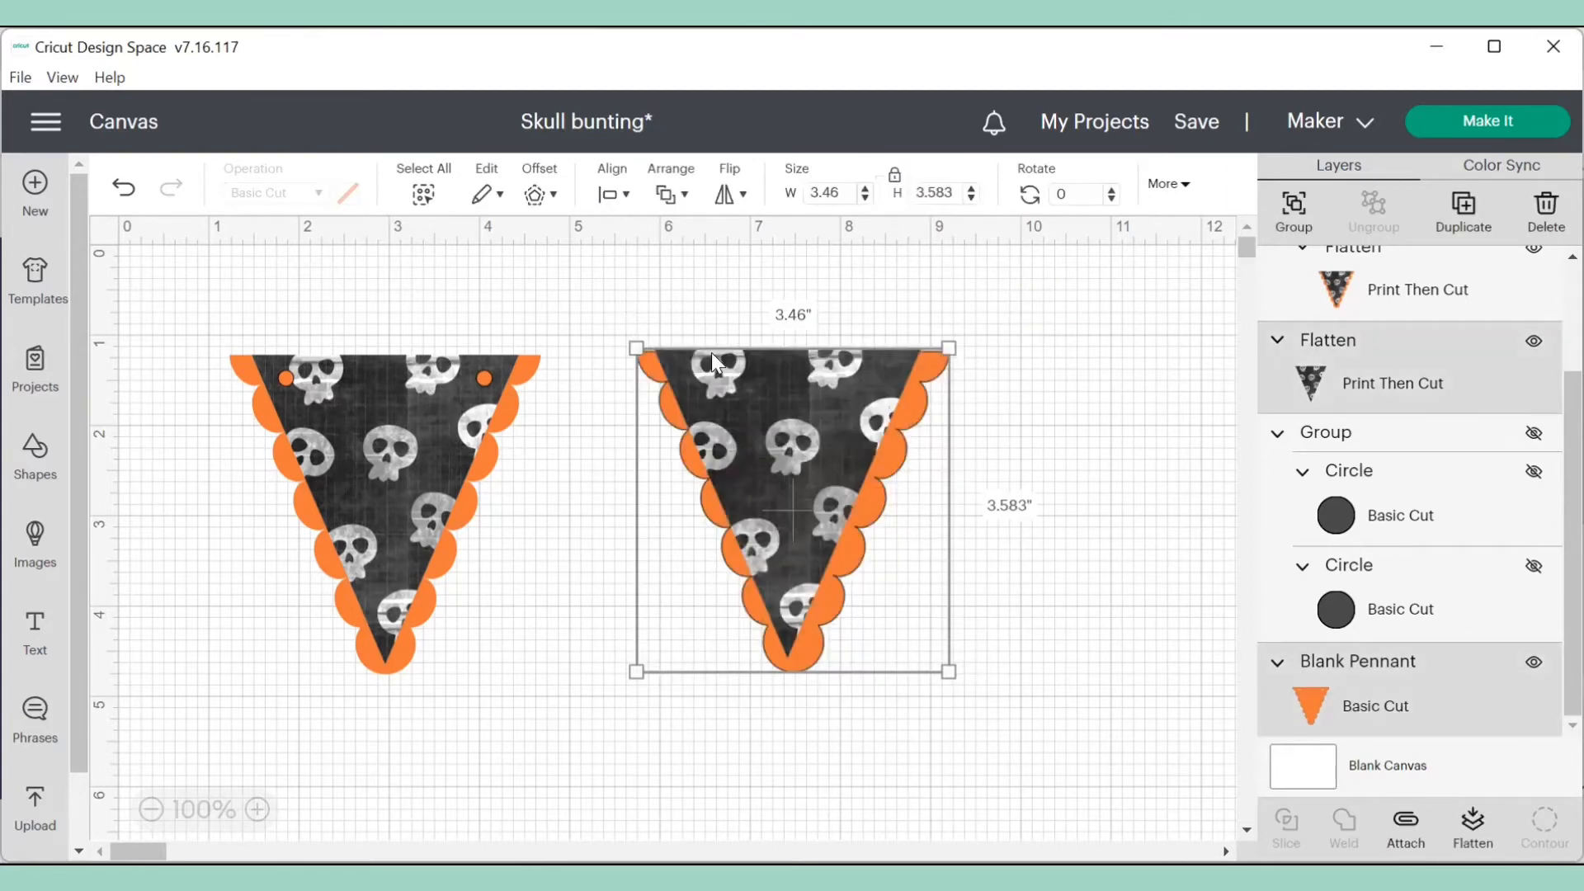
pyautogui.click(609, 195)
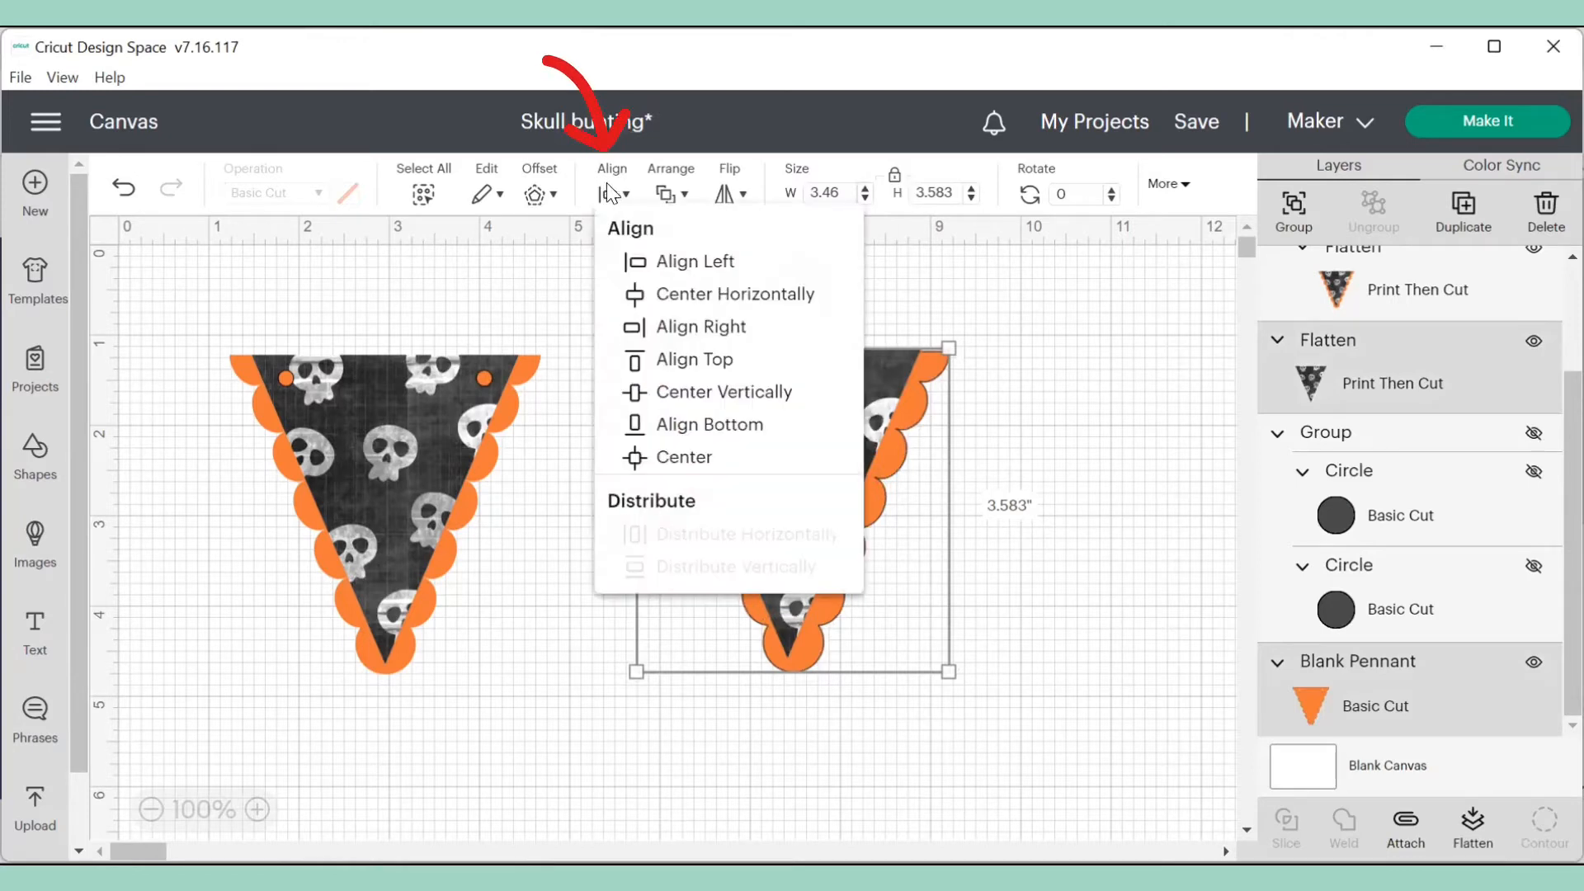
pyautogui.click(714, 359)
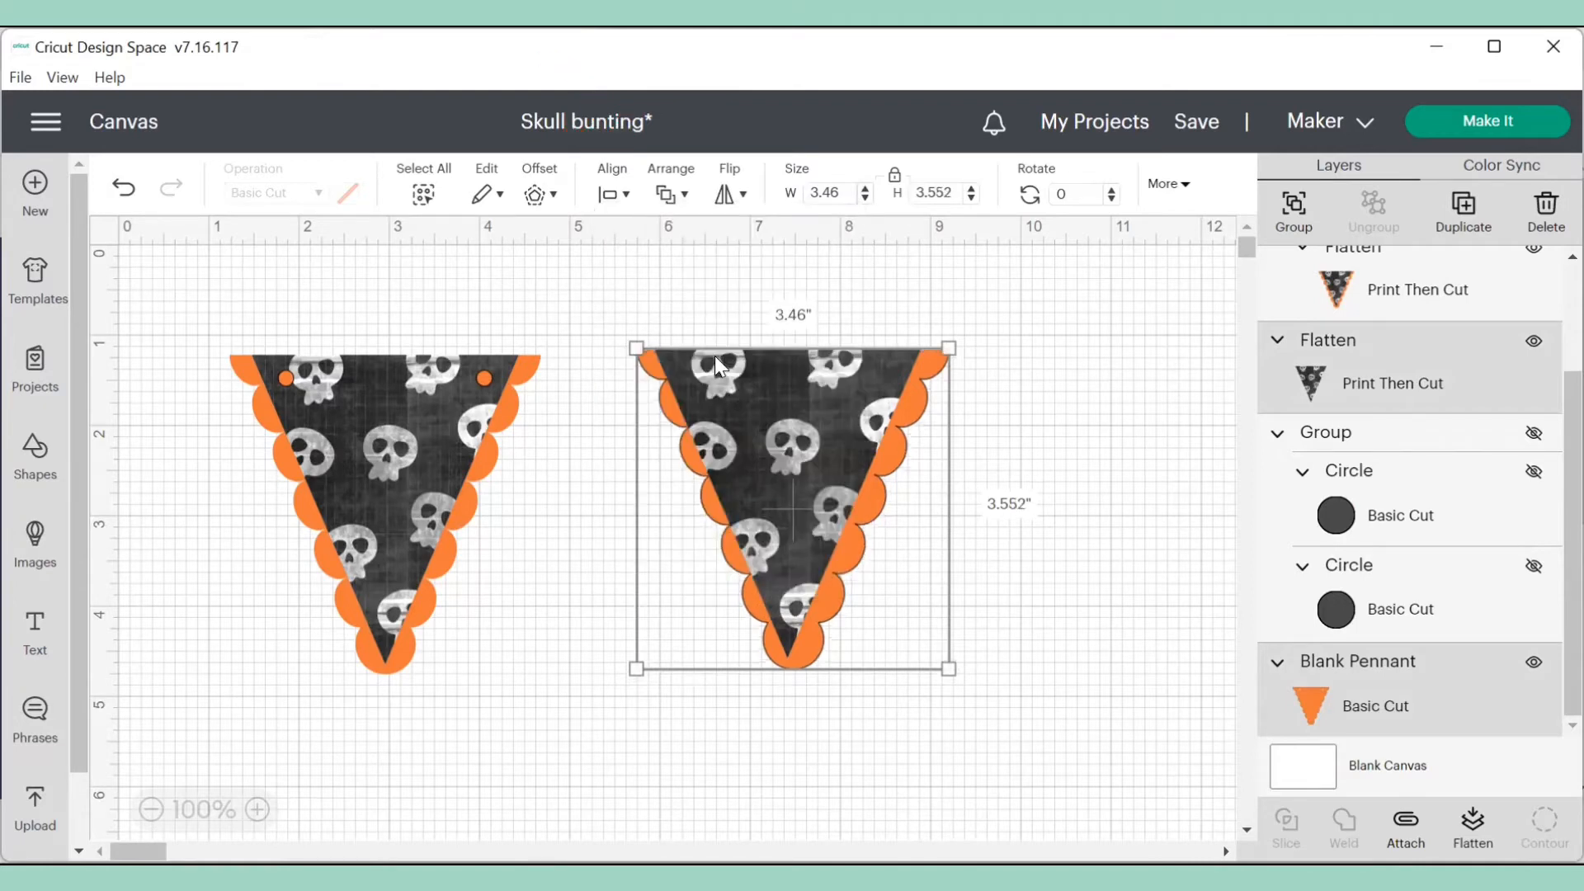
# - Center the right-hand skull triangle and the orange scalloped pennant horizontally on each other
pyautogui.click(1032, 415)
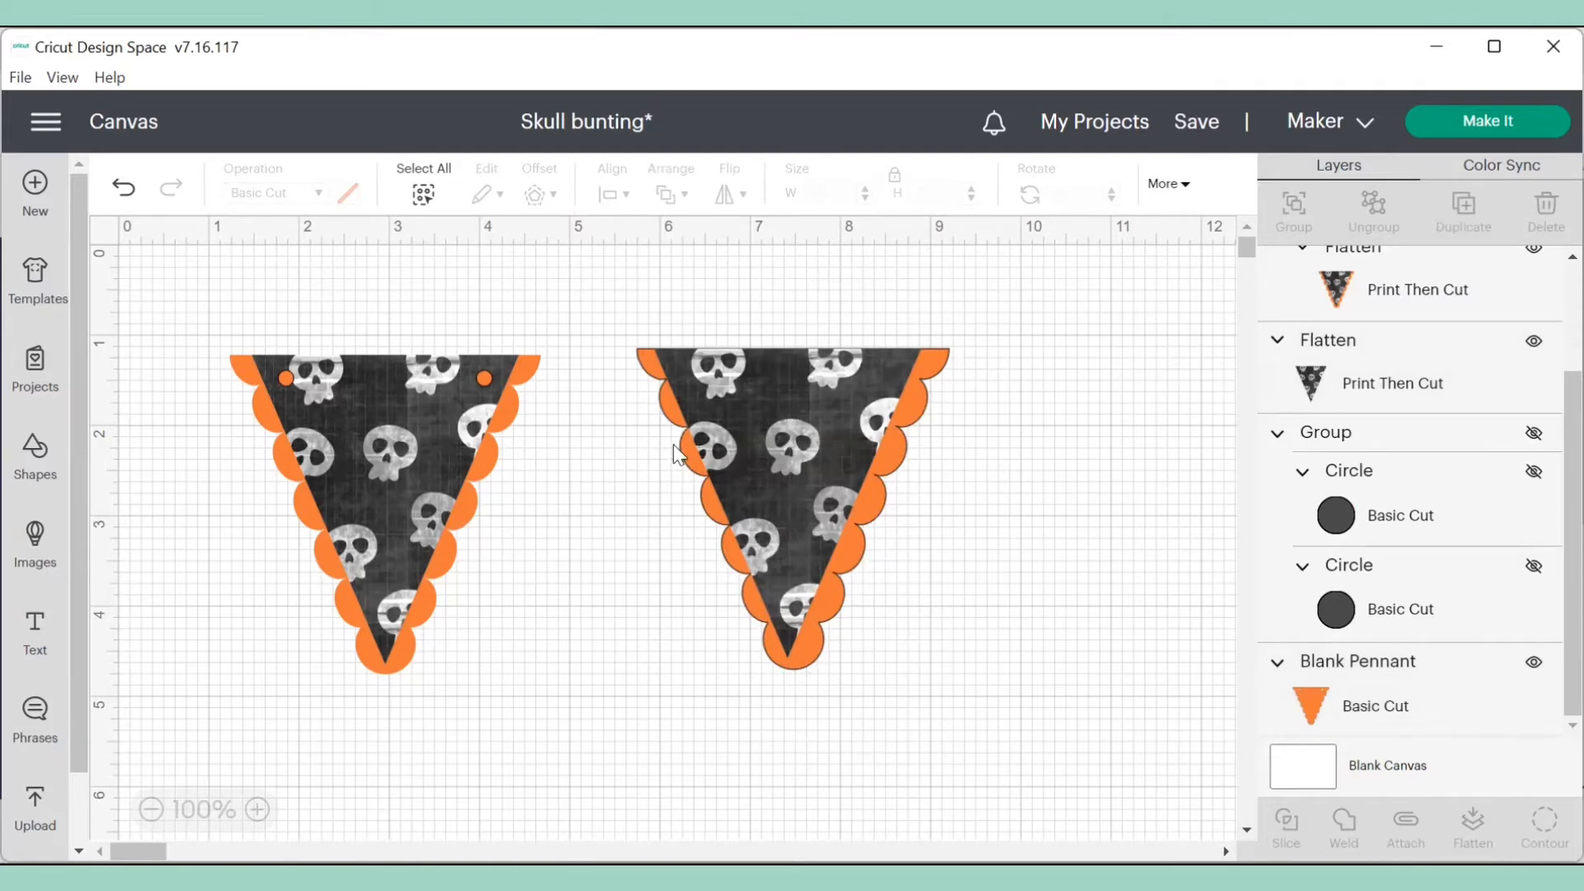
pyautogui.moveTo(596, 312); pyautogui.dragTo(996, 703)
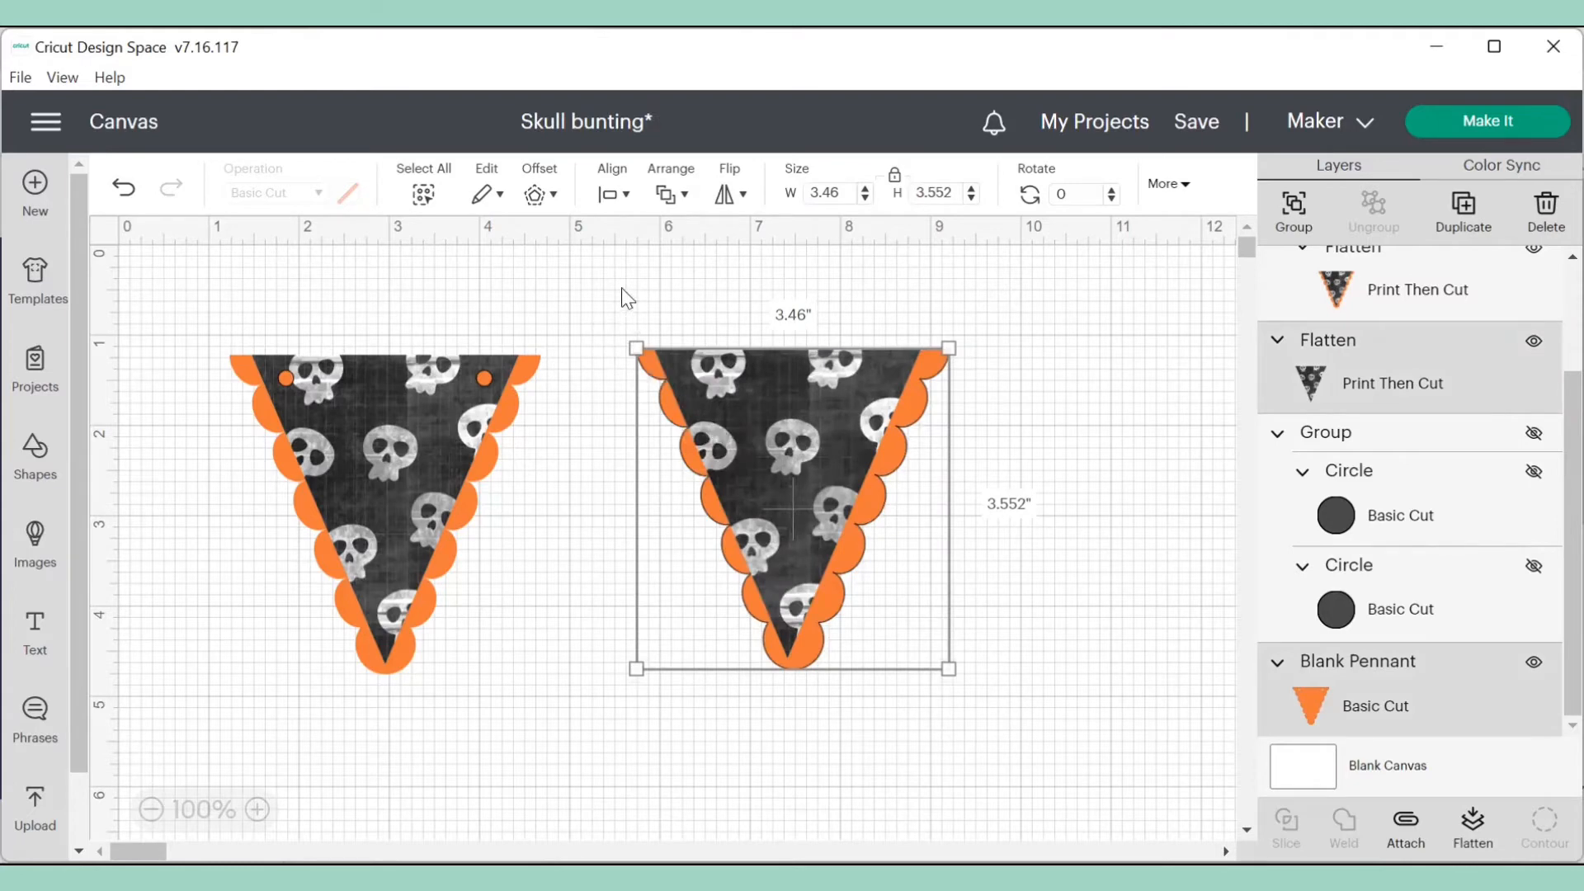
pyautogui.click(606, 193)
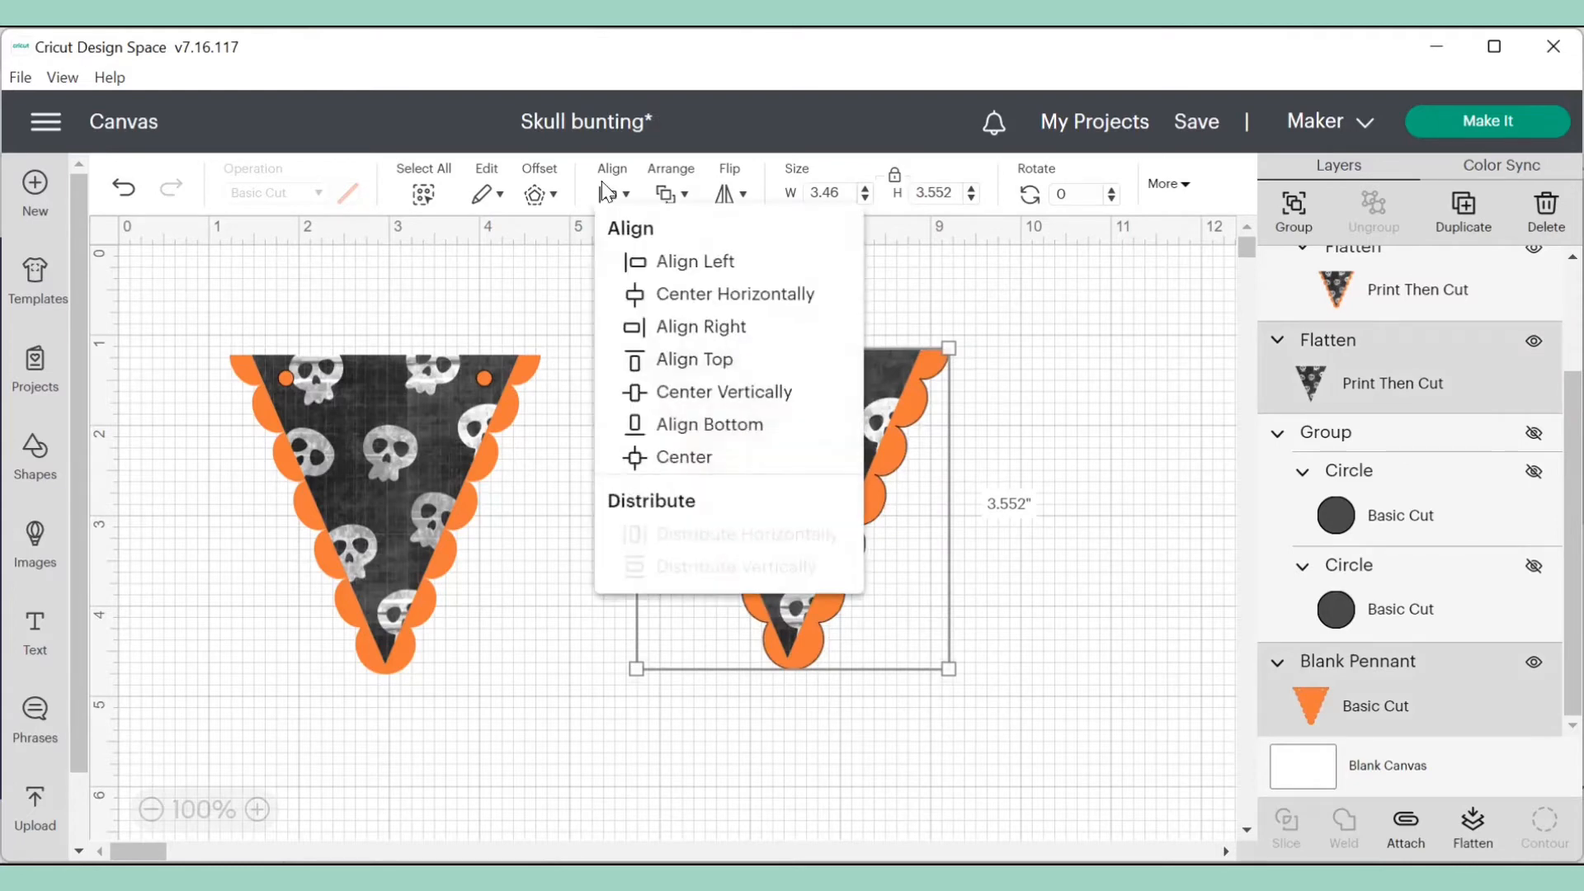
pyautogui.click(691, 299)
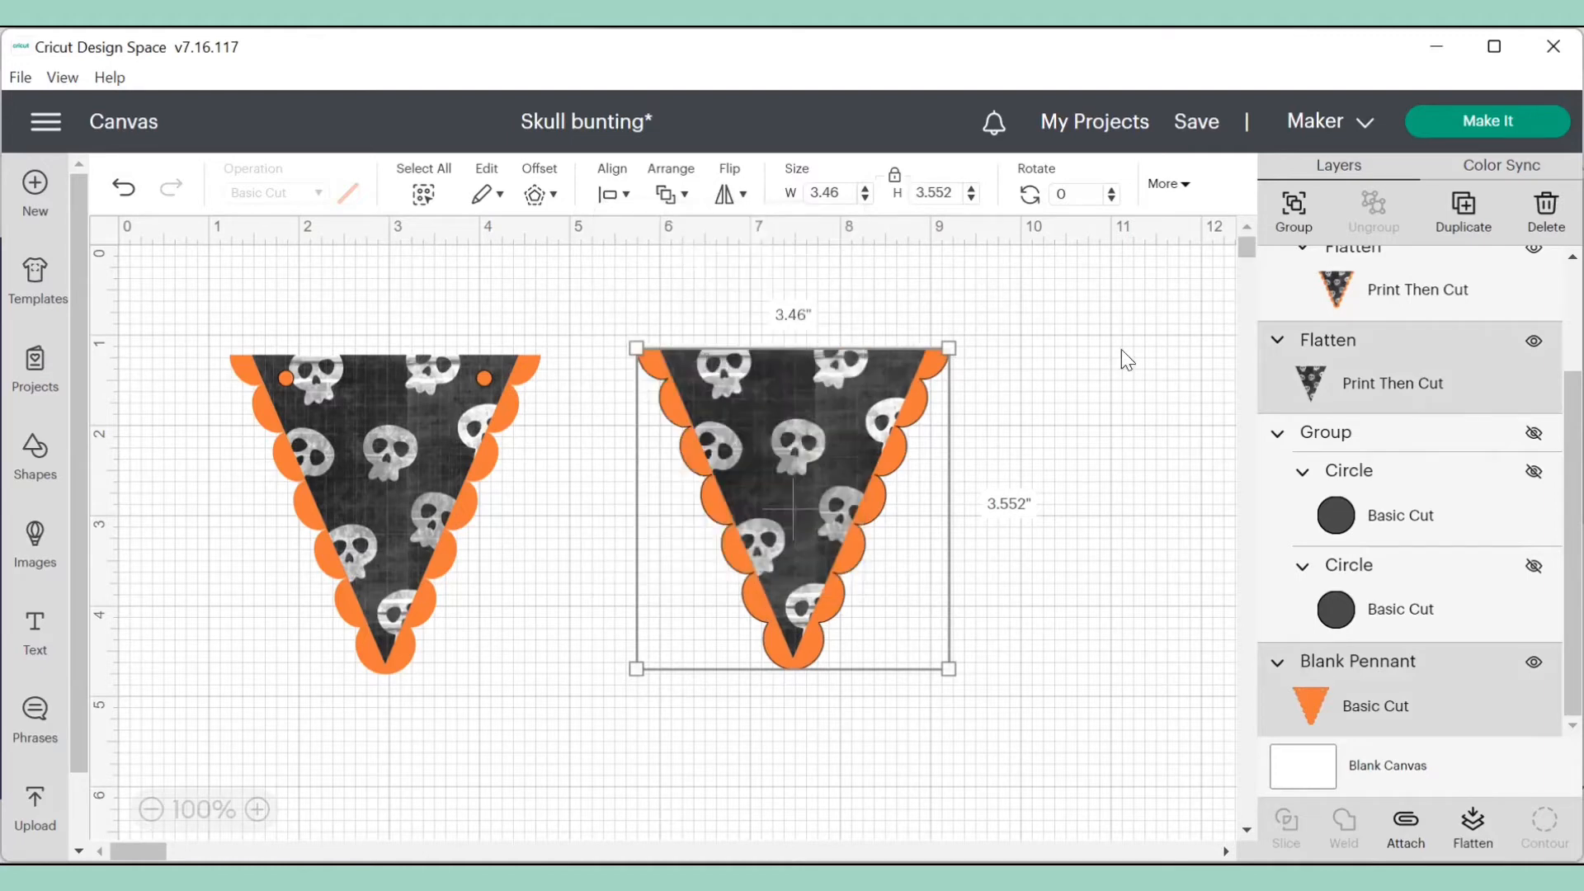
pyautogui.click(1066, 417)
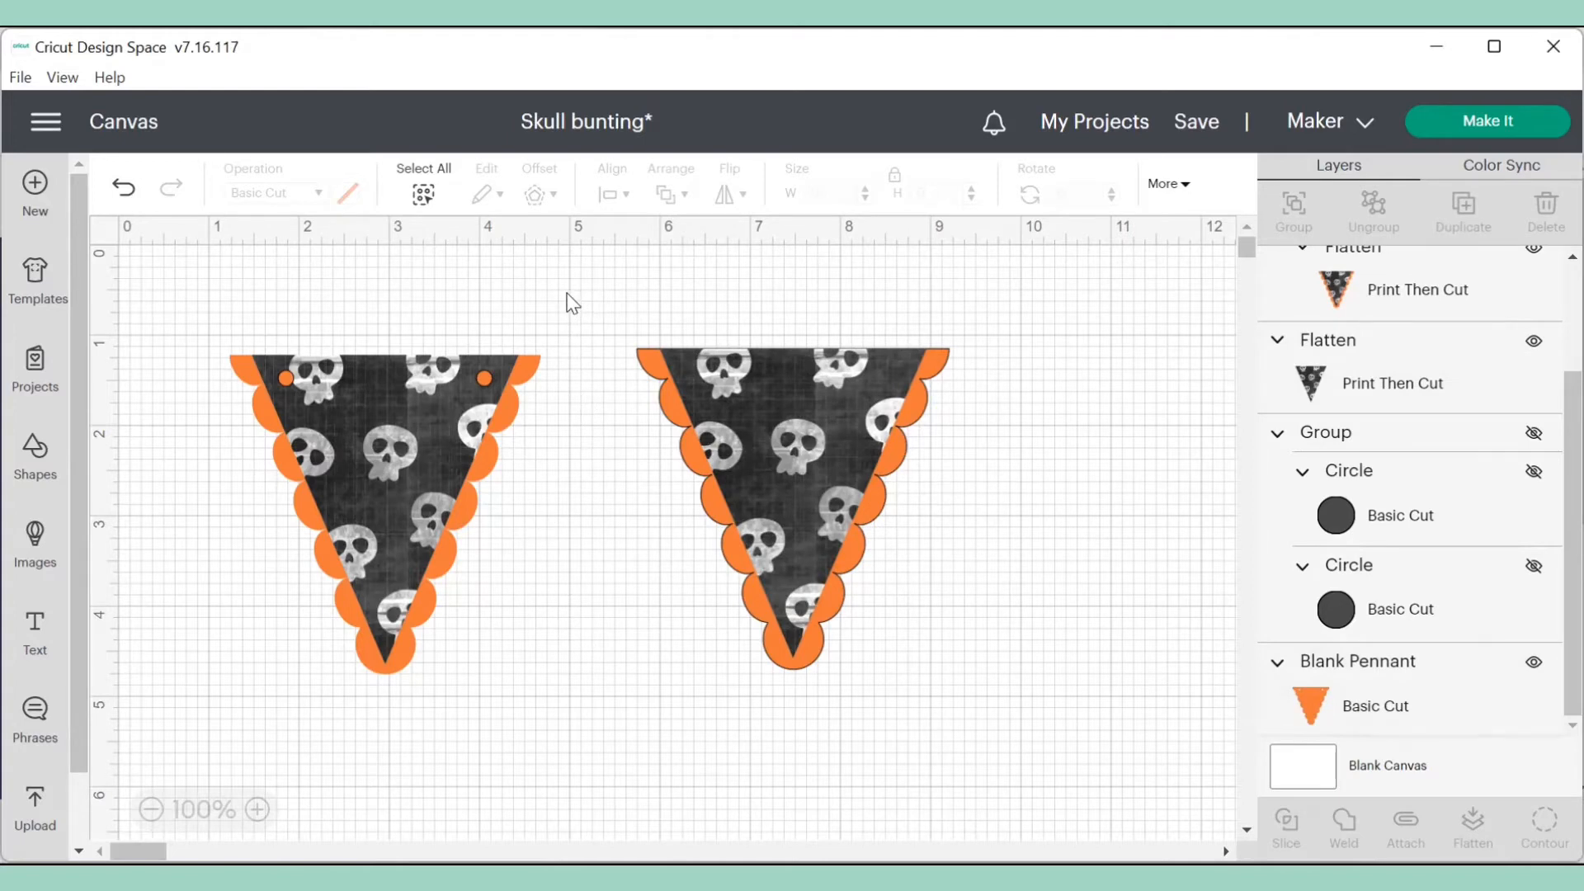
pyautogui.moveTo(582, 314); pyautogui.dragTo(1006, 745)
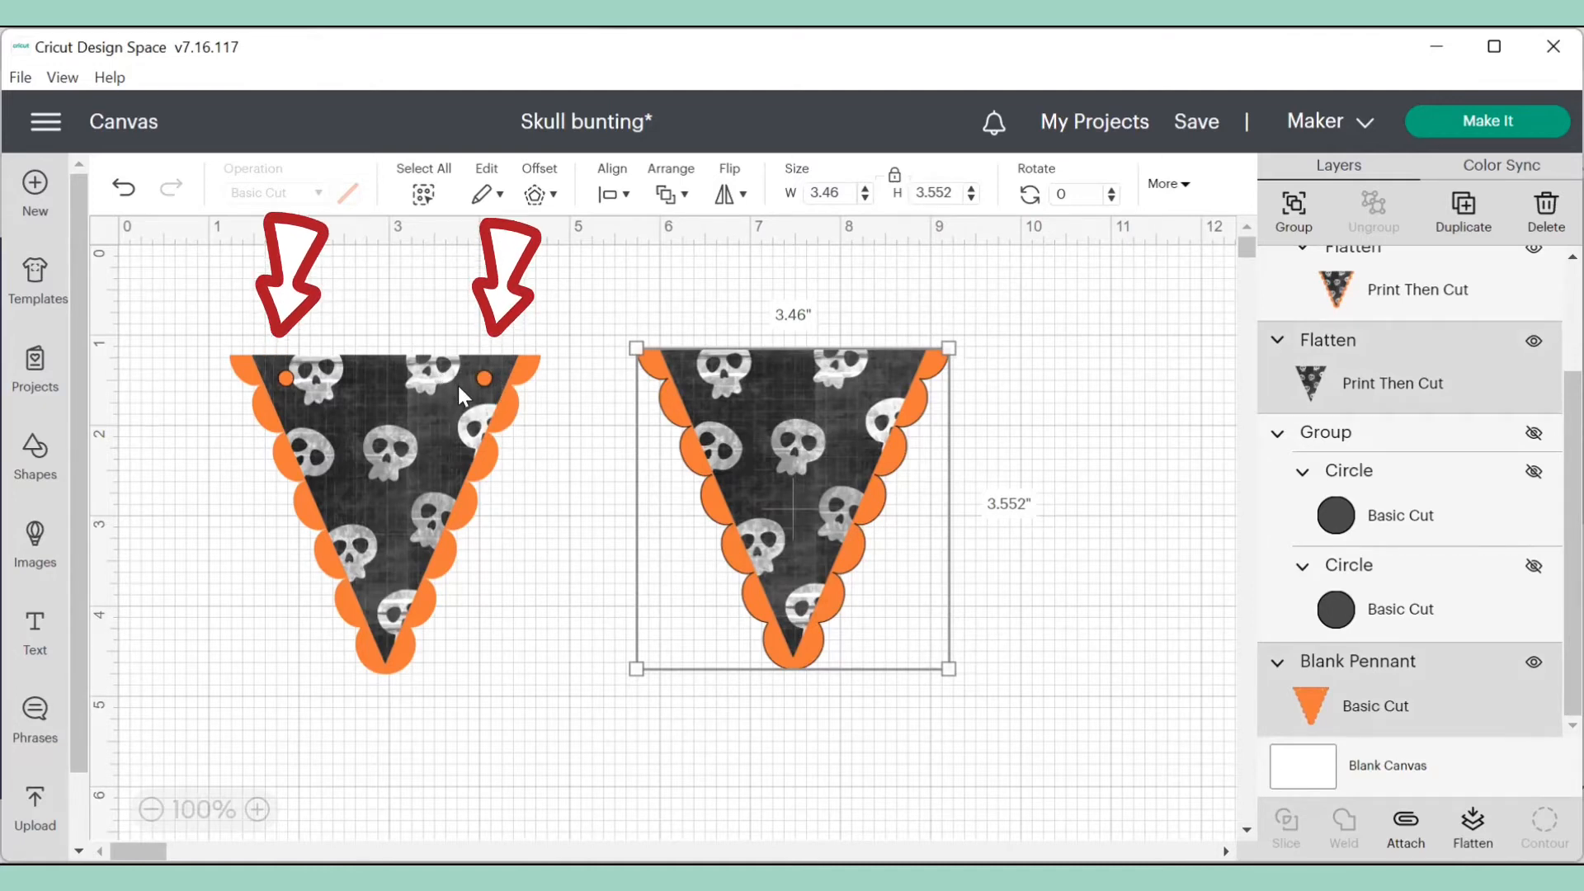
pyautogui.click(1076, 458)
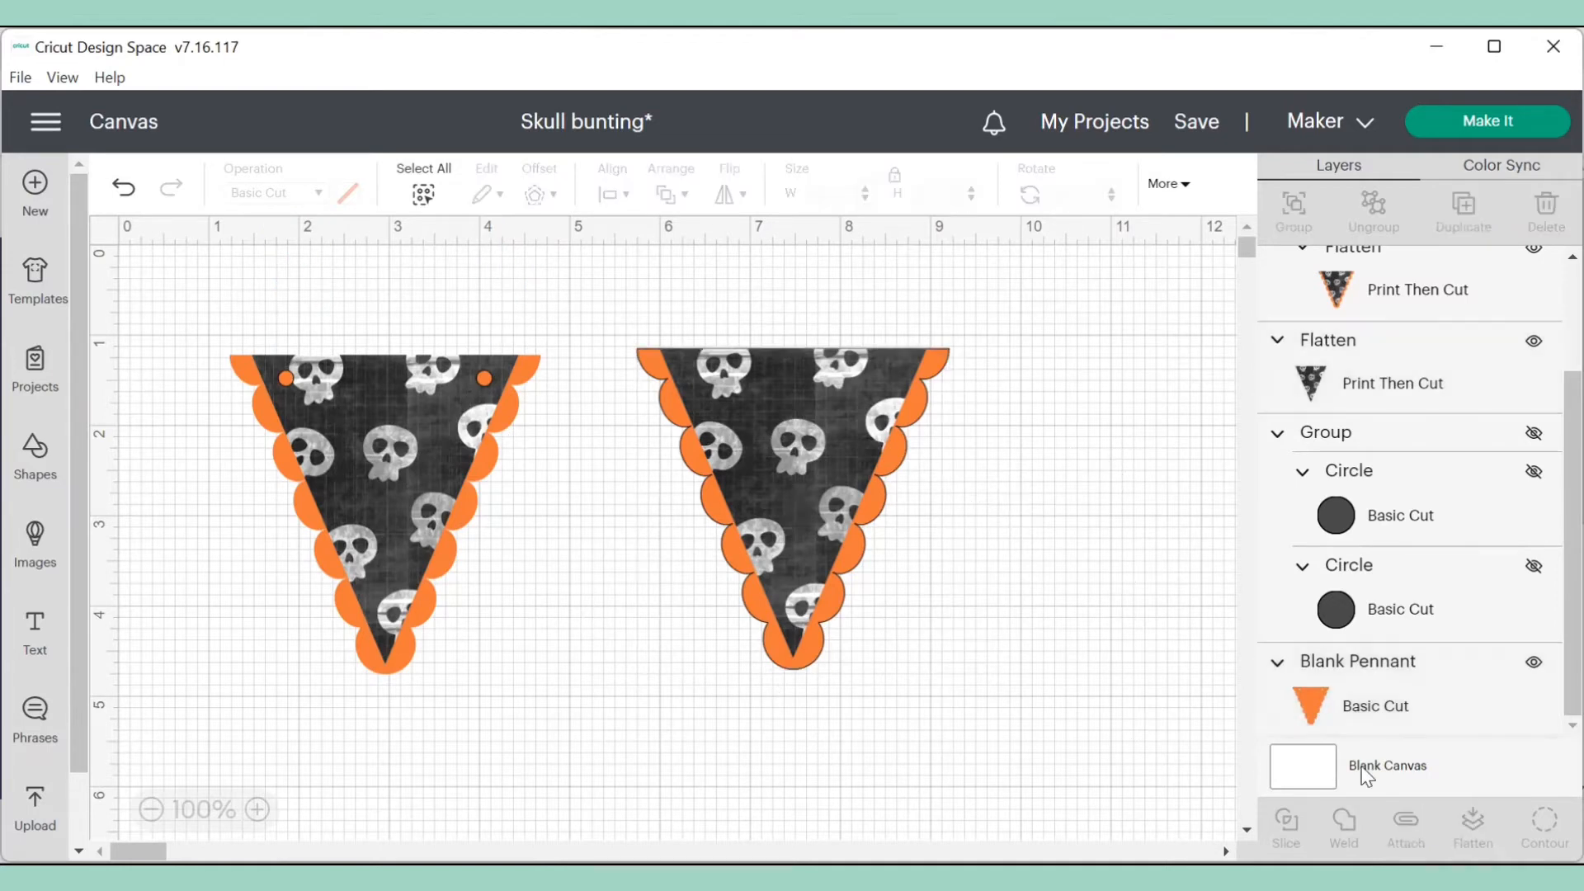
# - Duplicate the orange scalloped pennant and place the copy to the lower right of the right-hand flag
pyautogui.click(1317, 701)
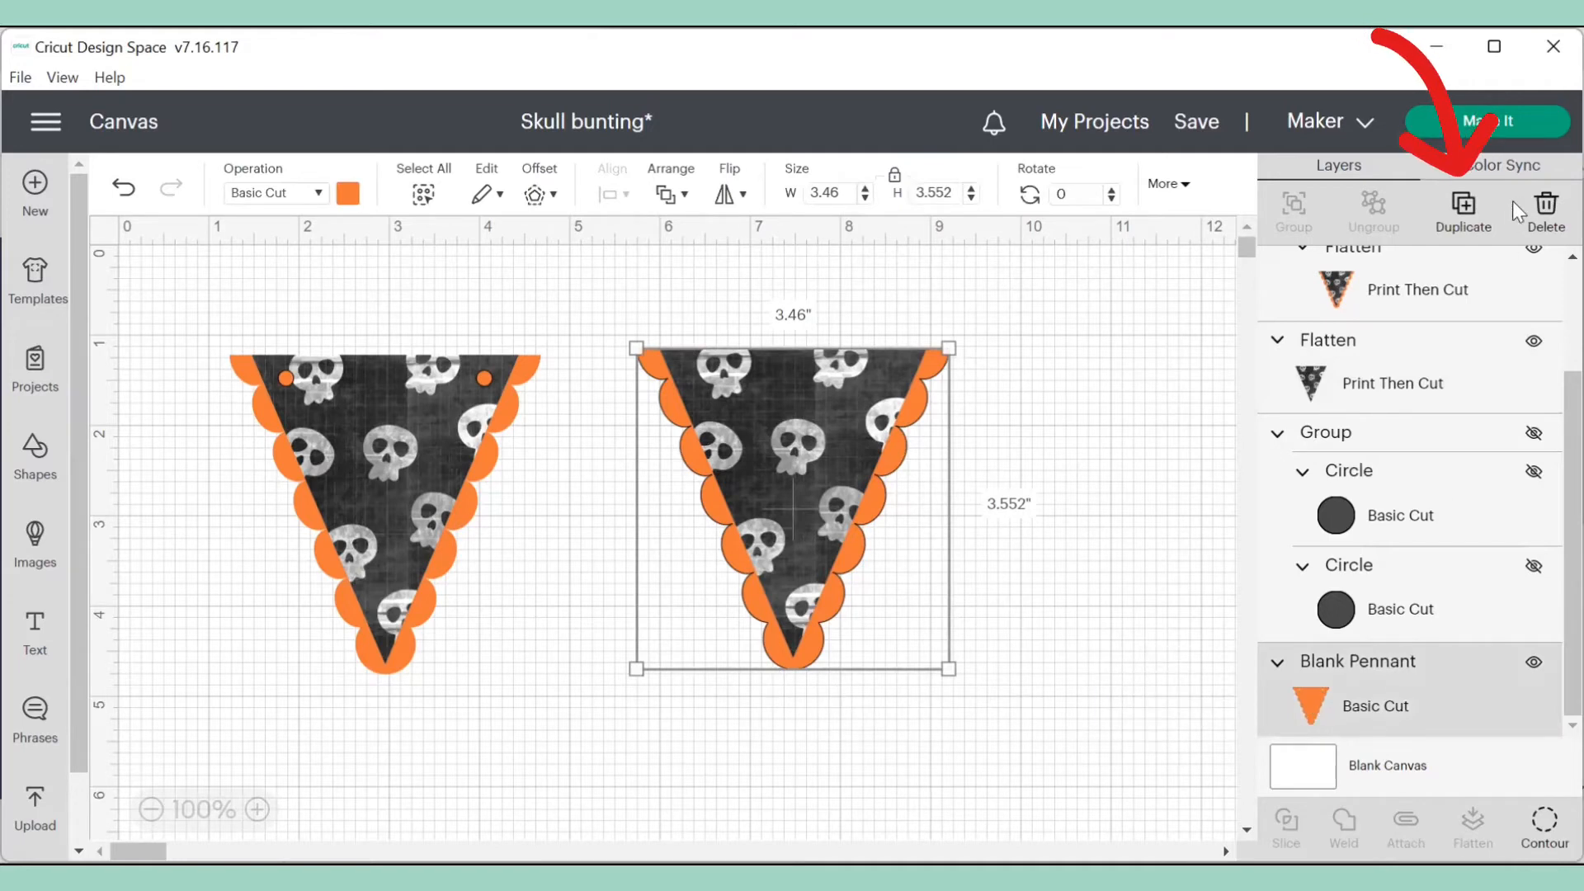
pyautogui.click(1460, 213)
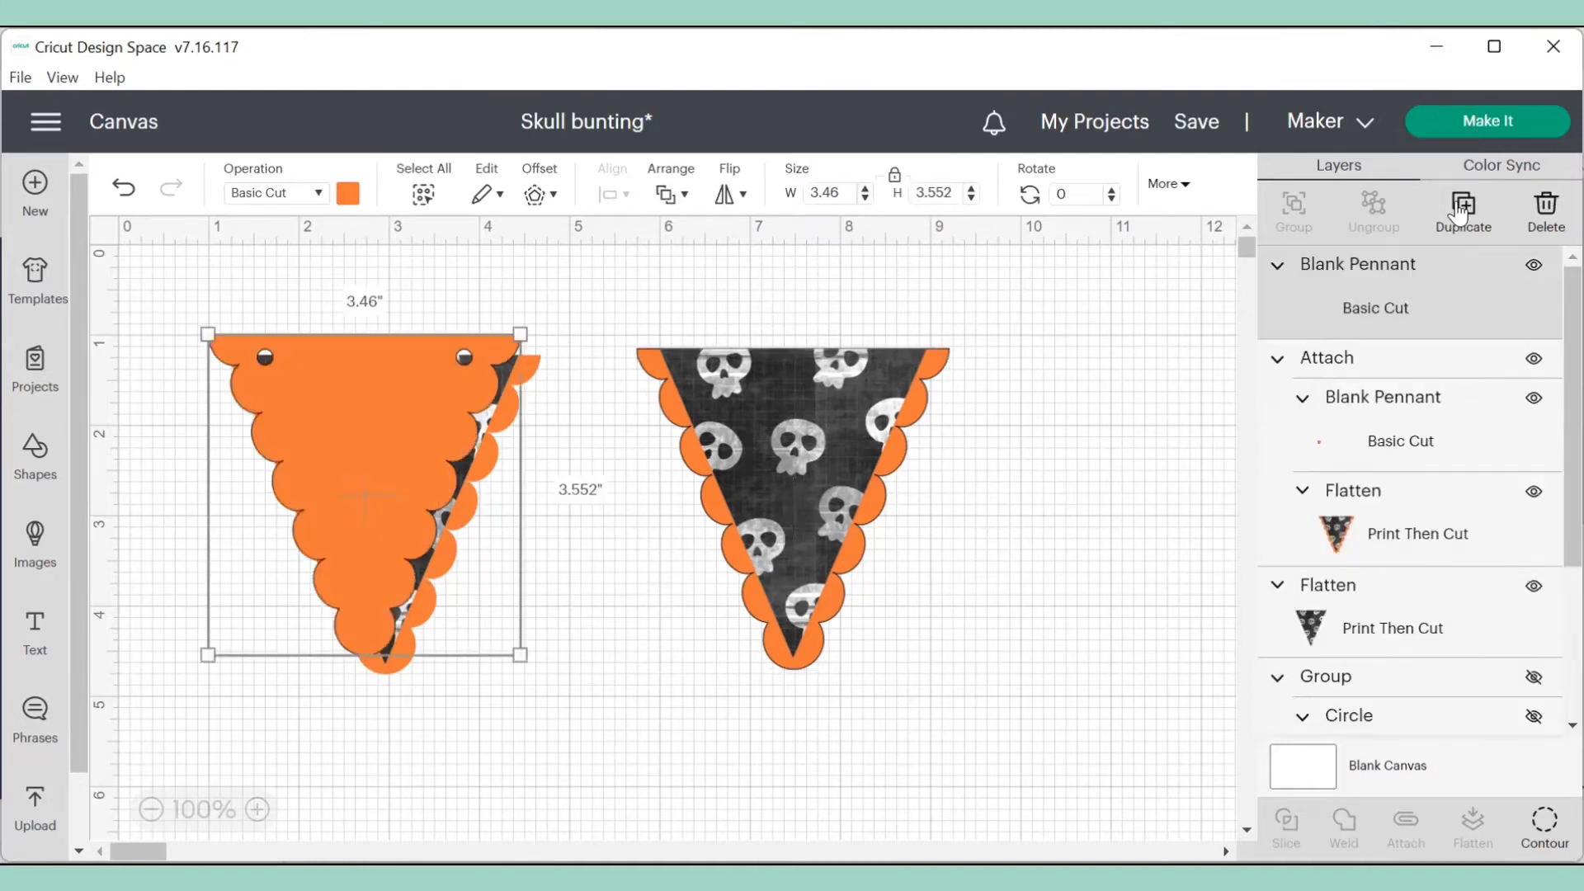
pyautogui.moveTo(414, 571); pyautogui.dragTo(1064, 671)
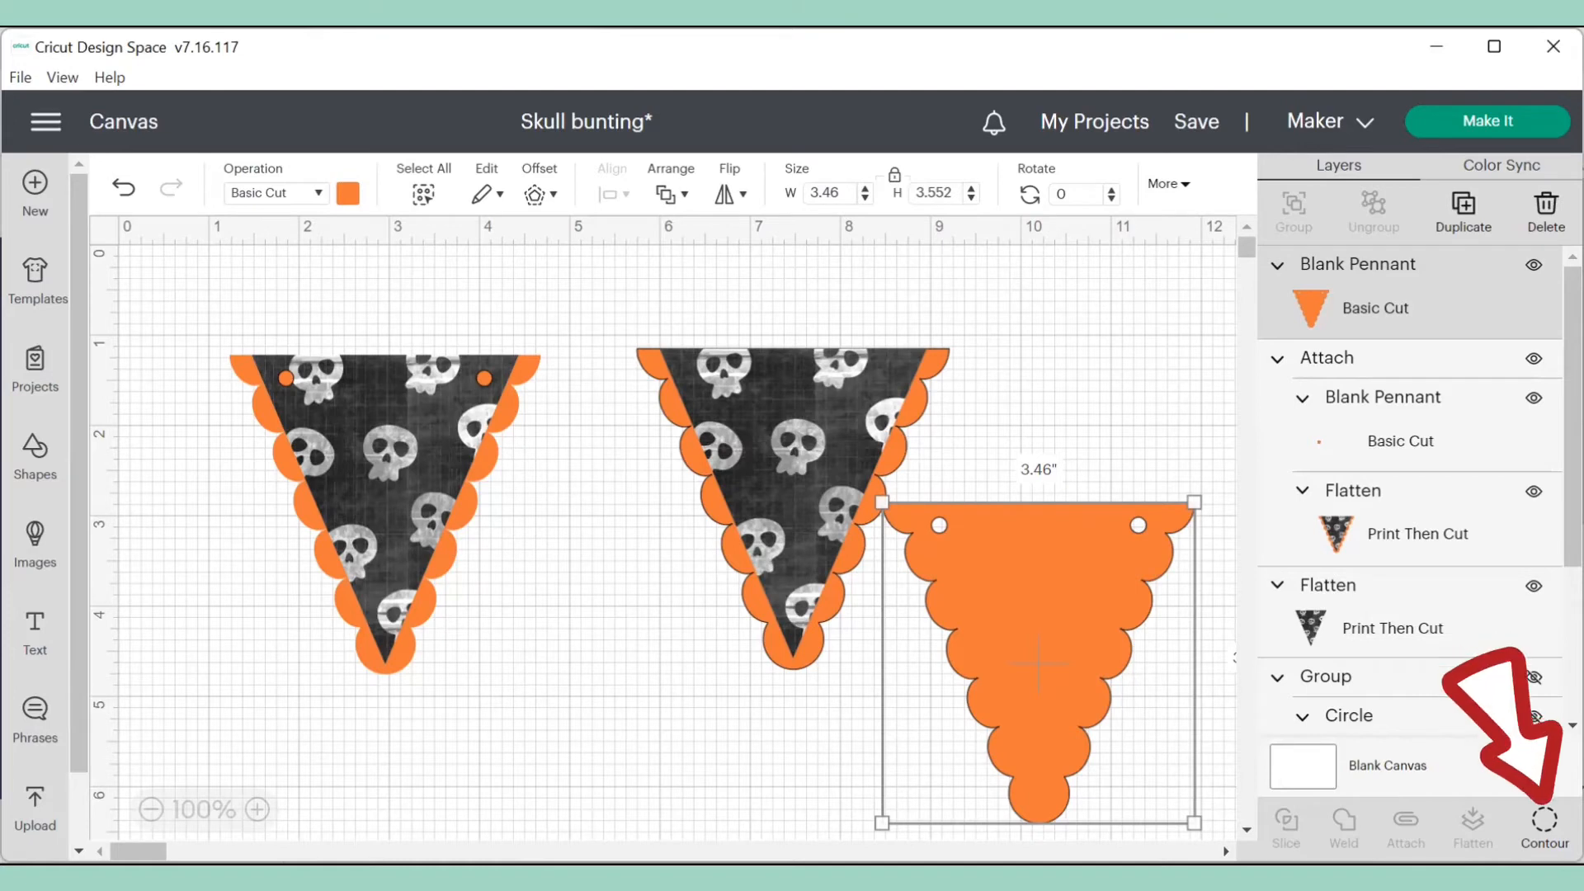
# - Hide the pennant copy's outer scalloped contour, leaving only its two hole circles, and move them clear of the flag
pyautogui.click(1544, 820)
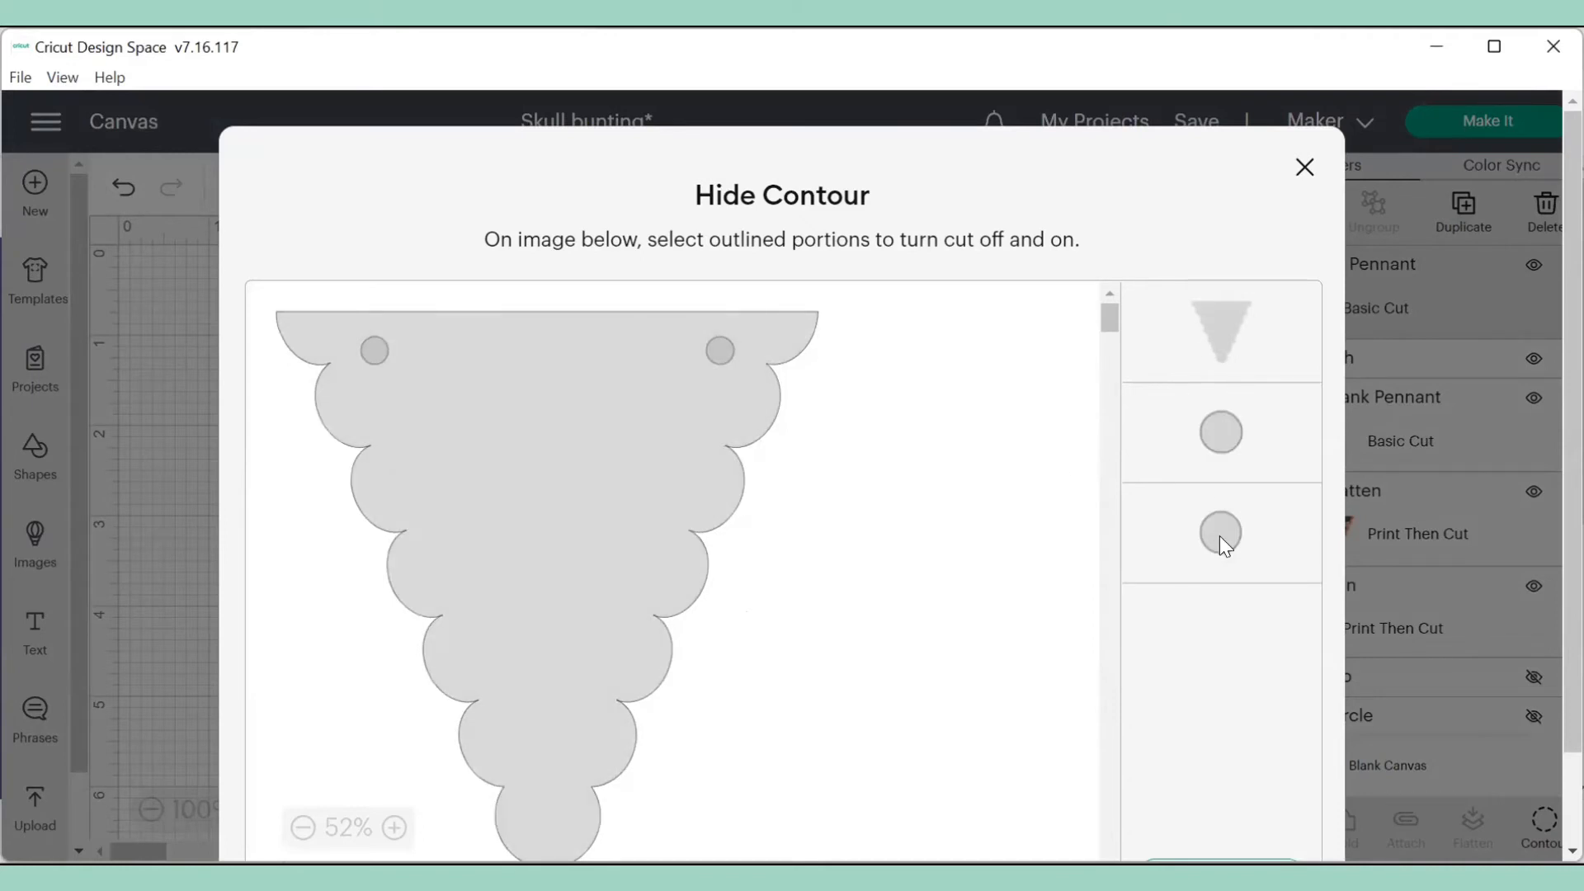
pyautogui.click(1217, 320)
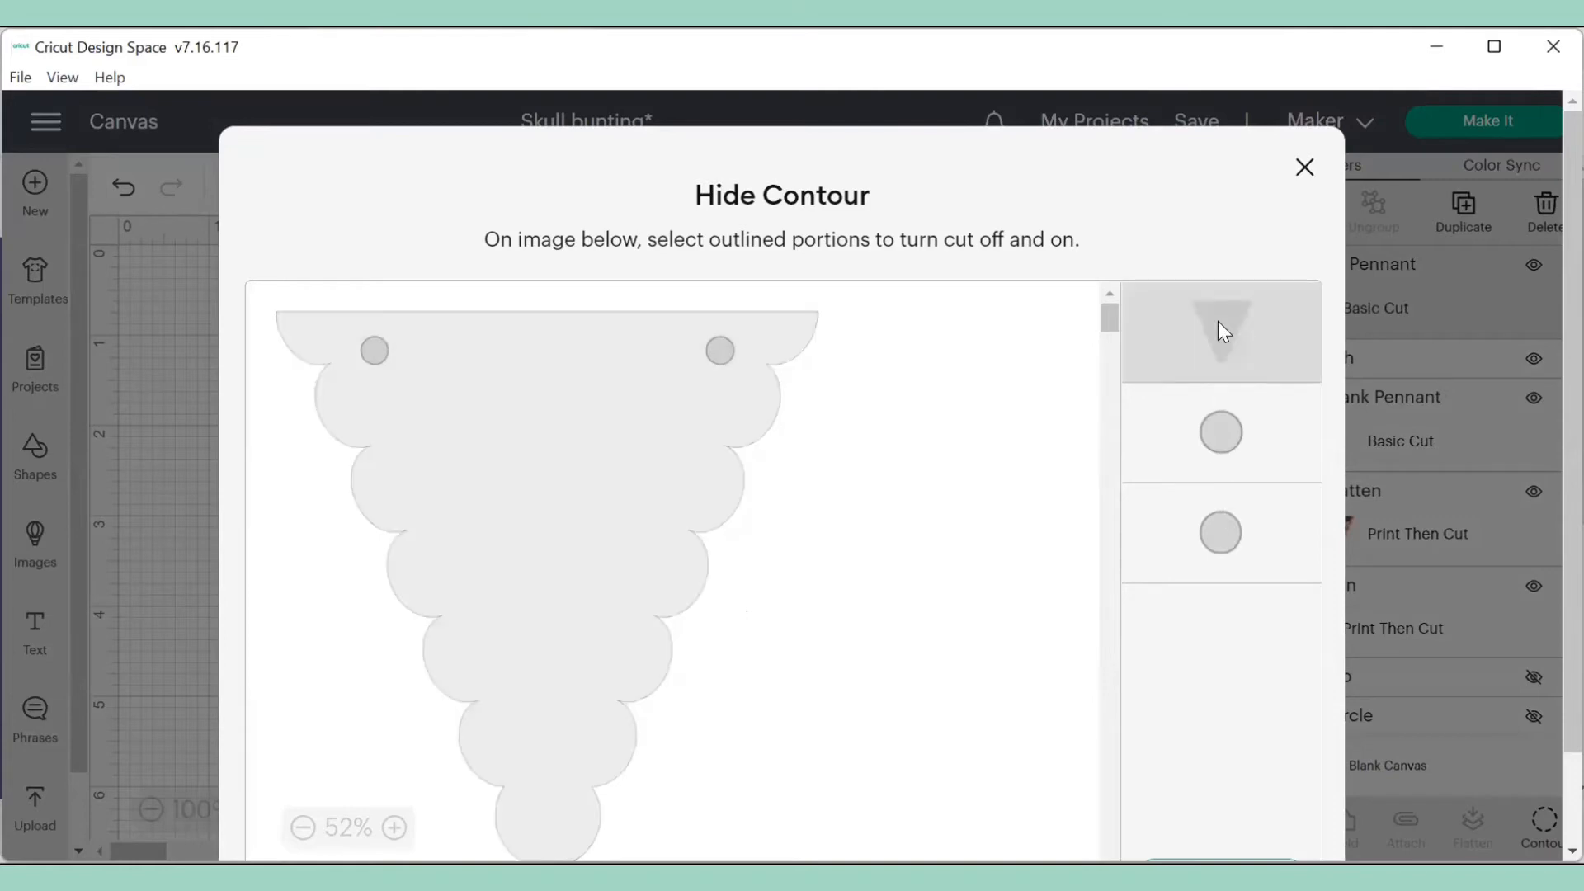
pyautogui.click(1305, 169)
pyautogui.click(1111, 652)
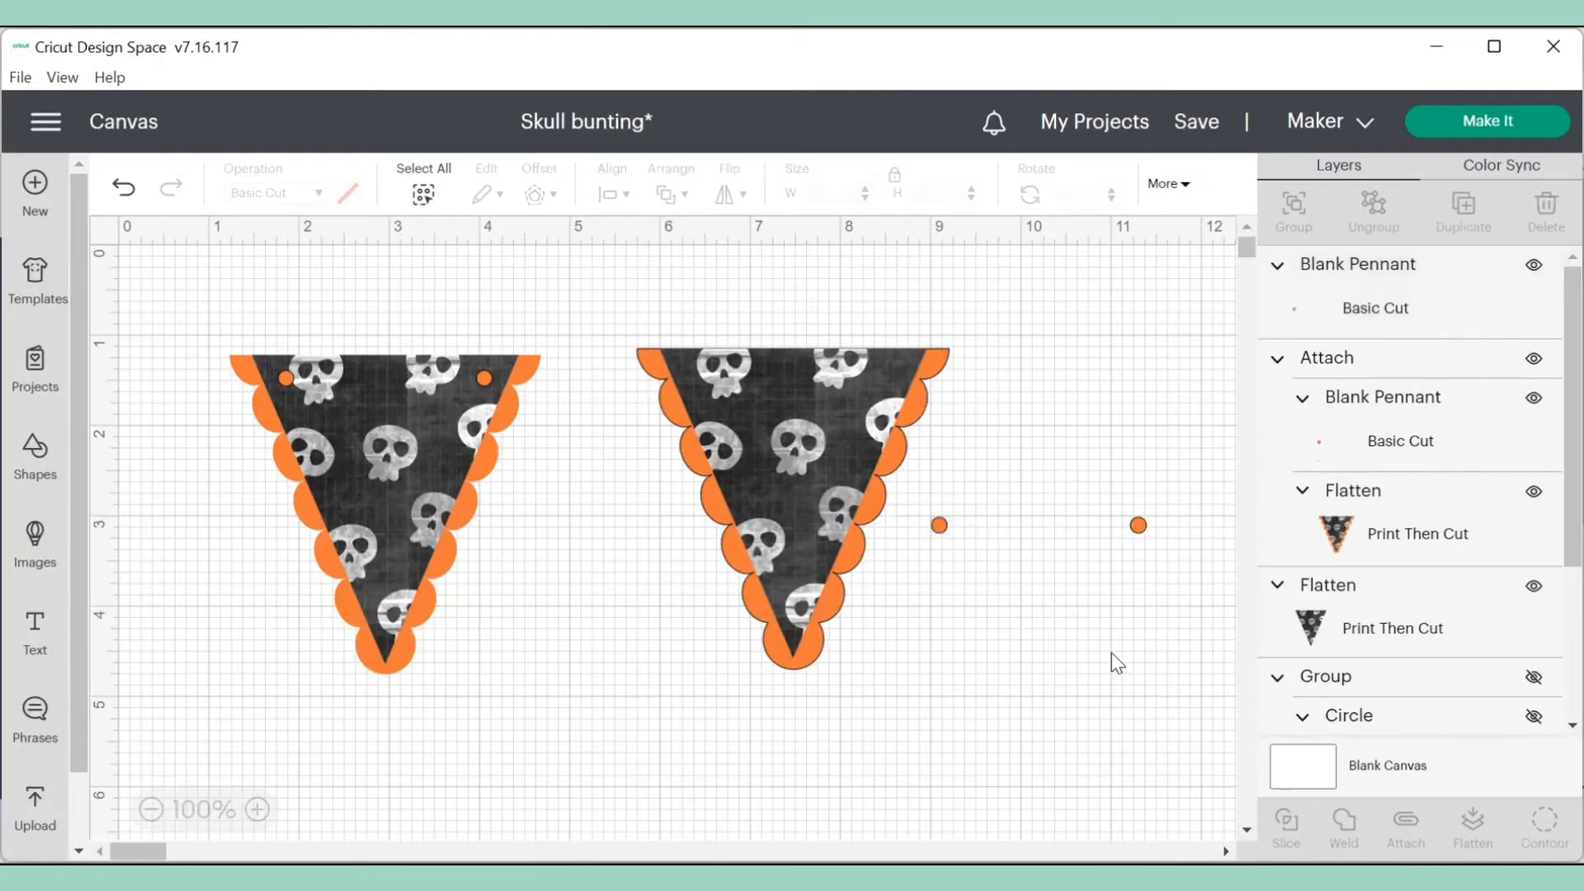
pyautogui.click(941, 526)
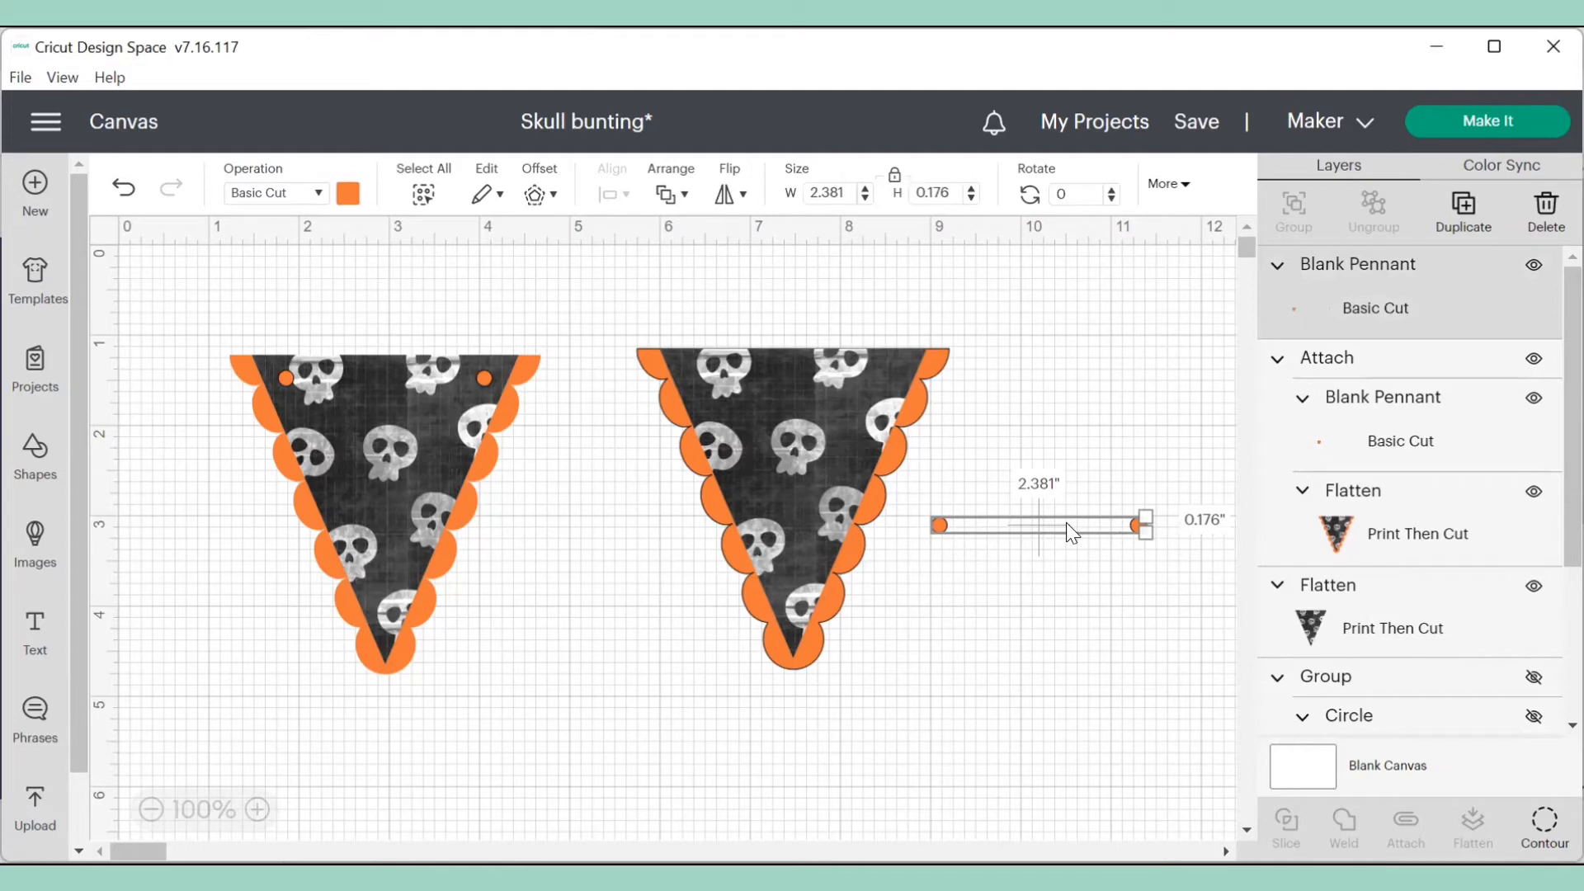
pyautogui.moveTo(1066, 524); pyautogui.dragTo(1100, 586)
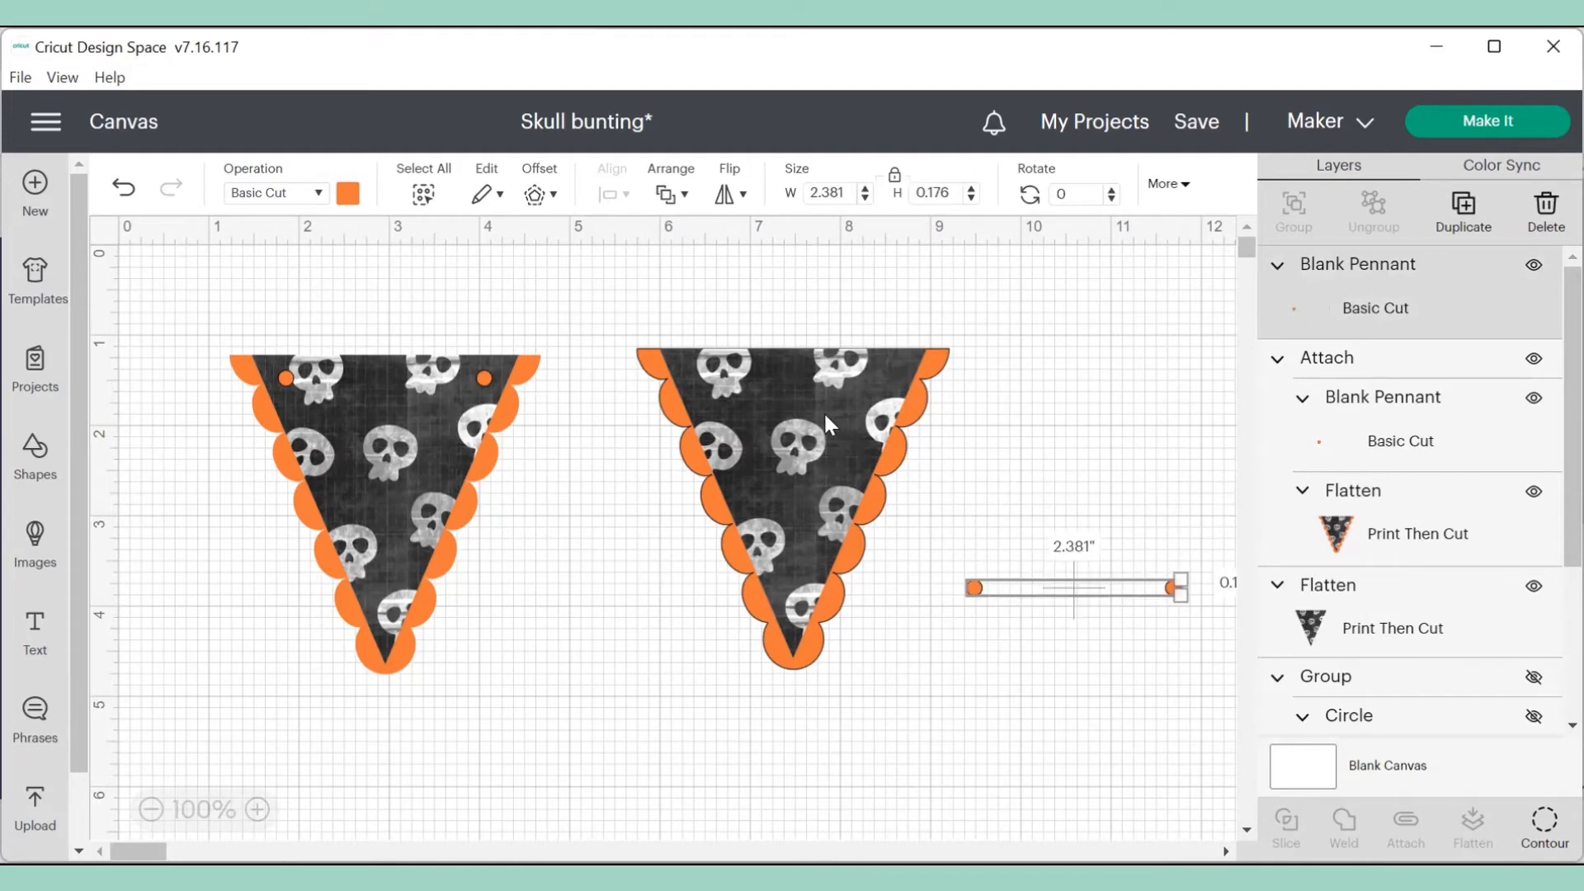
pyautogui.click(975, 439)
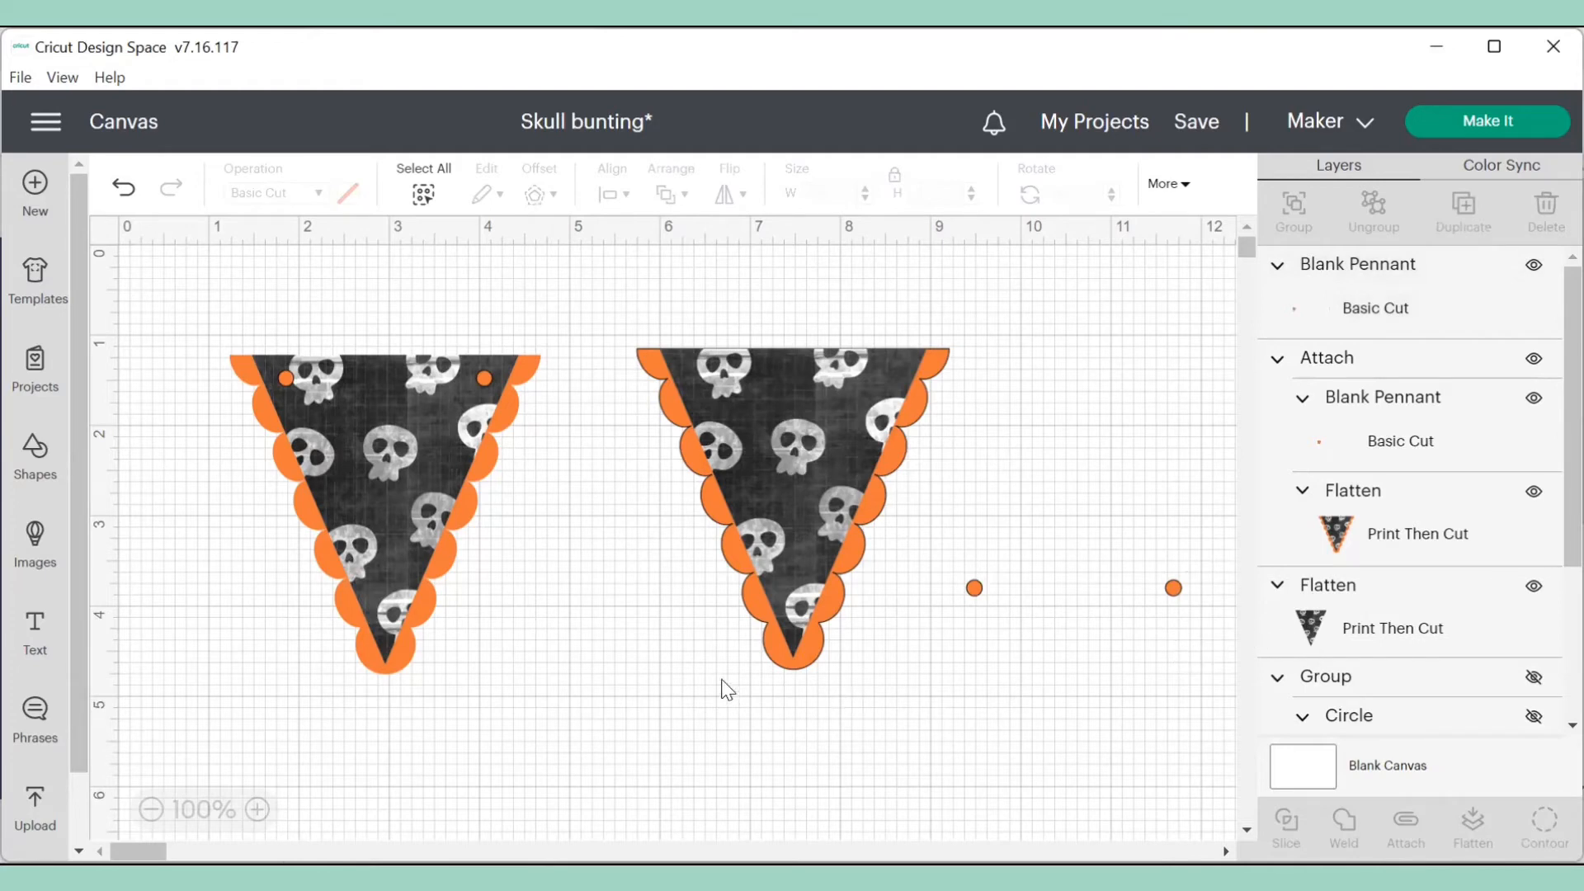
# - Flatten the right-hand skull triangle and its orange scalloped pennant into one Print Then Cut layer
pyautogui.moveTo(721, 679); pyautogui.dragTo(846, 279)
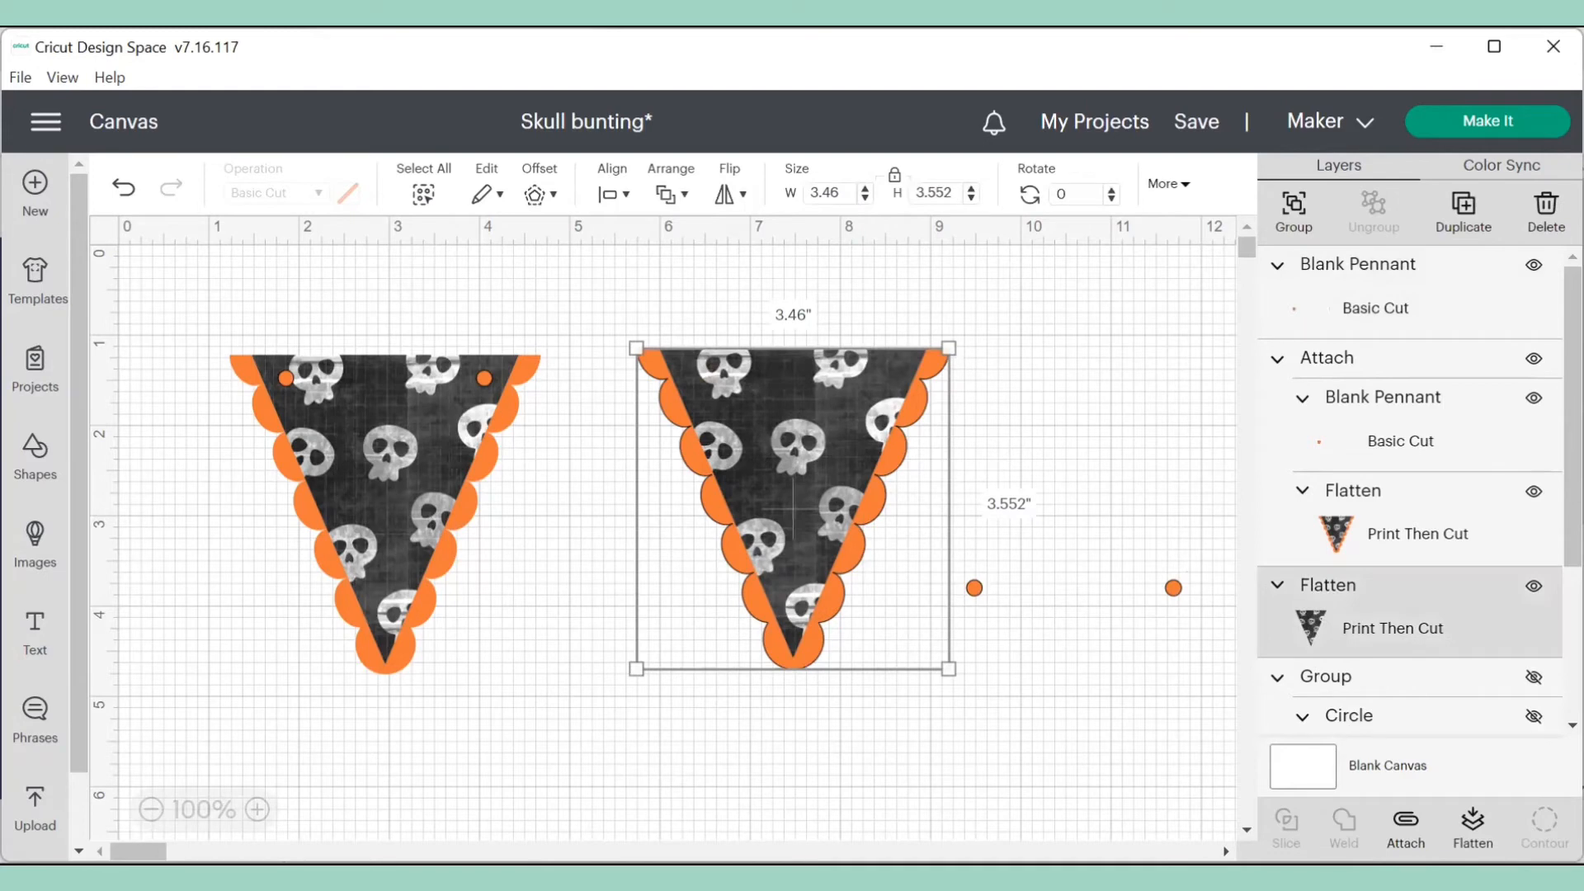
pyautogui.click(1472, 822)
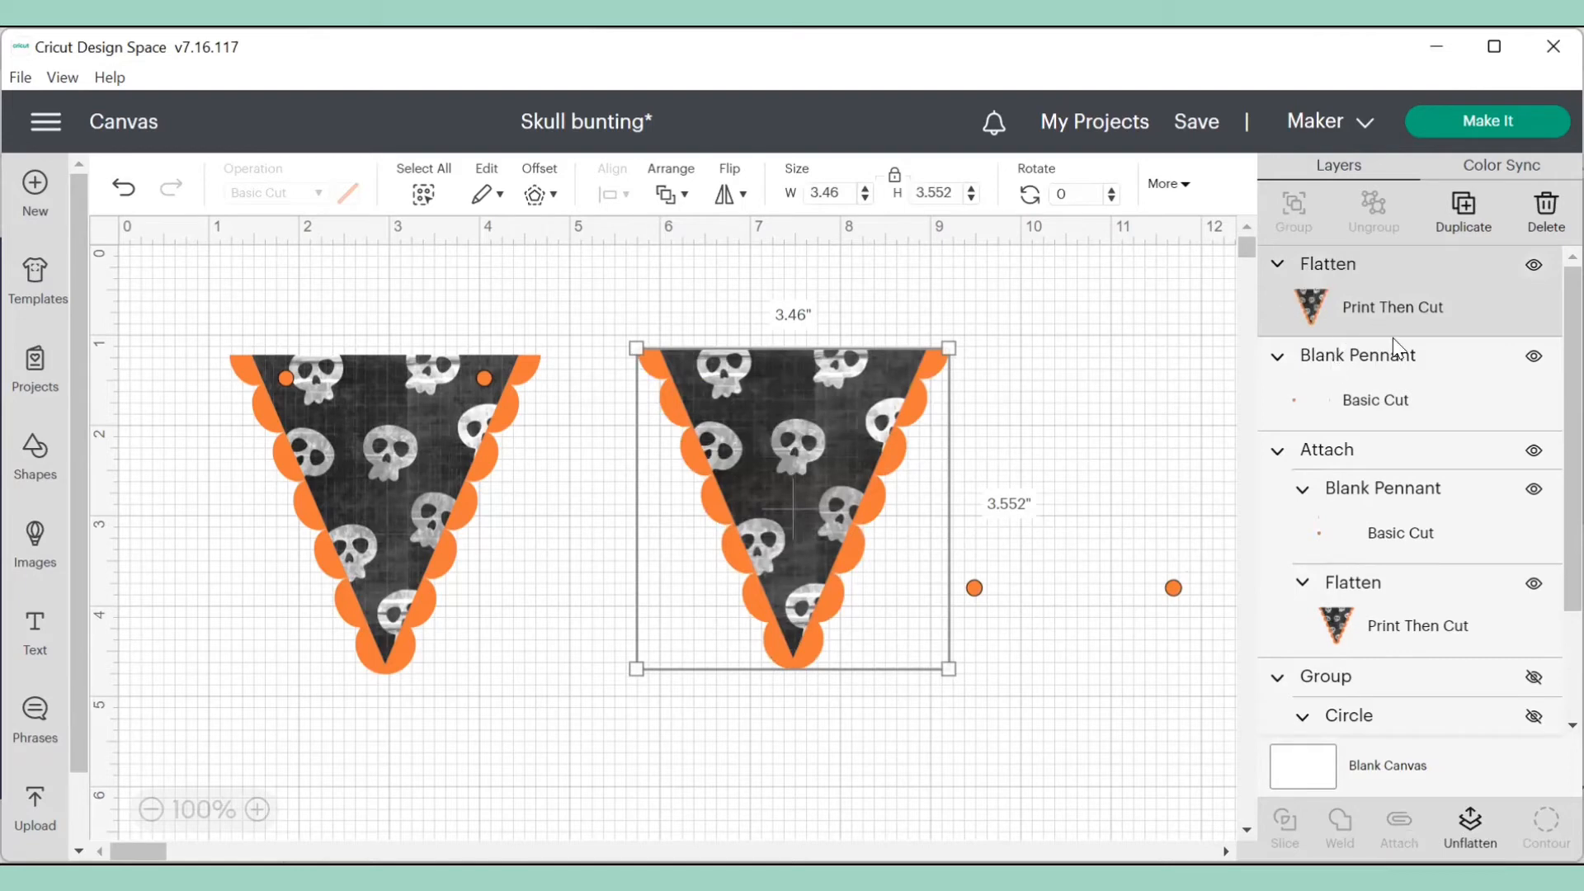
pyautogui.click(1087, 661)
# - Move the pair of orange circles onto the upper part of the flattened flag and bring them to the front
pyautogui.click(1012, 592)
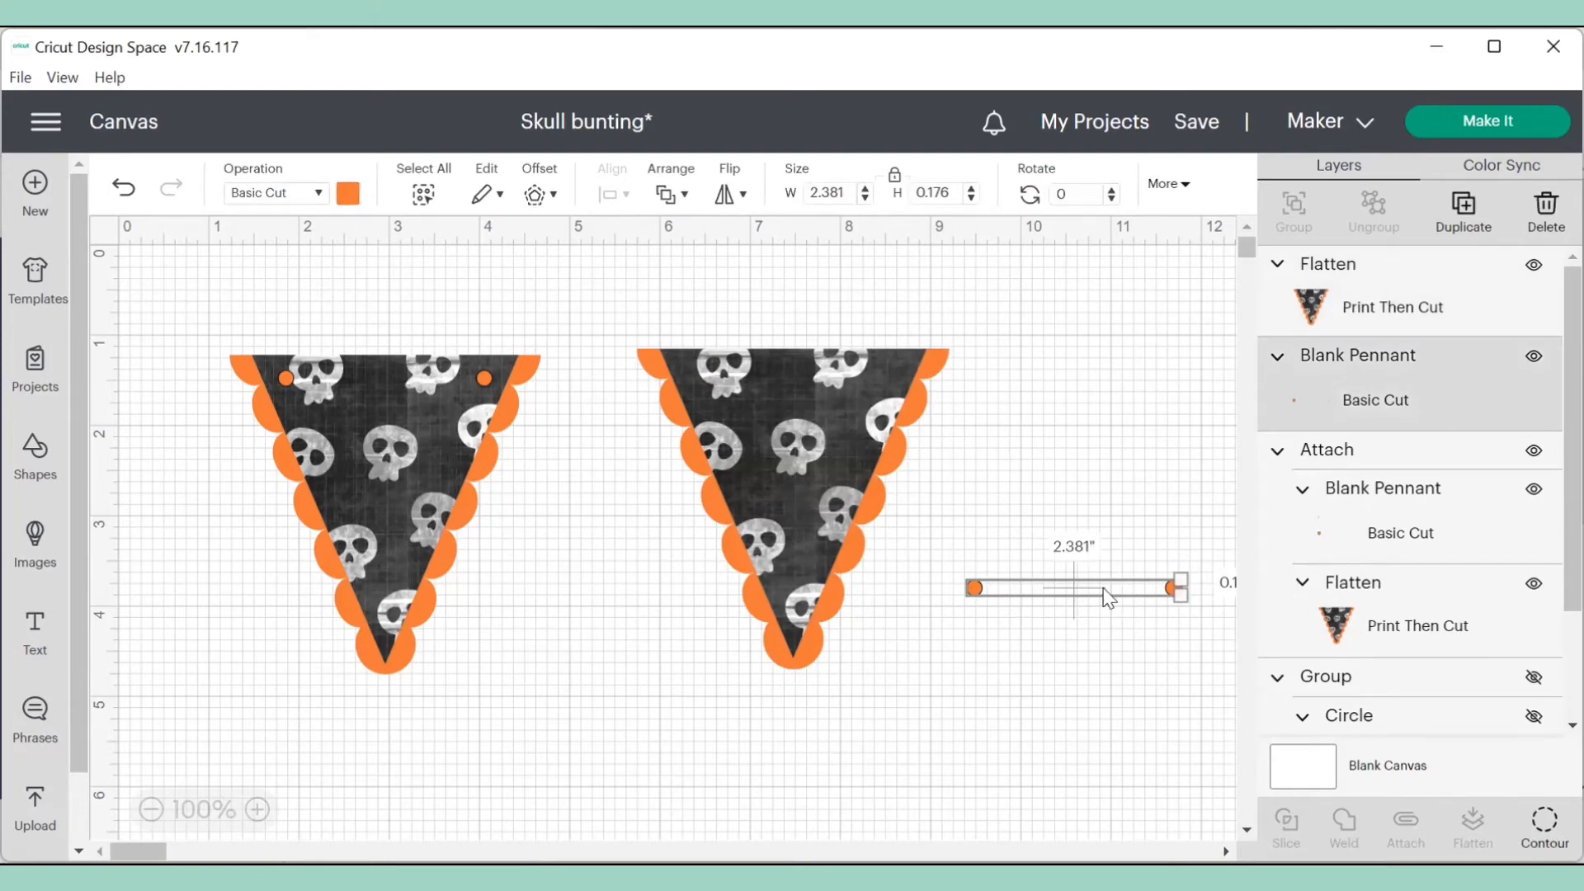
pyautogui.moveTo(1104, 592); pyautogui.dragTo(818, 364)
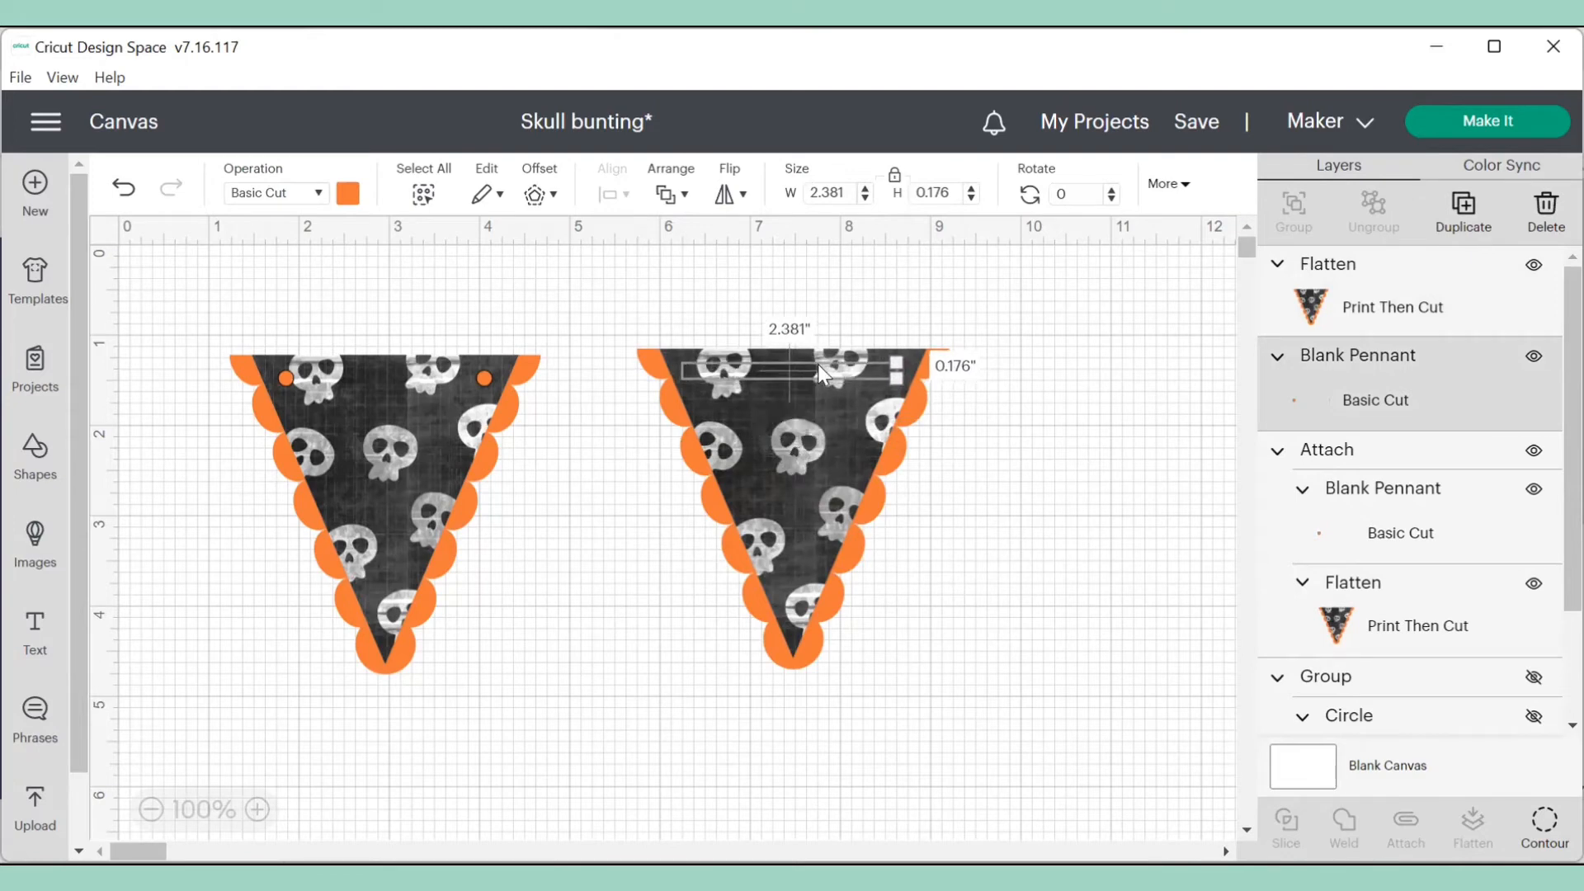
pyautogui.click(667, 196)
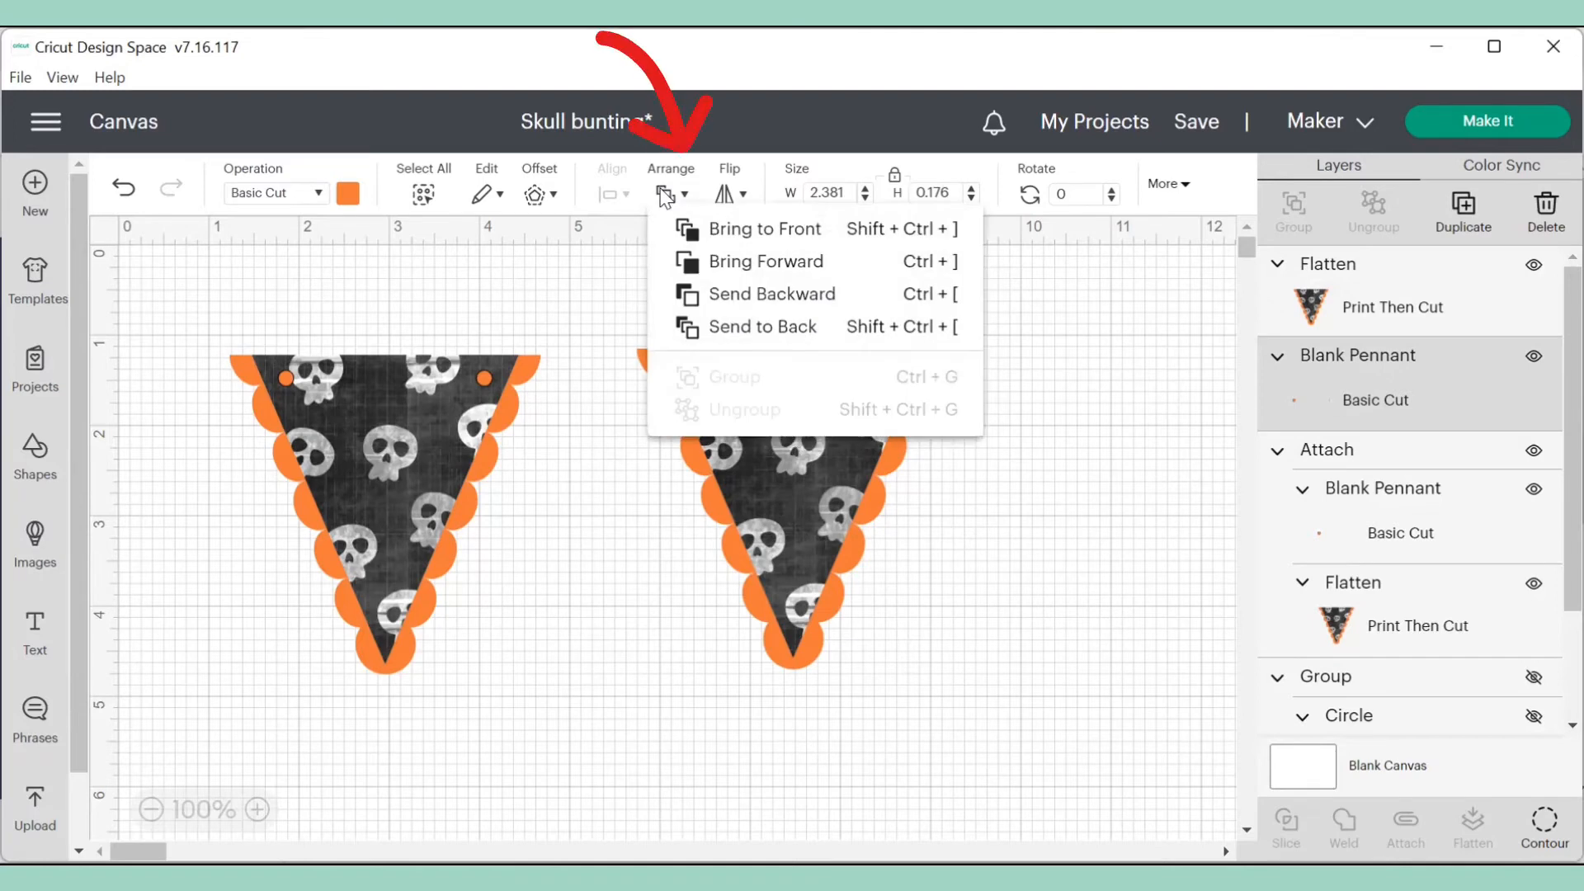
pyautogui.click(740, 235)
pyautogui.click(977, 509)
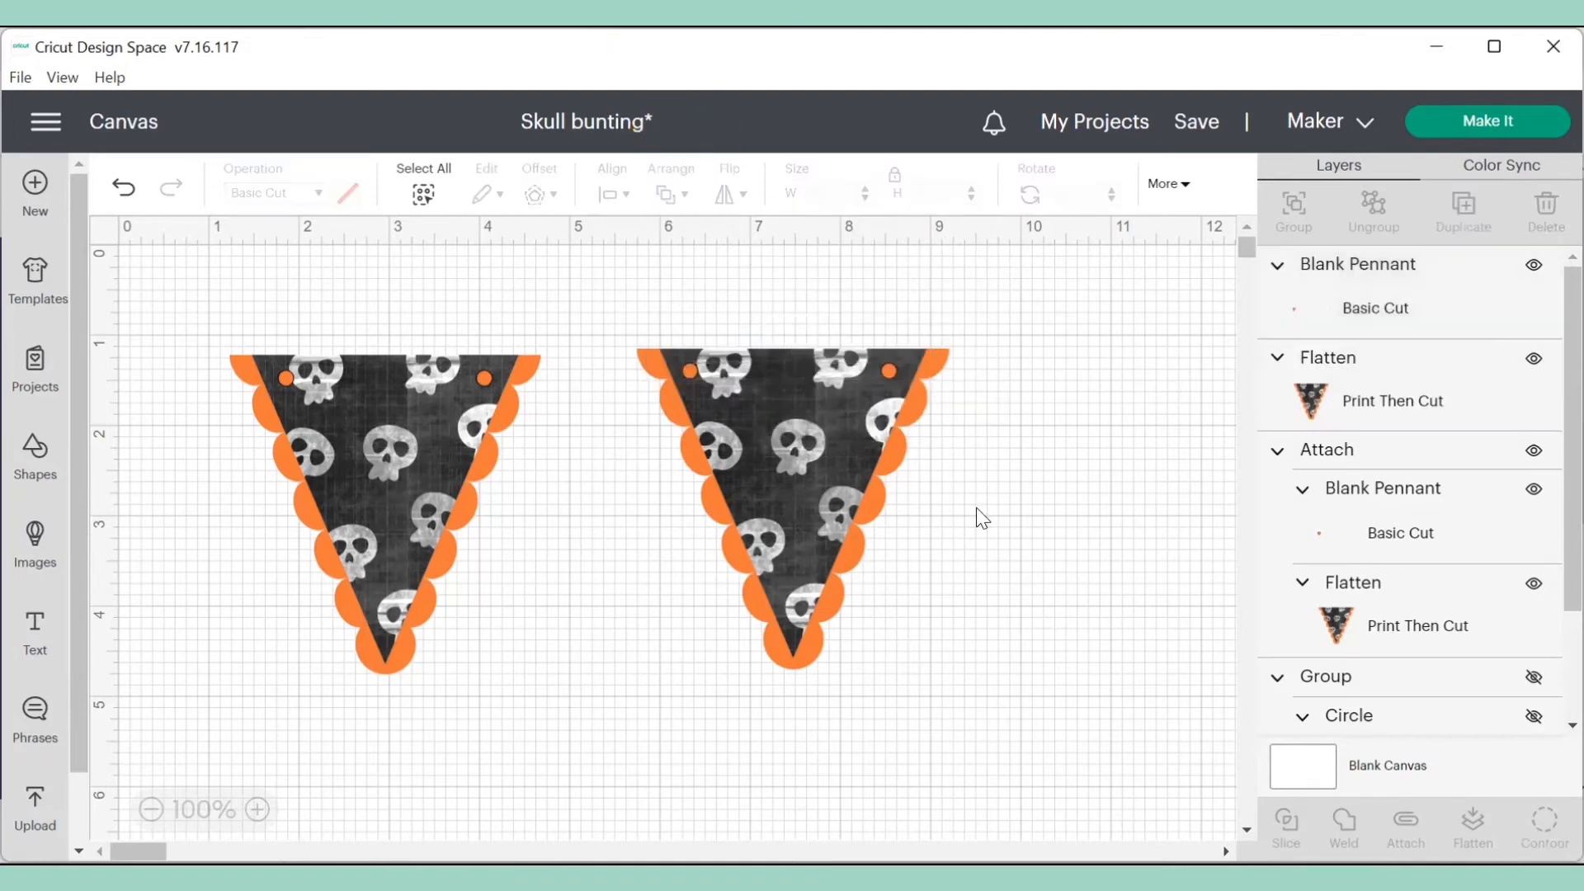
# - Center the pair of orange circles horizontally on the right-hand flattened skull flag
pyautogui.moveTo(596, 314); pyautogui.dragTo(996, 707)
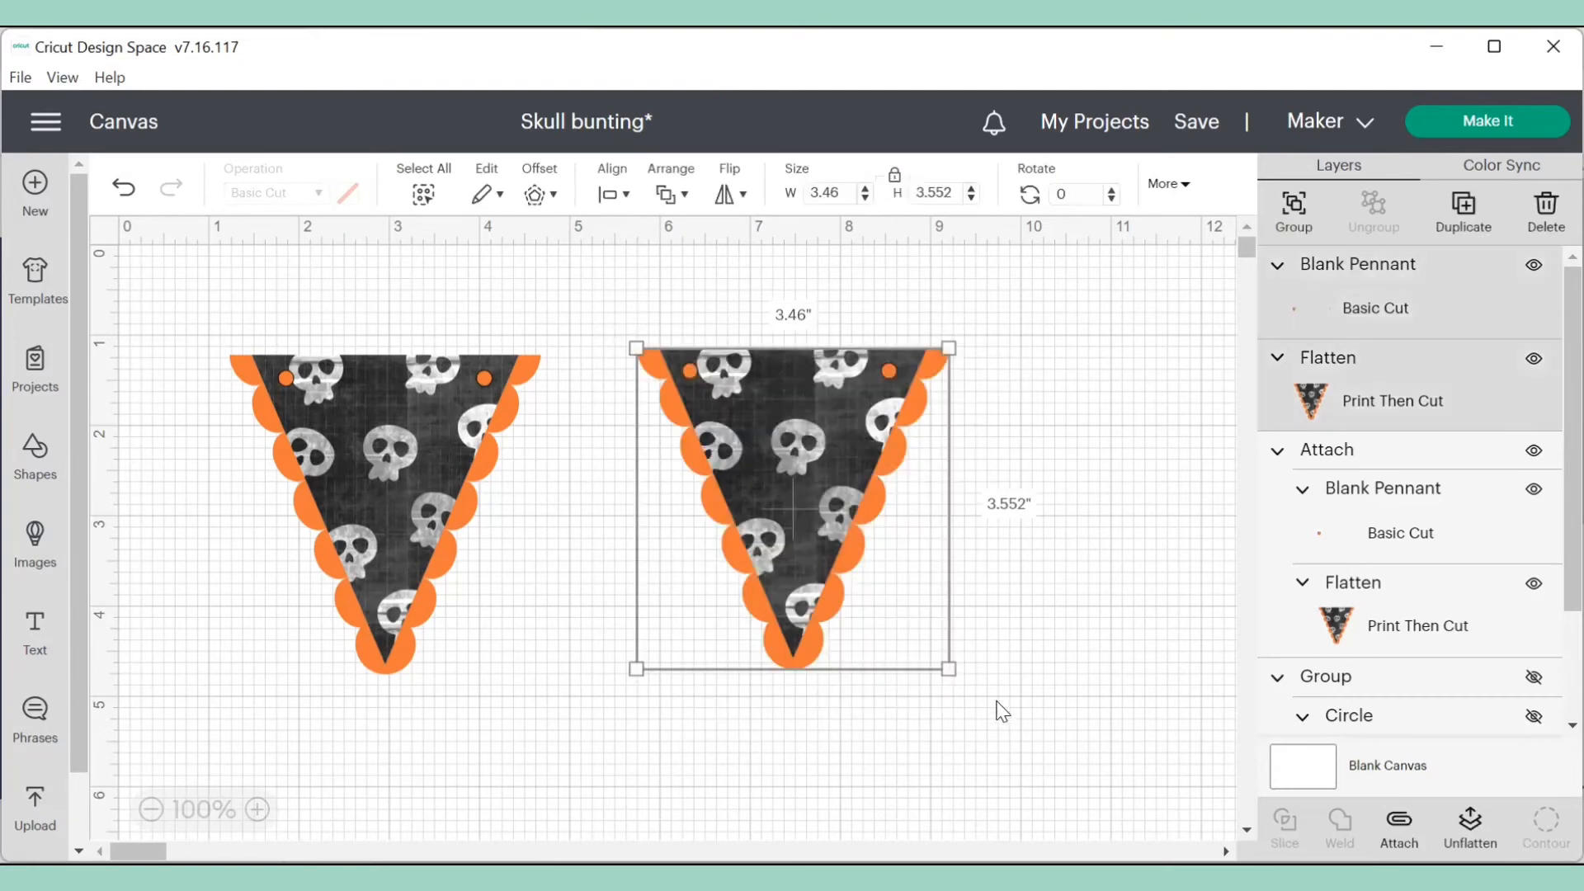
pyautogui.click(609, 195)
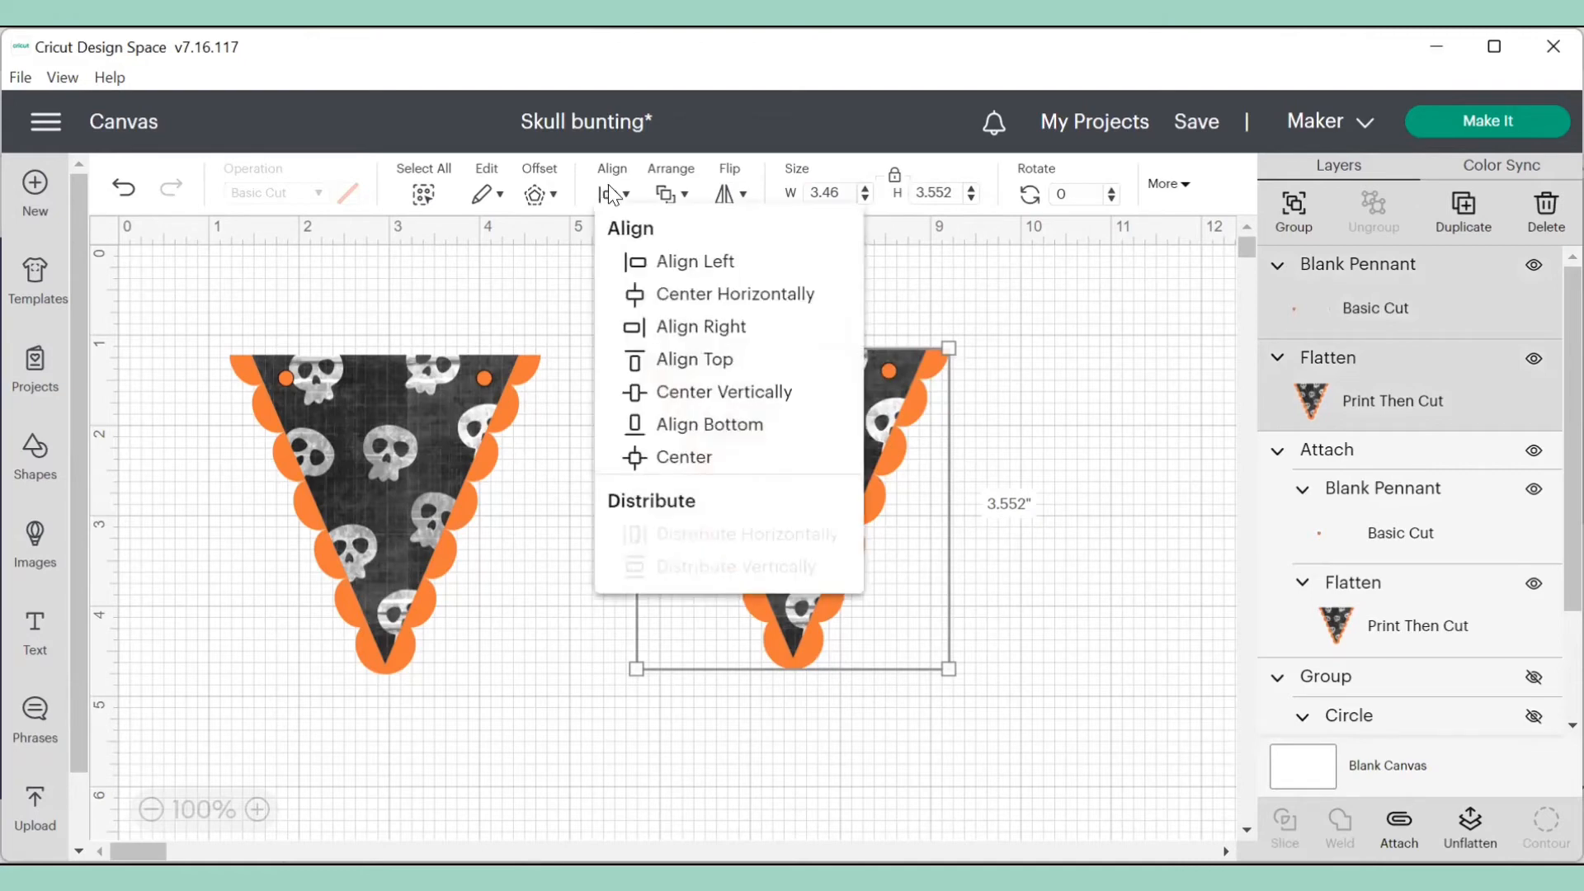
pyautogui.click(704, 294)
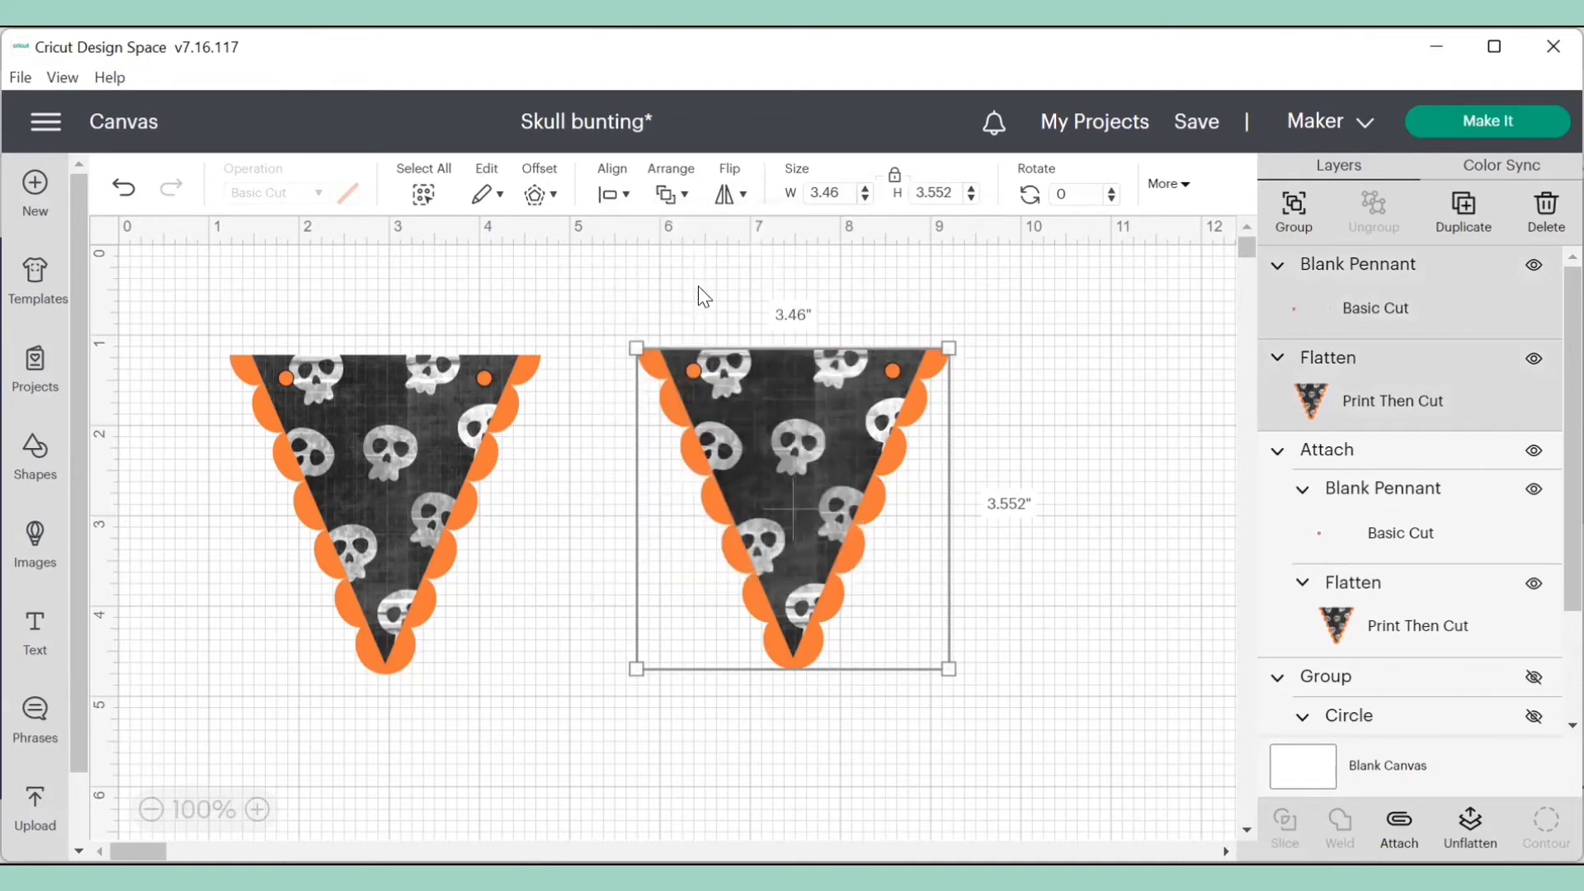
pyautogui.click(1065, 349)
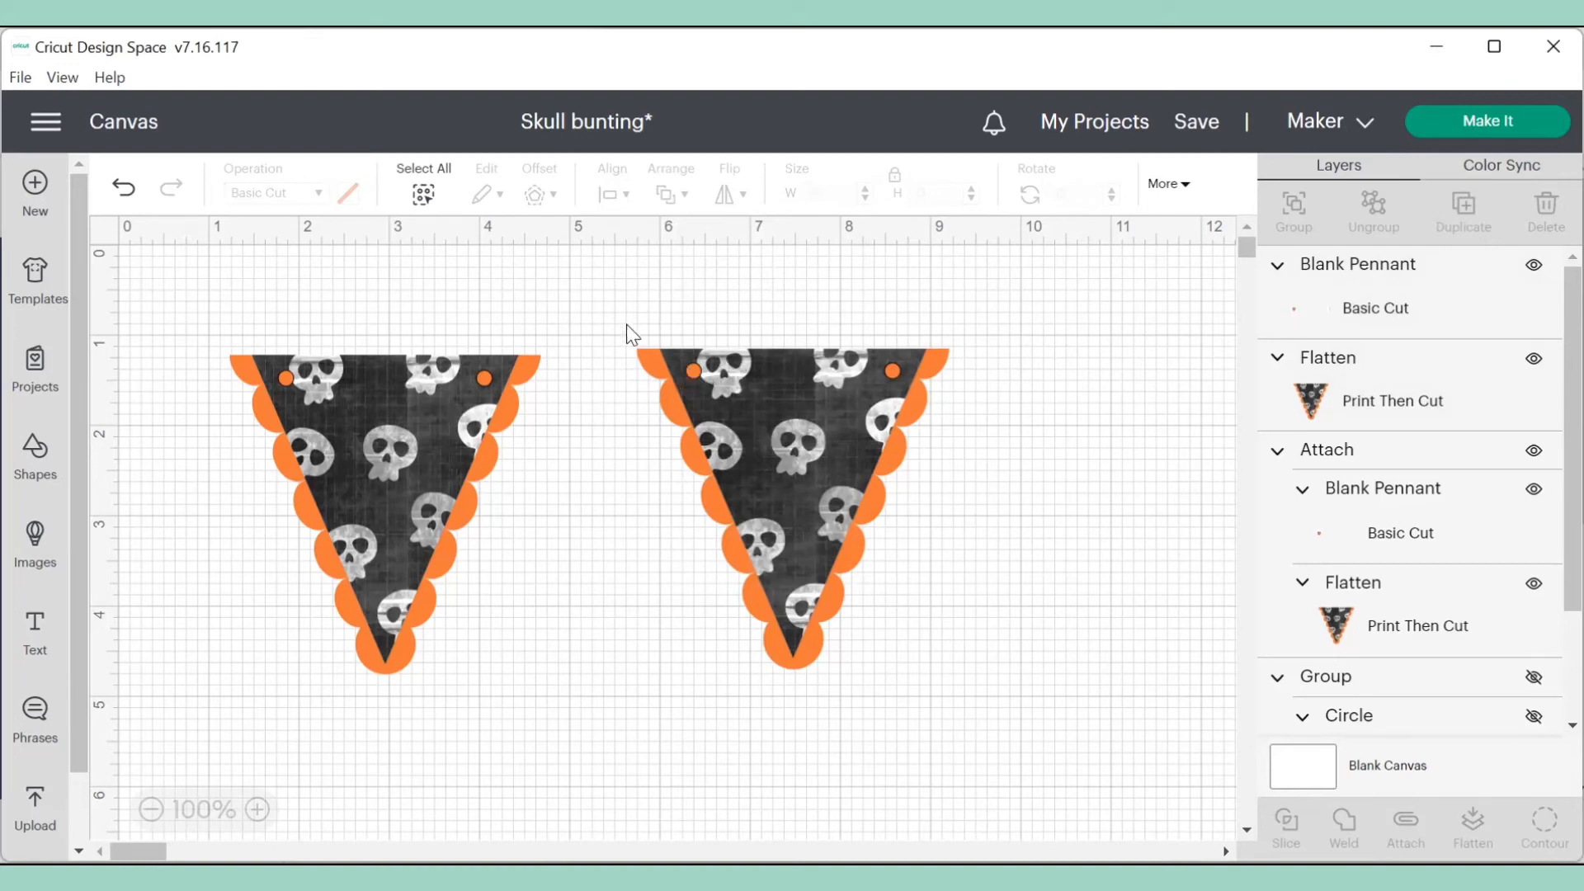
# - Attach the two hole circles to the right-hand flattened flag
pyautogui.moveTo(611, 320); pyautogui.dragTo(988, 701)
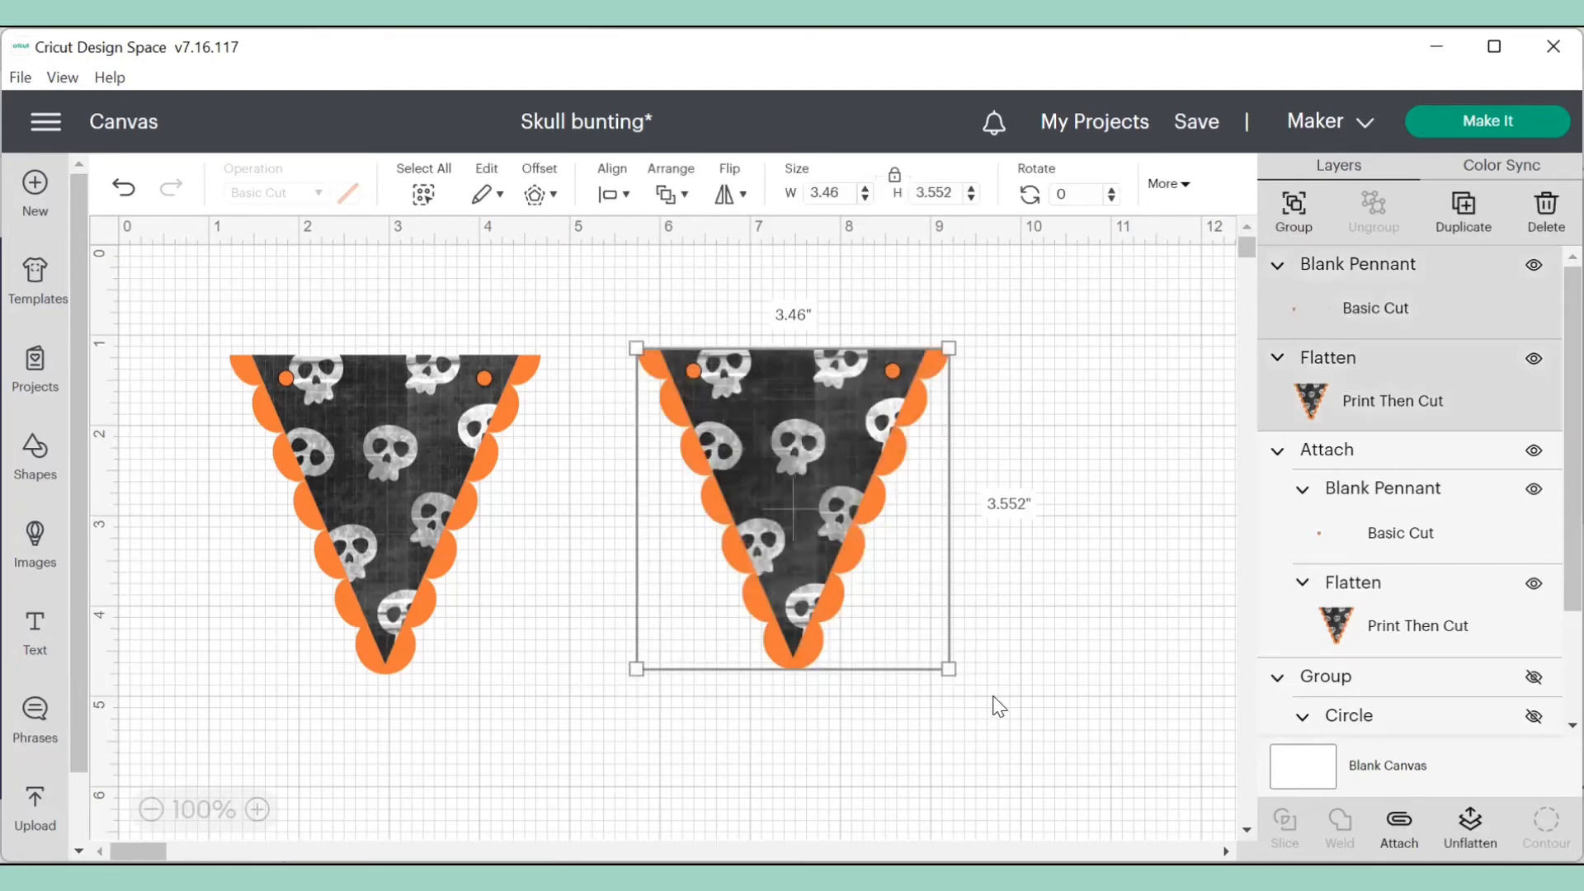
pyautogui.click(1399, 822)
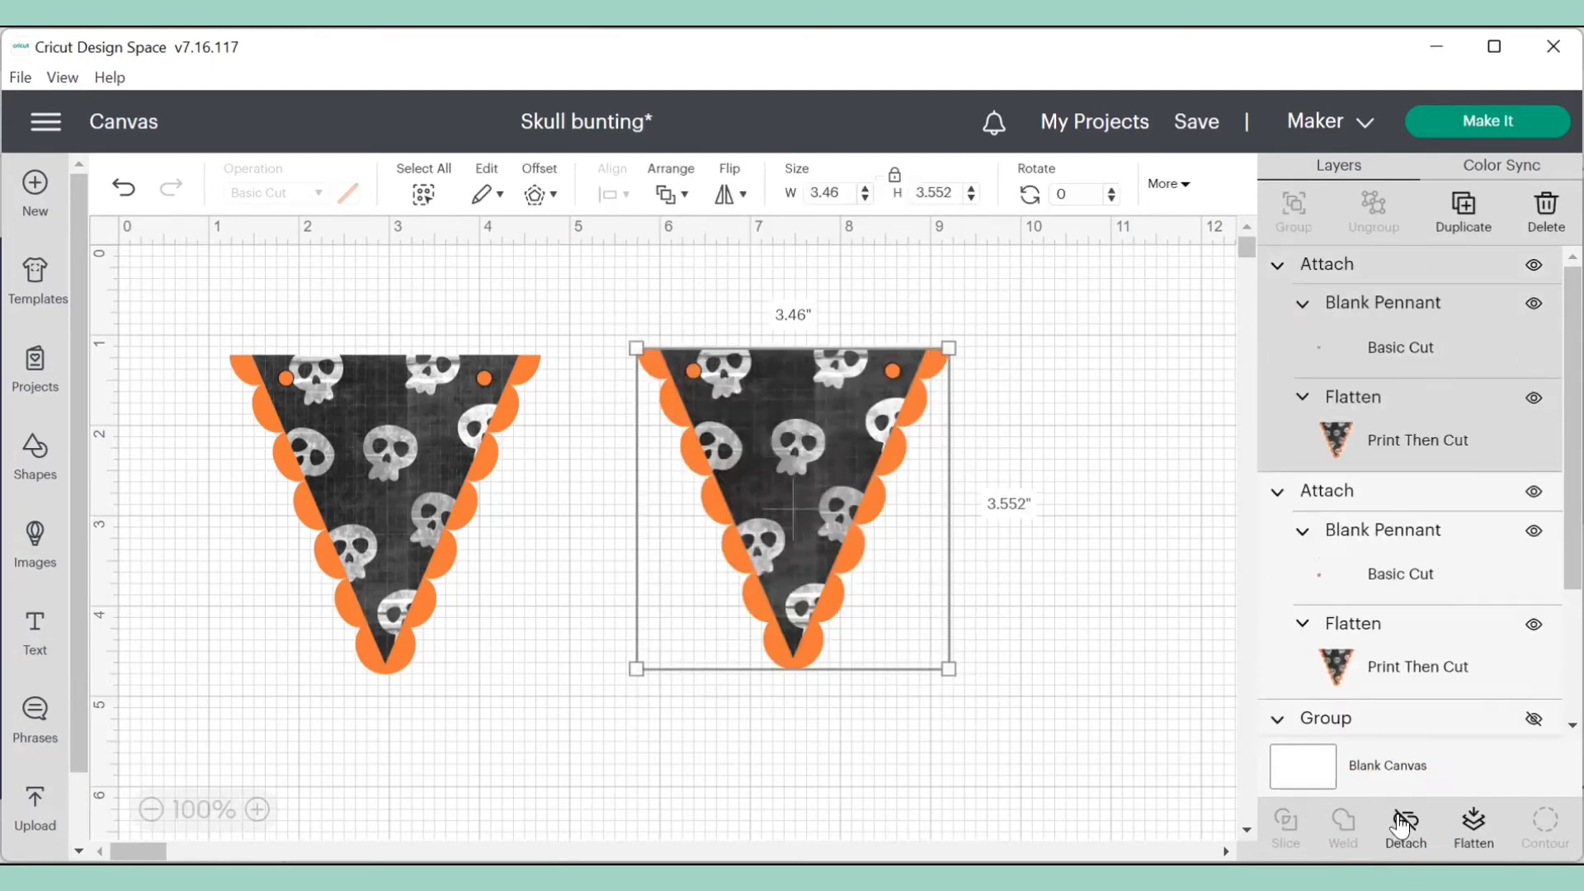
pyautogui.click(1083, 675)
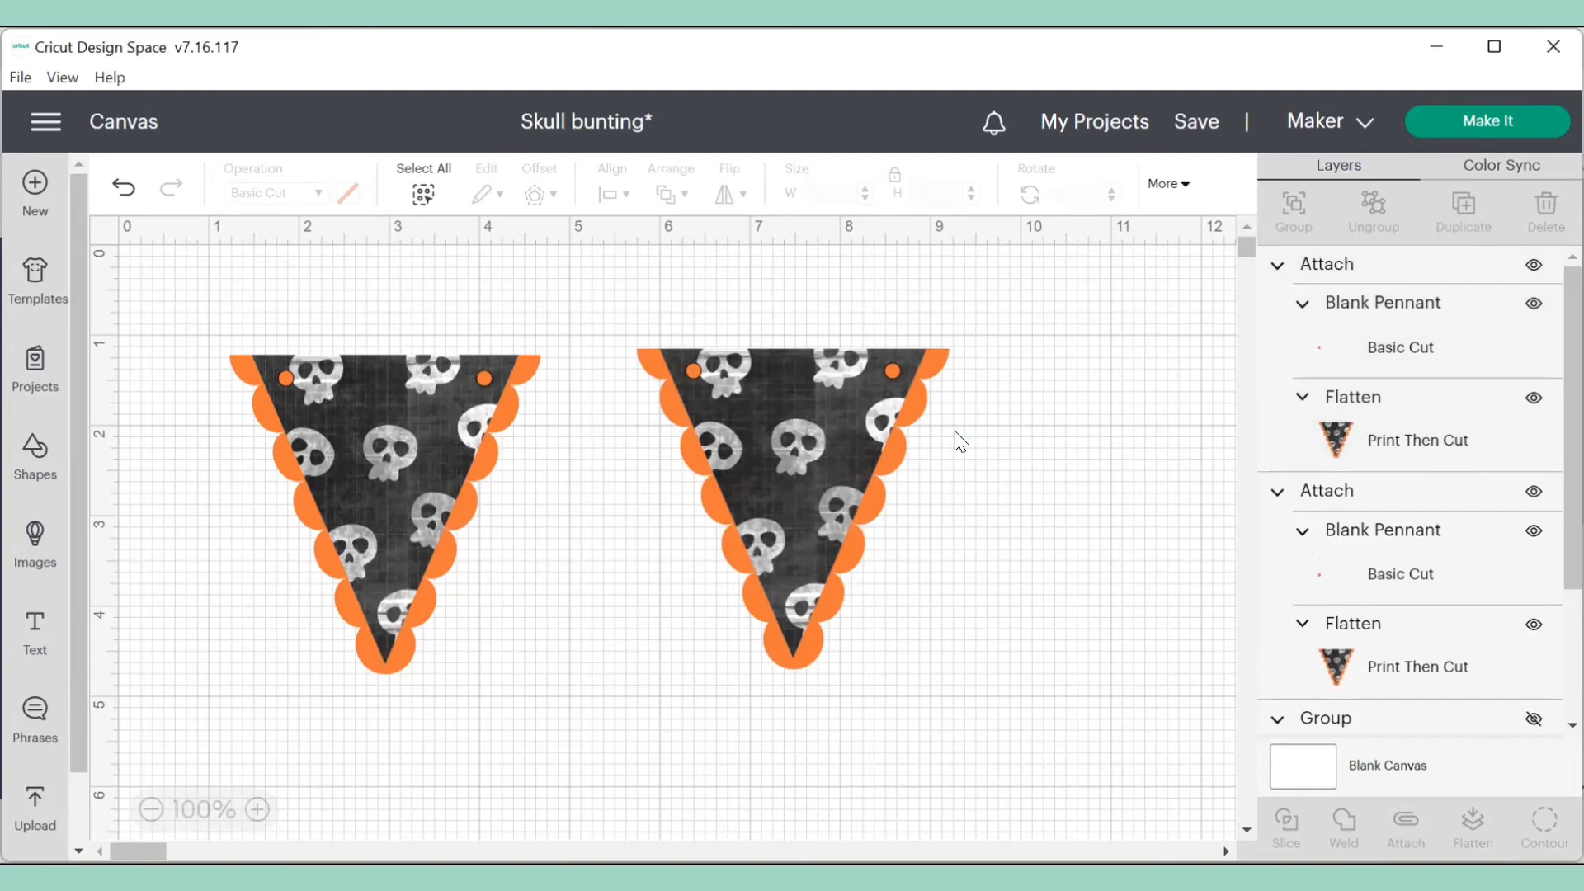
# - Send the skull bunting project to be made and continue past the mat preview, keeping one project copy
pyautogui.click(1448, 119)
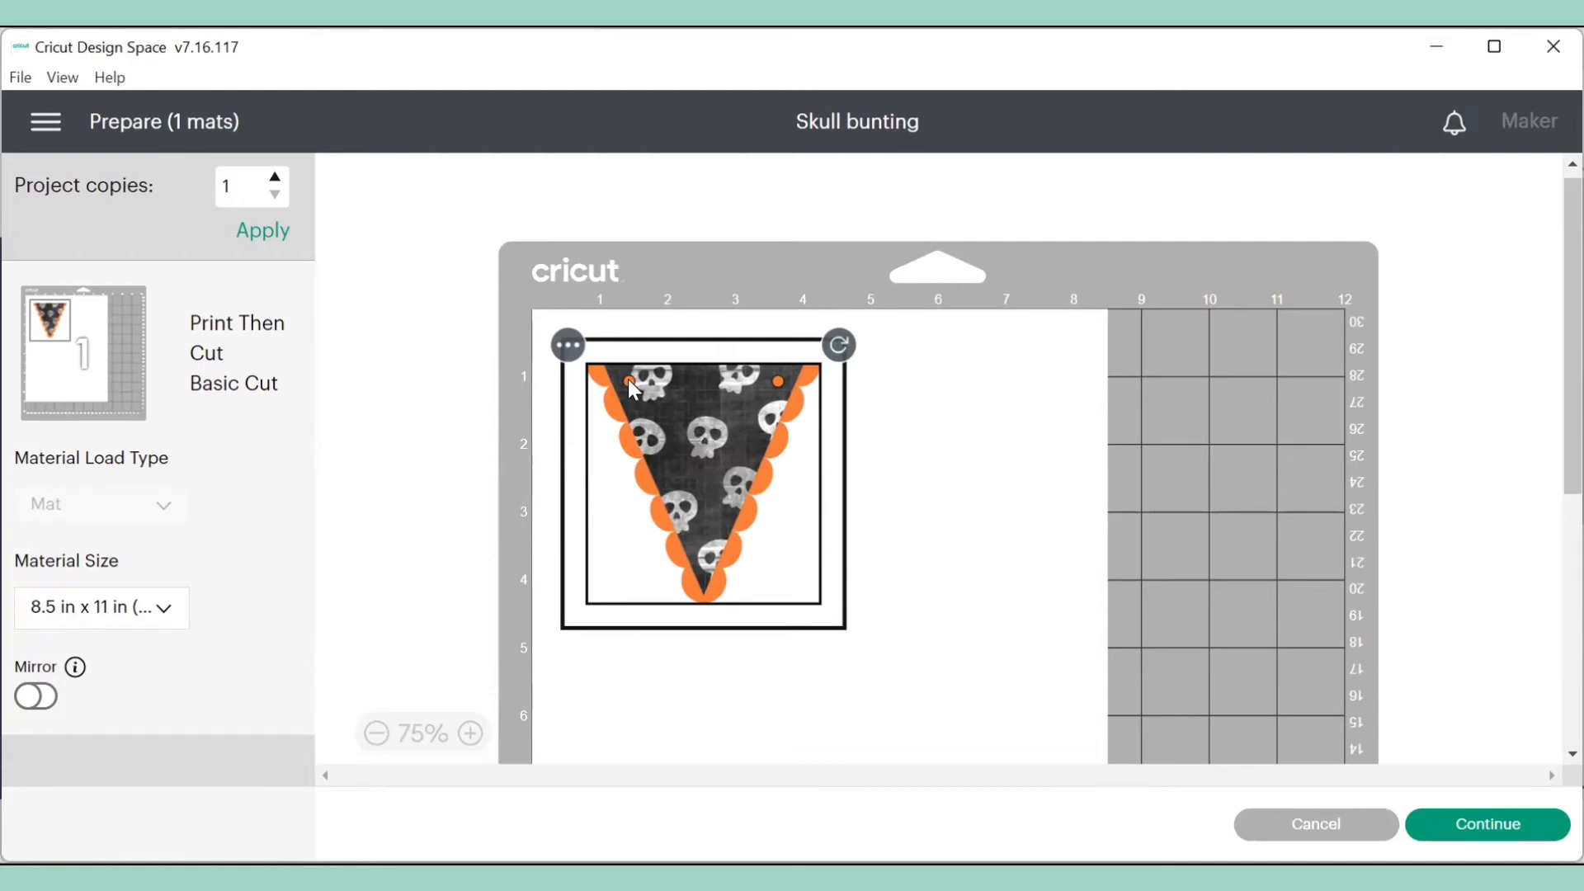
pyautogui.click(925, 614)
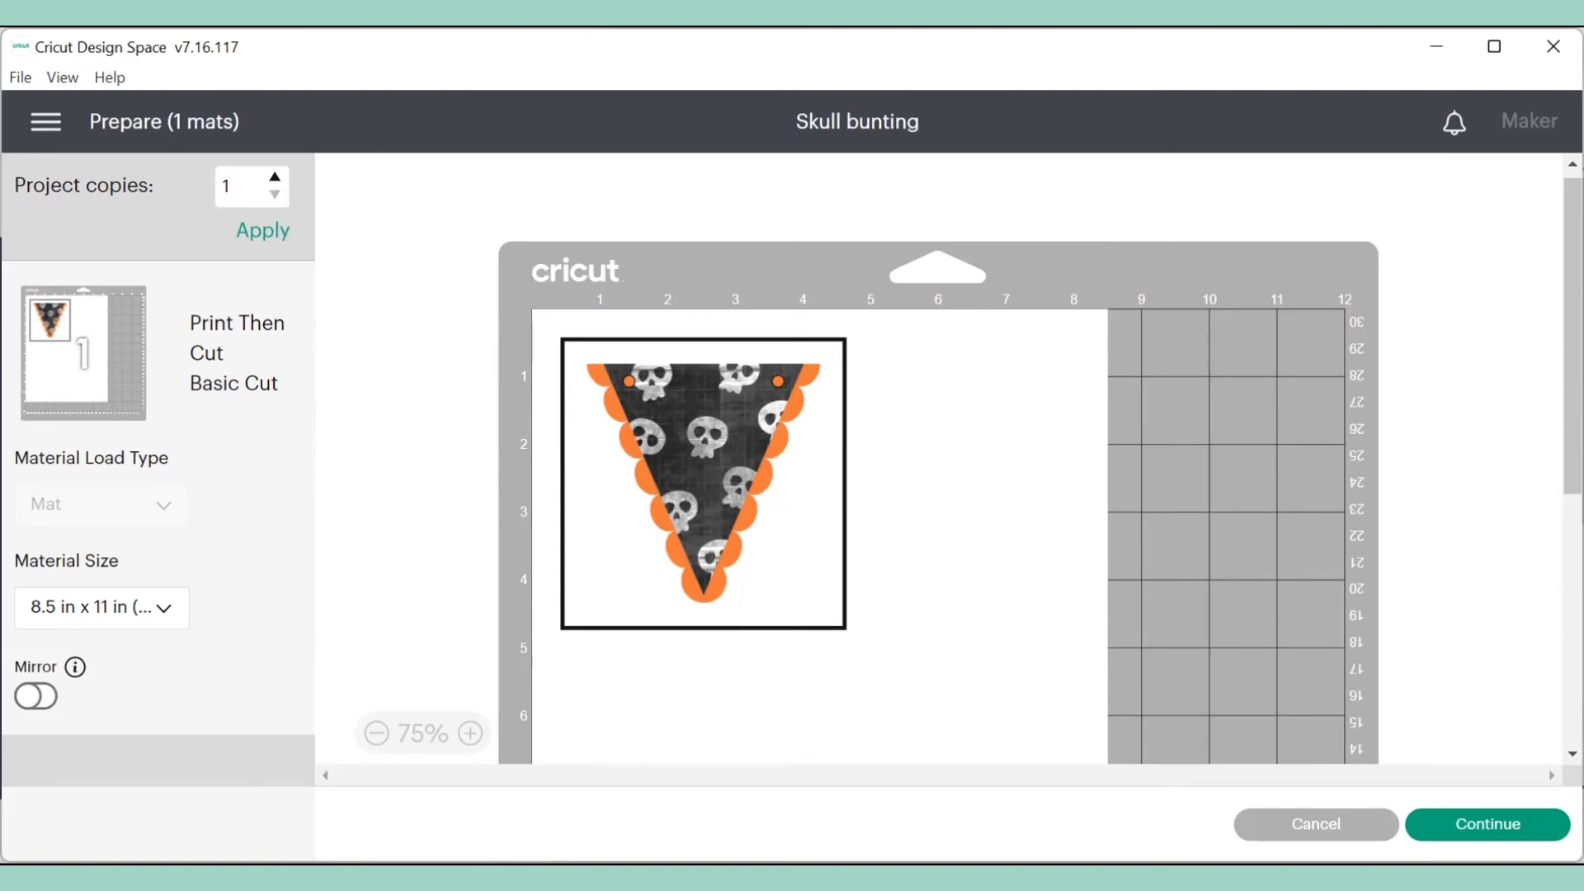
pyautogui.click(1487, 824)
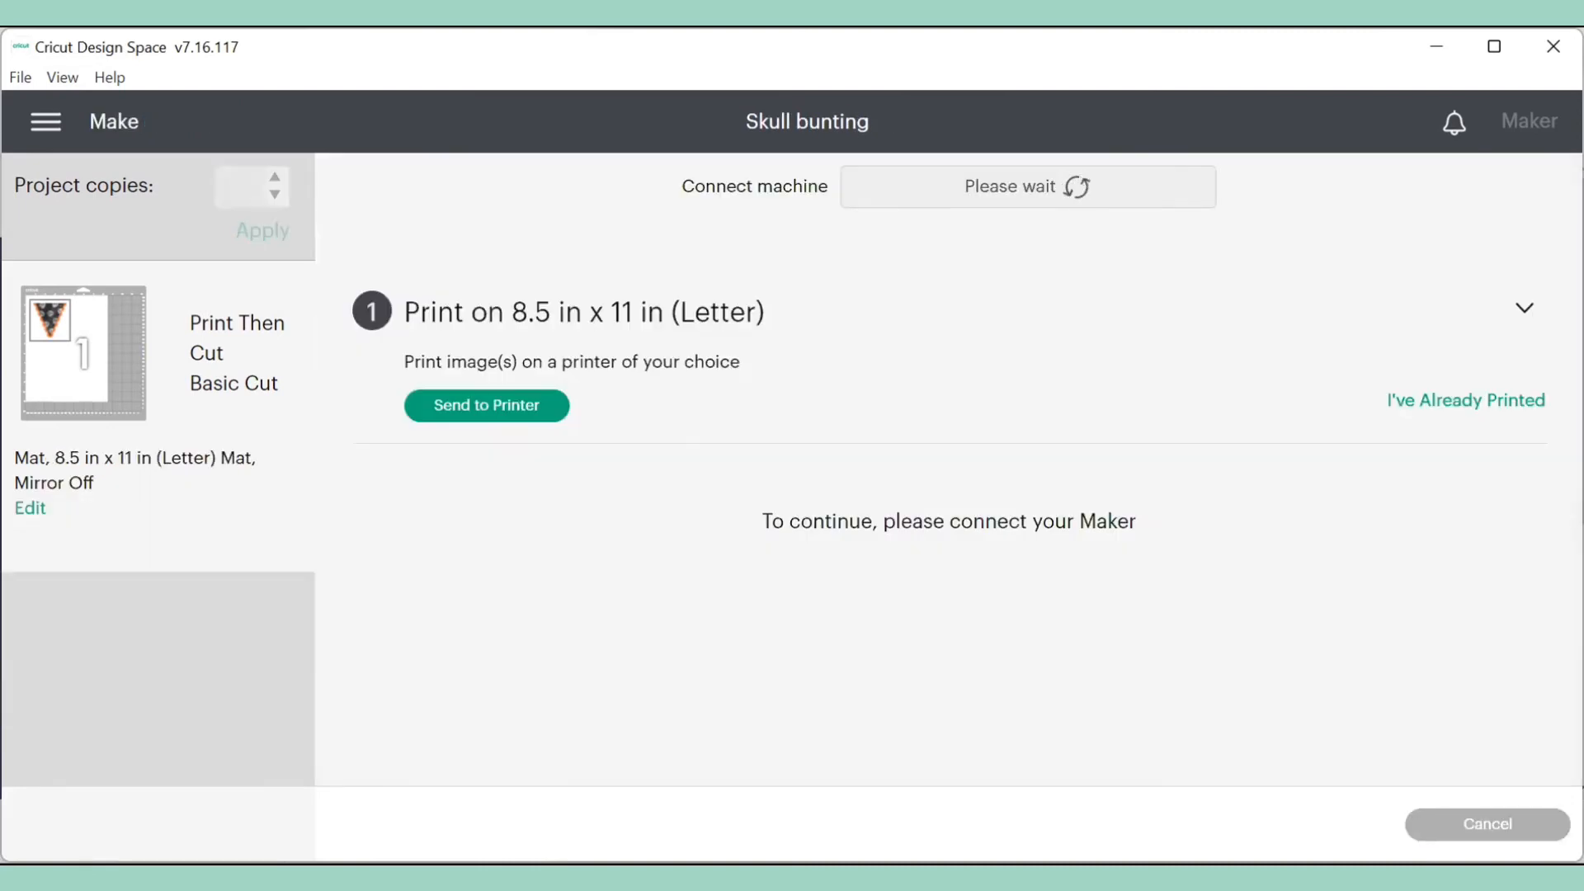
# - Send the flag sheet to the printer with the system print dialog enabled
pyautogui.click(470, 410)
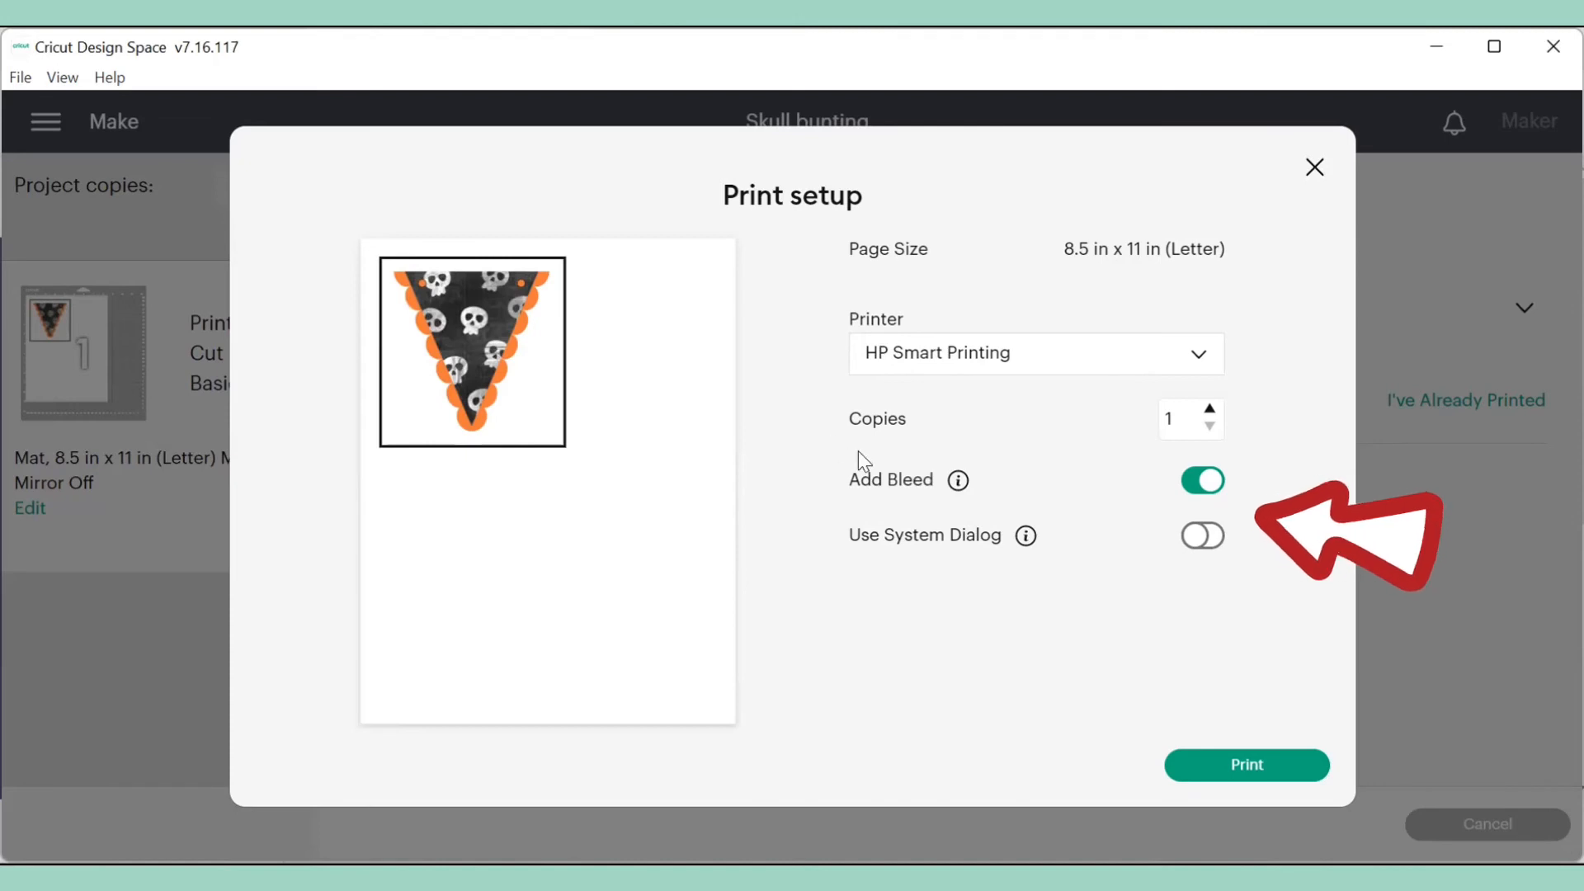
pyautogui.click(1205, 537)
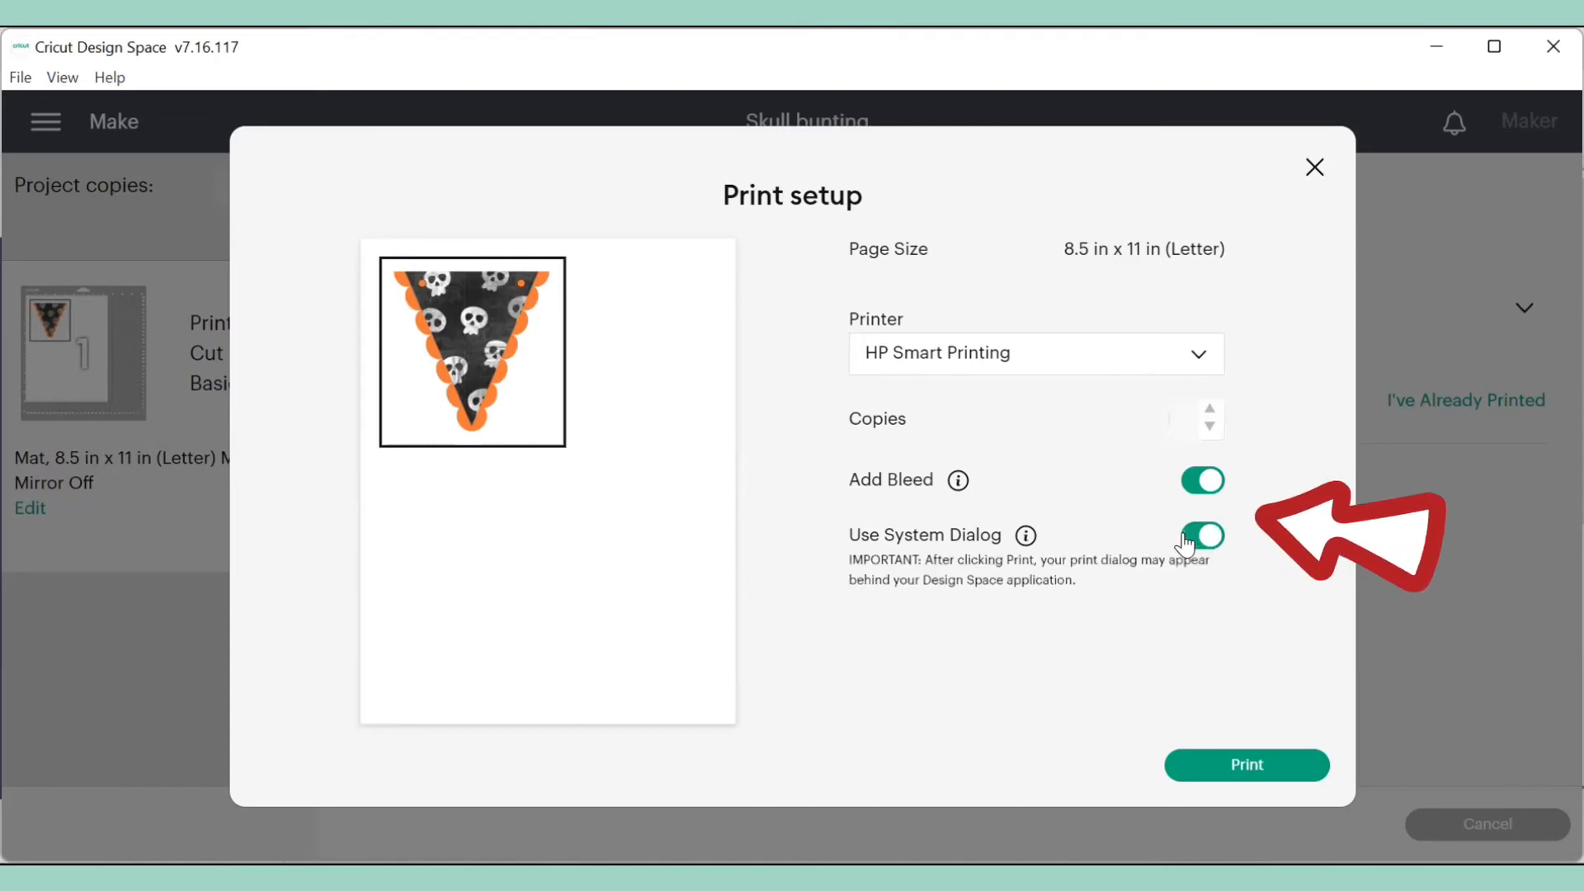
pyautogui.click(1238, 767)
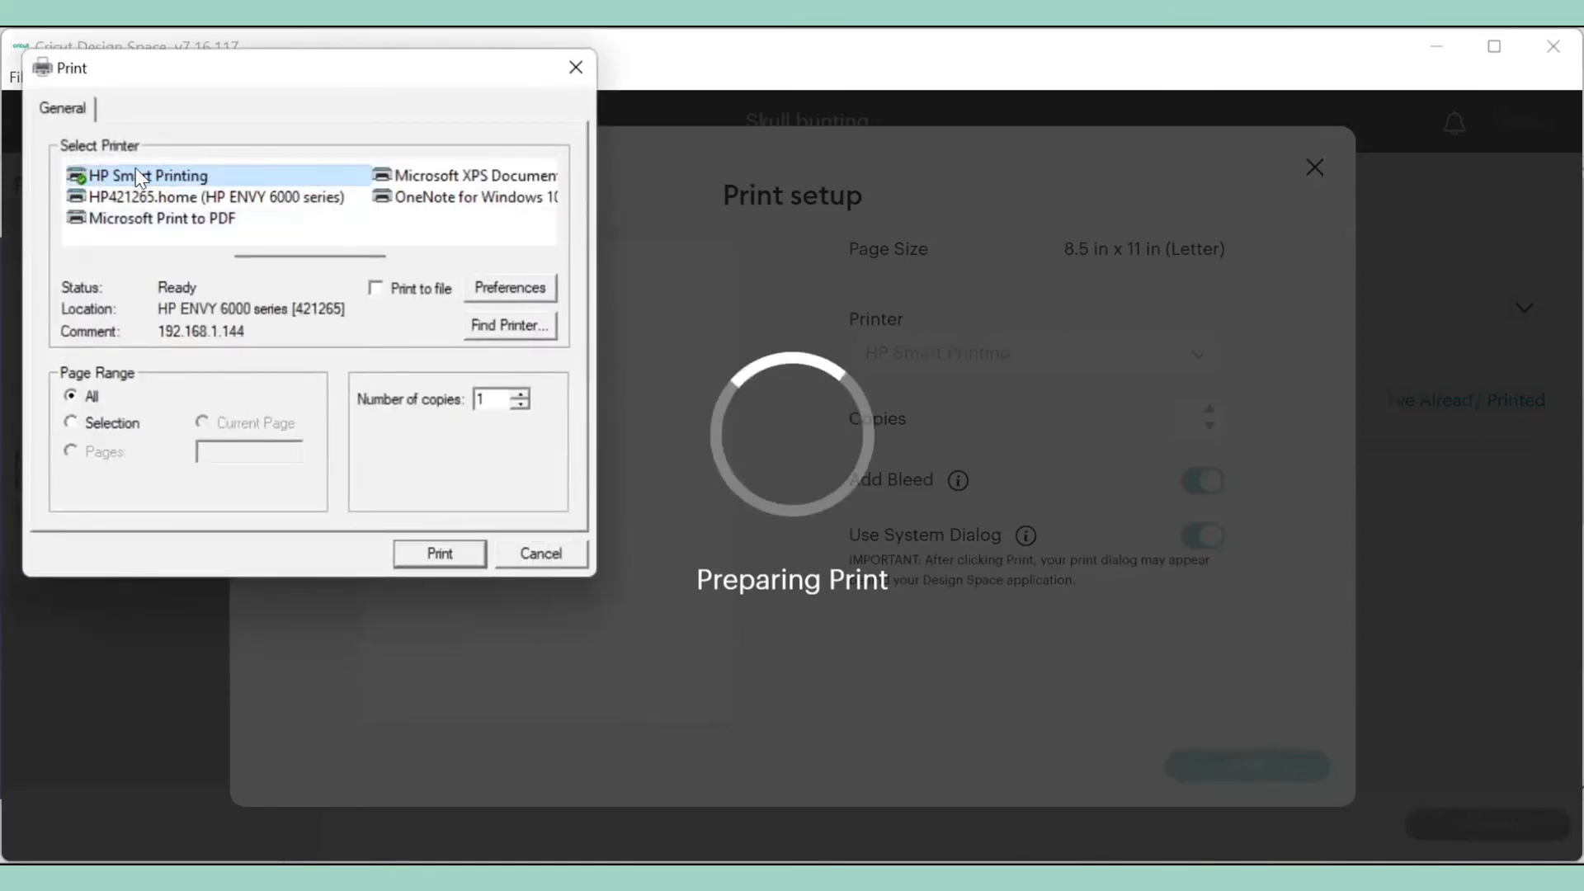
# - Set the HP Smart Printing print quality to Best and print the sheet
pyautogui.click(506, 290)
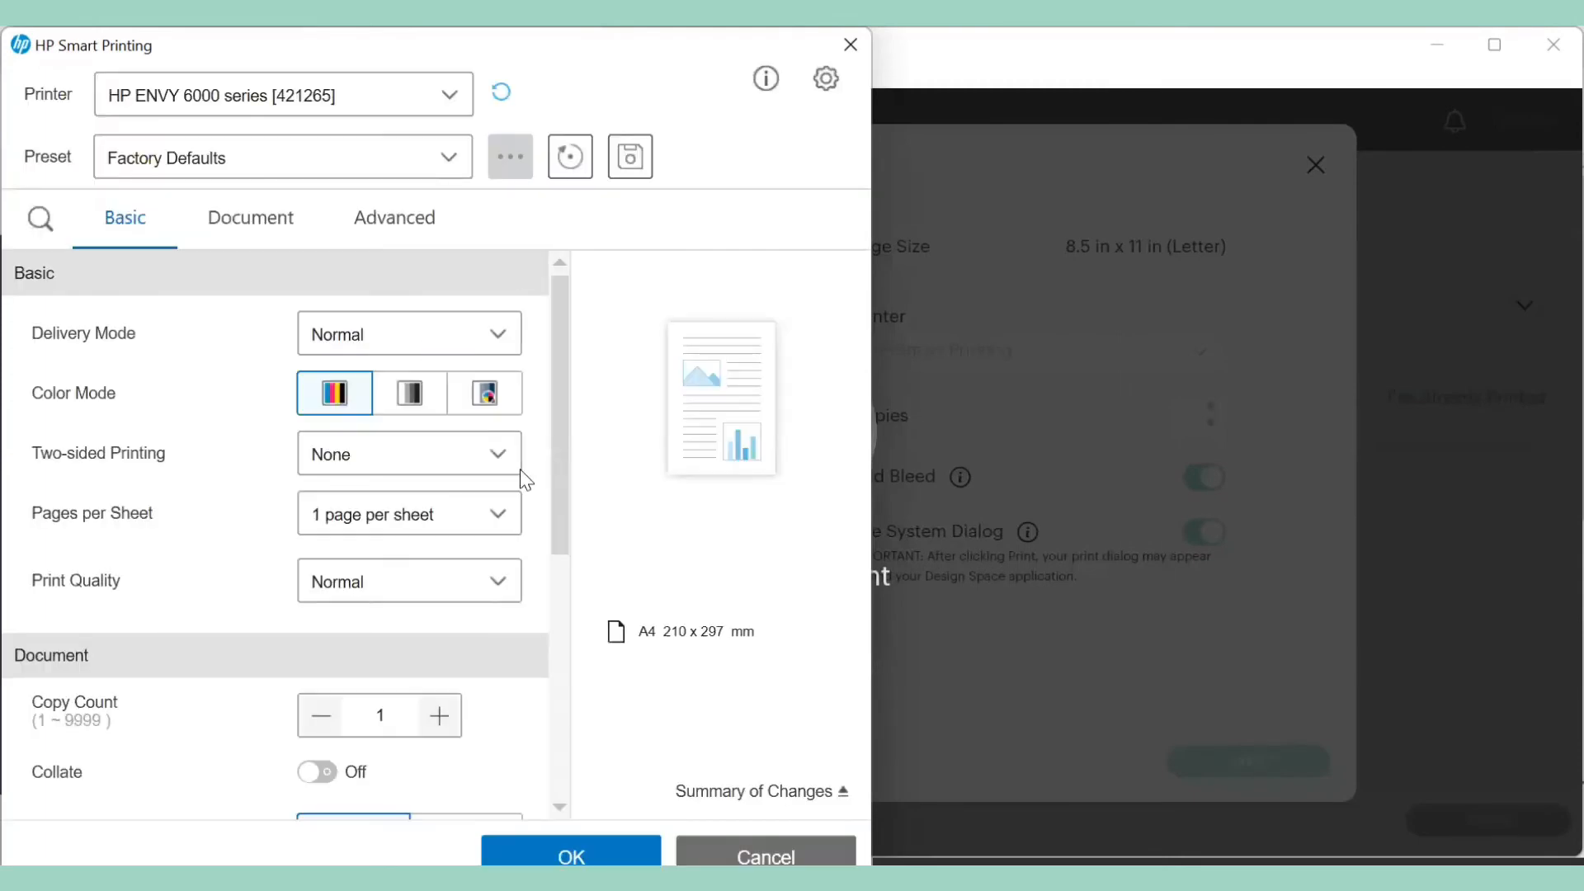
pyautogui.click(500, 587)
pyautogui.click(343, 720)
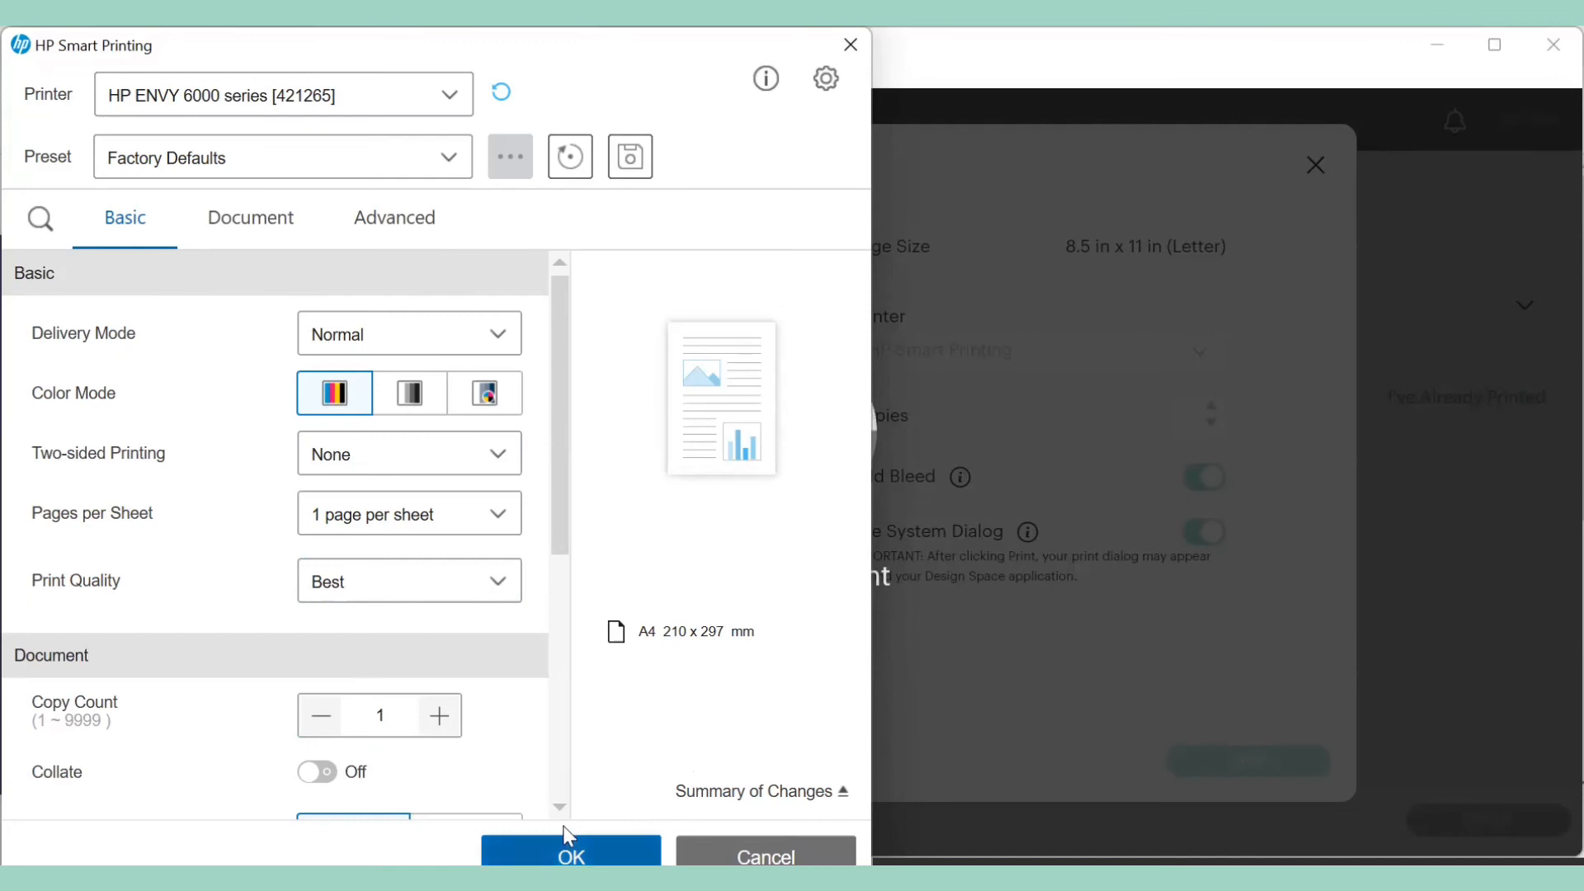
pyautogui.click(566, 849)
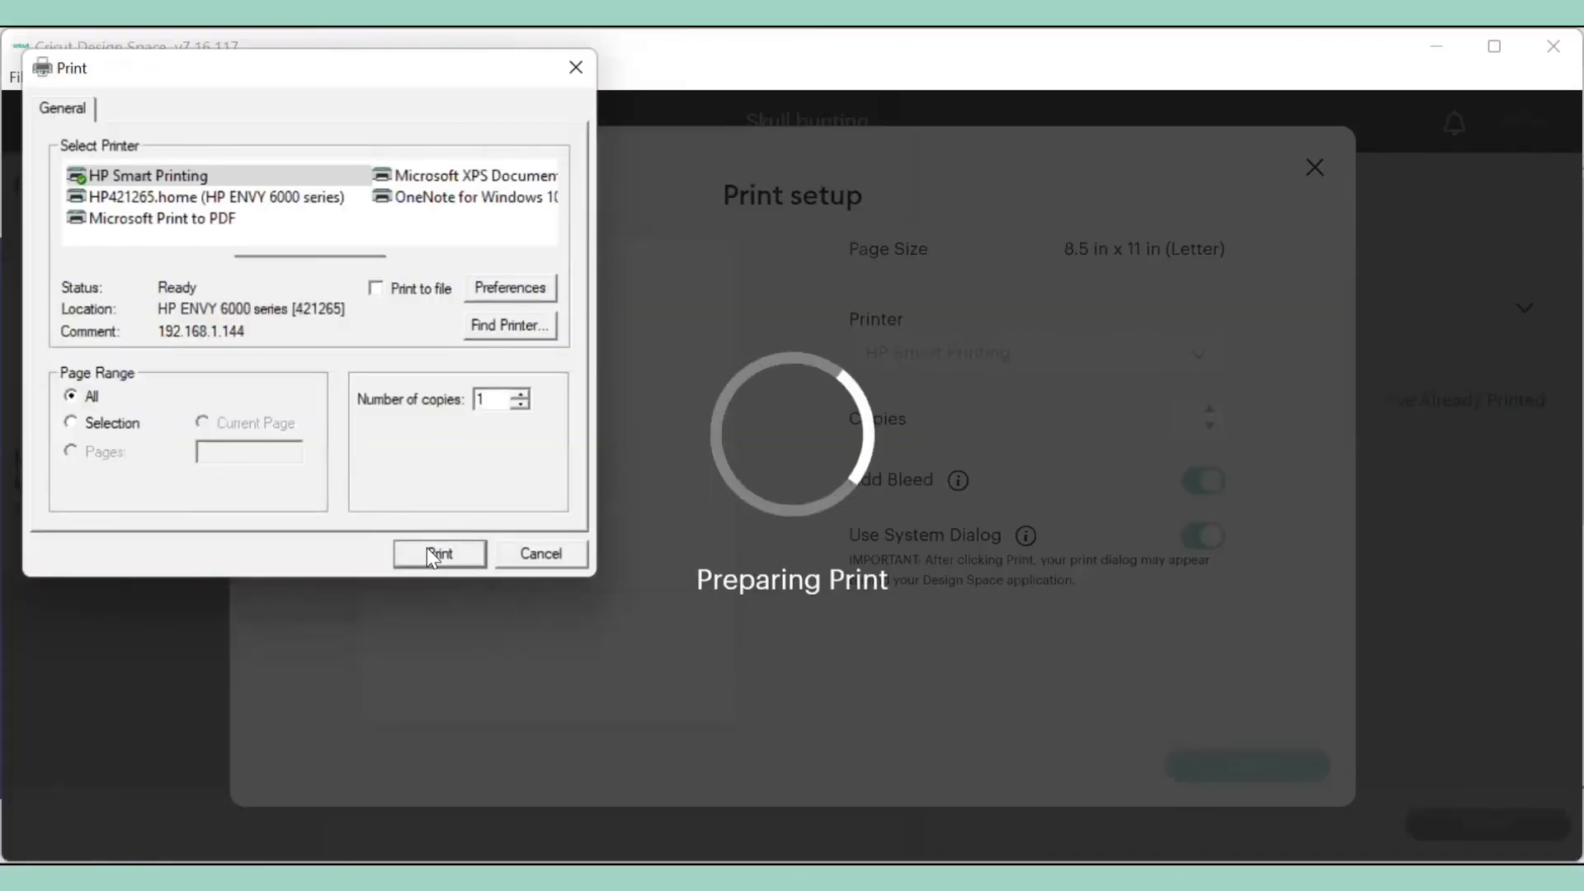
pyautogui.click(428, 548)
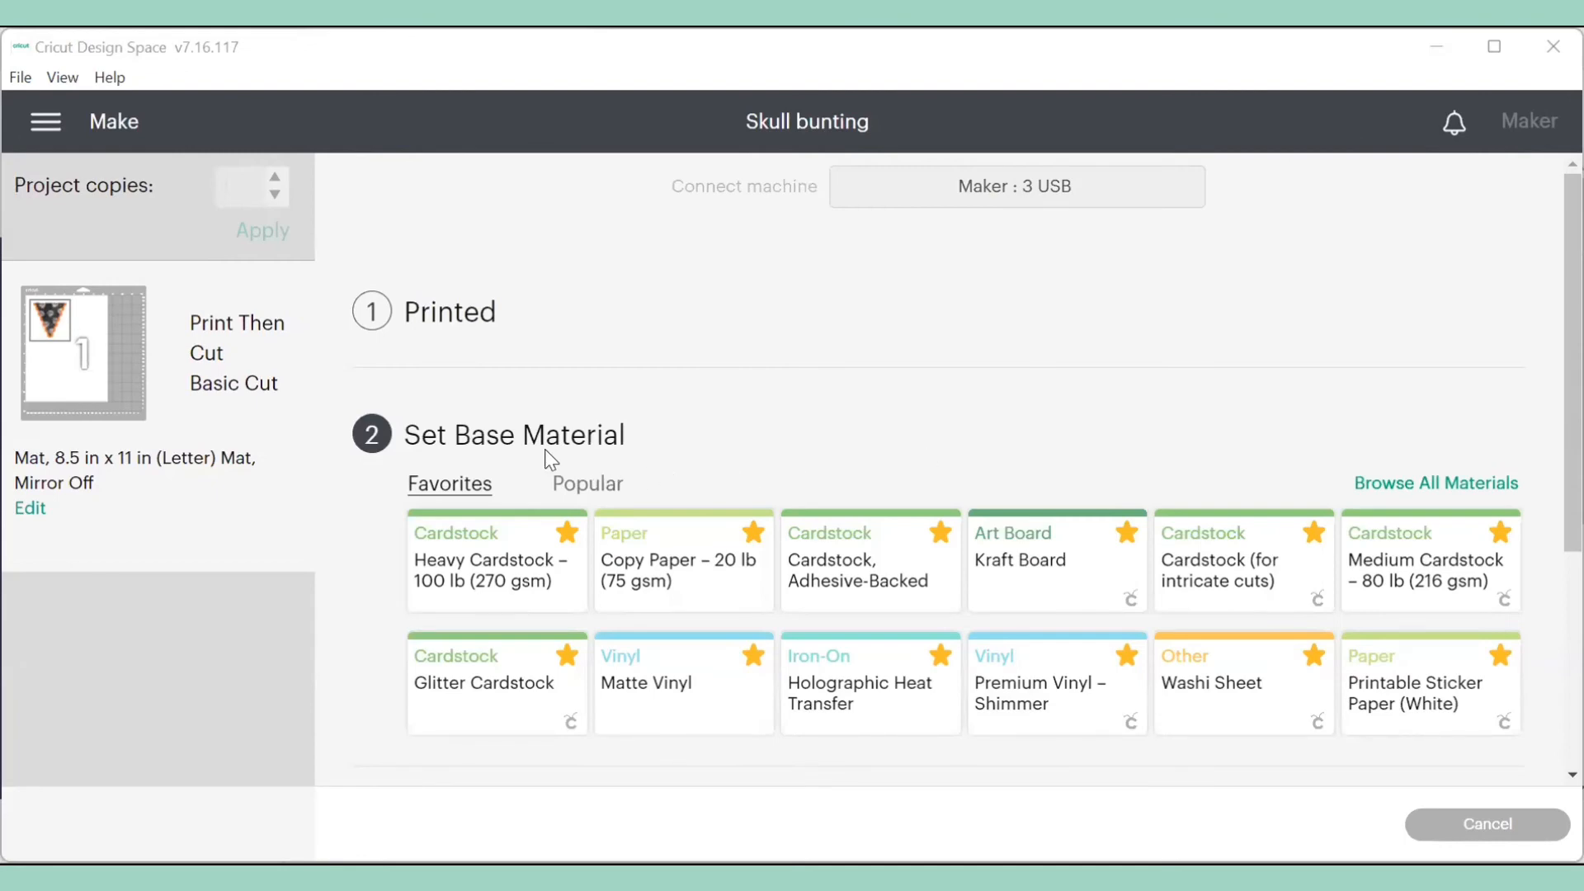
# - Set the base material to Heavy Cardstock – 100 lb (270 gsm) with More pressure and review the tool loading instructions
pyautogui.click(497, 582)
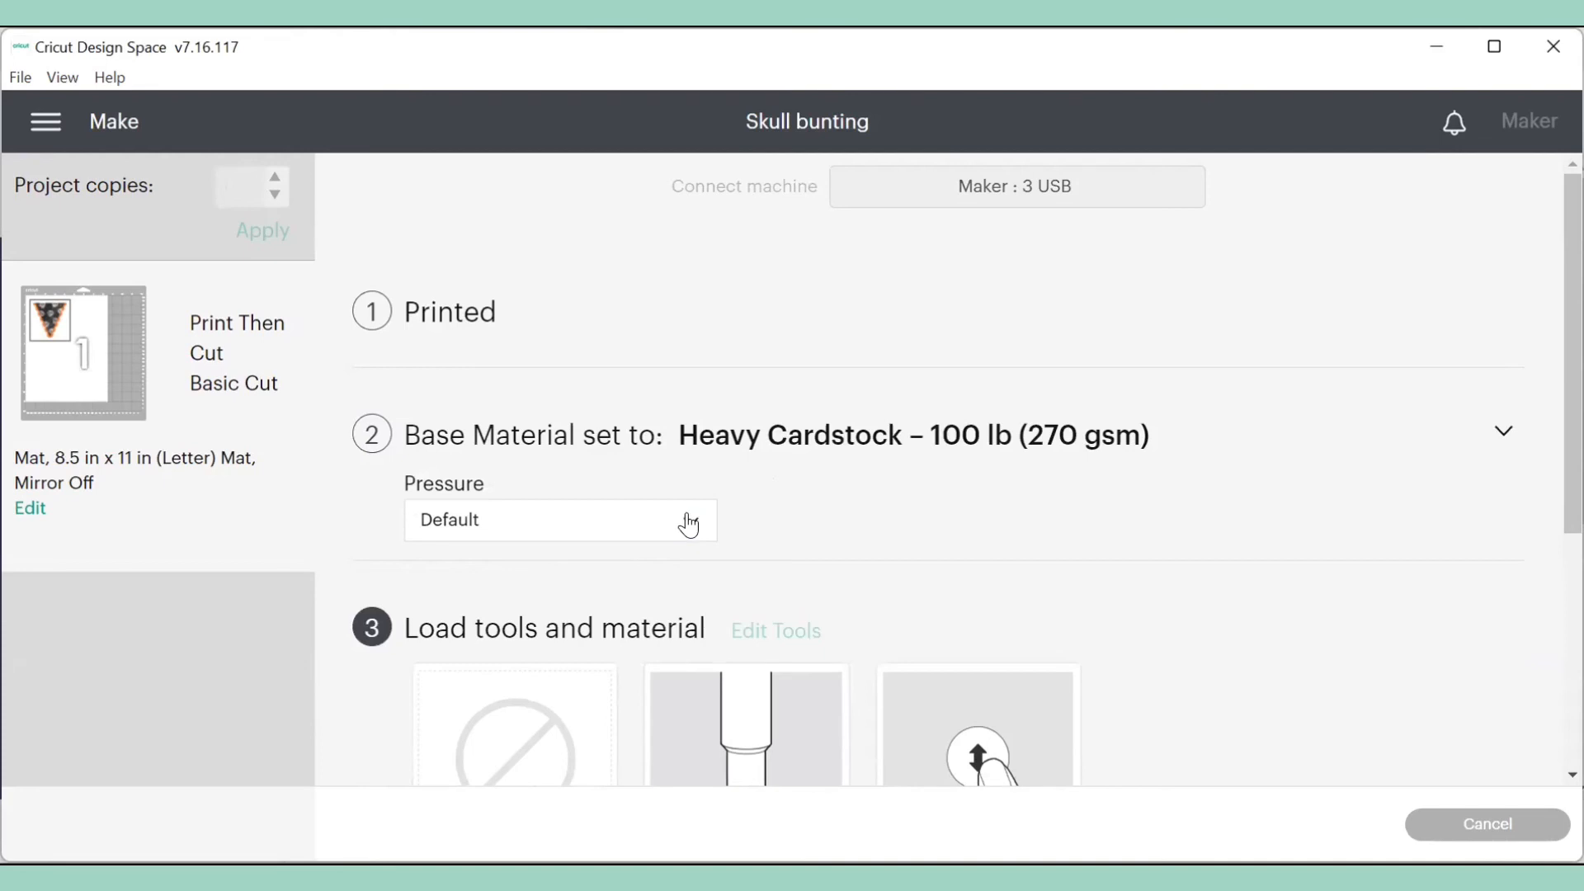
pyautogui.click(689, 524)
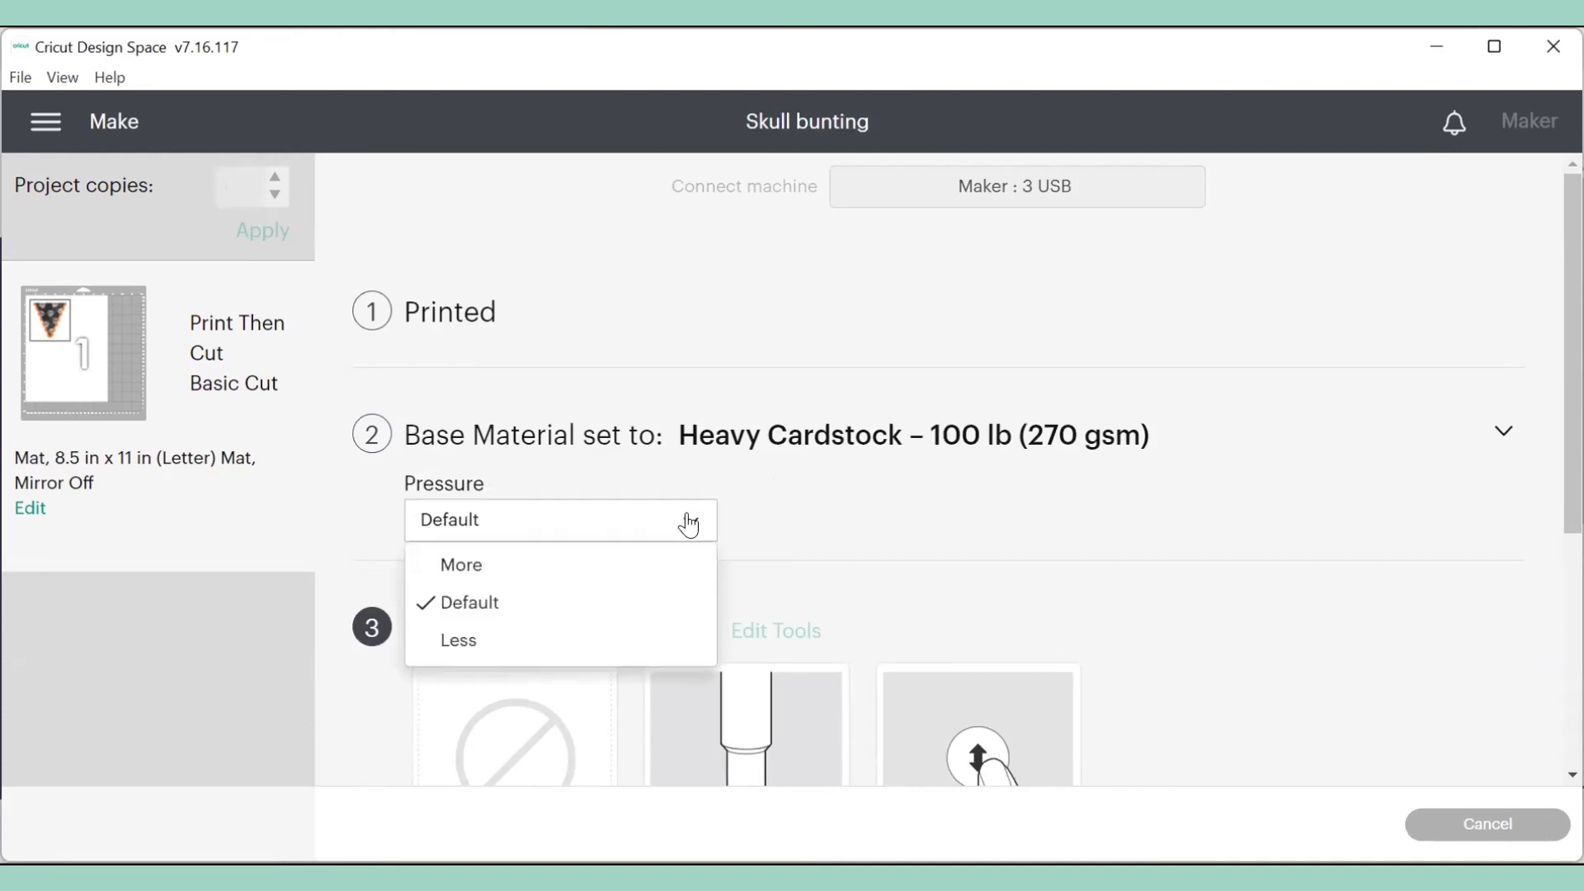
pyautogui.click(500, 567)
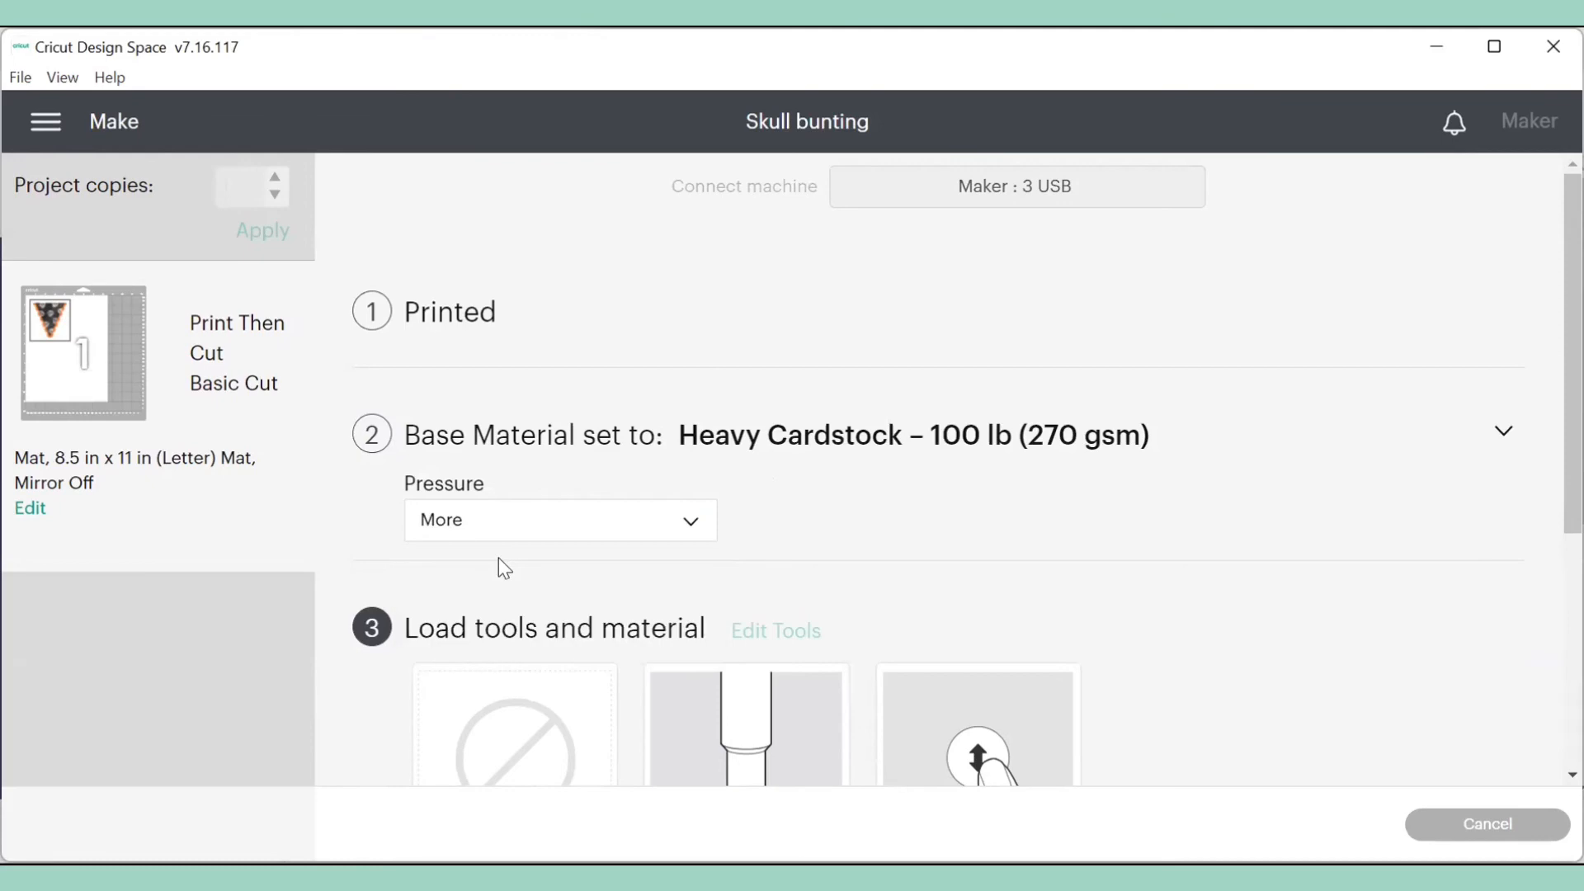
pyautogui.scroll(-3, 1308, 583)
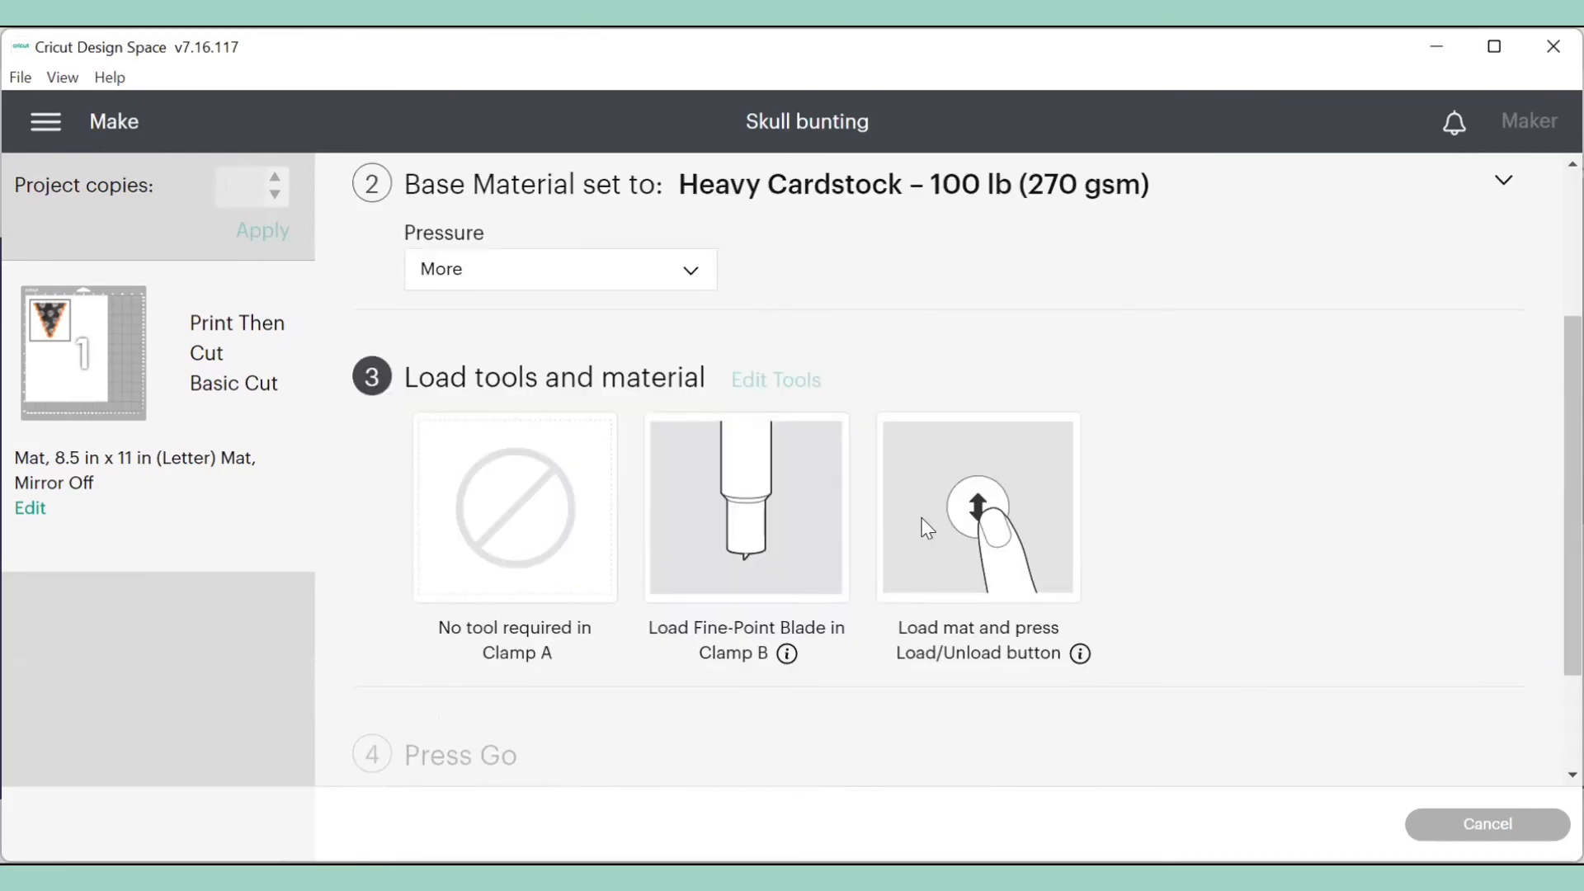
pyautogui.scroll(-2, 1081, 494)
pyautogui.scroll(-1, 1187, 488)
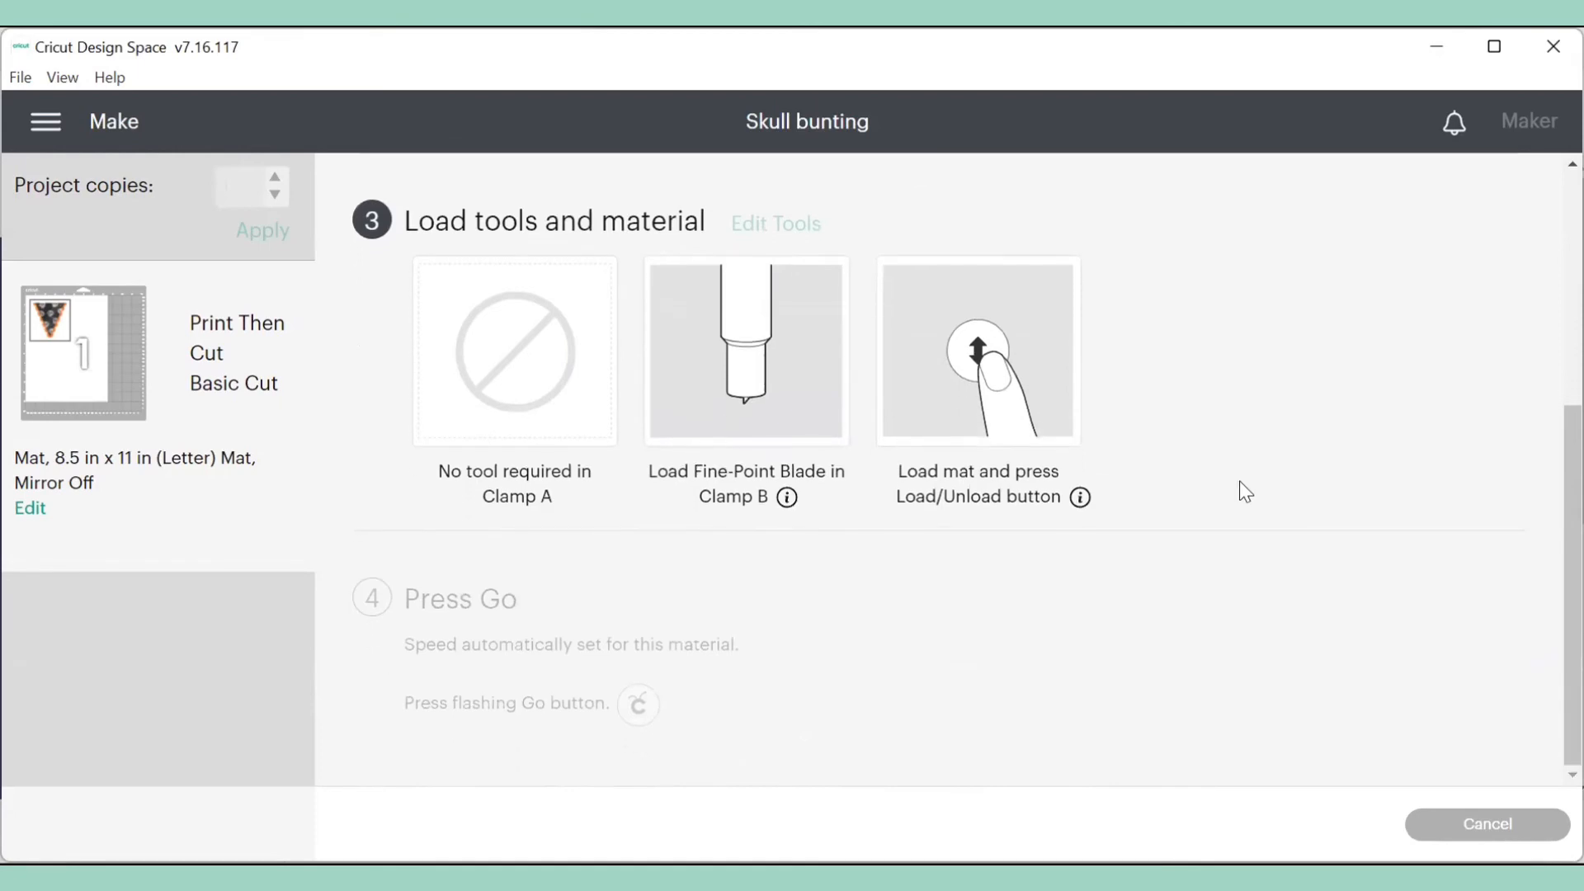